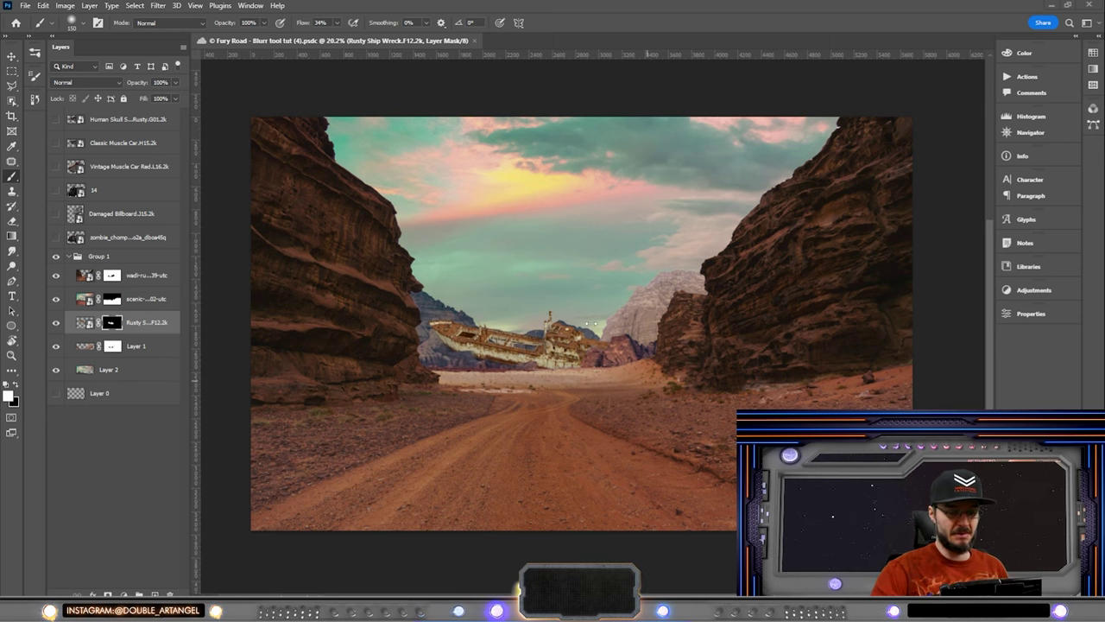
Add a Hue/Saturation adjustment clipped to the Rusty Ship Wreck layer to mute the ship's rusty colour.
scroll(584, 346, up, 2)
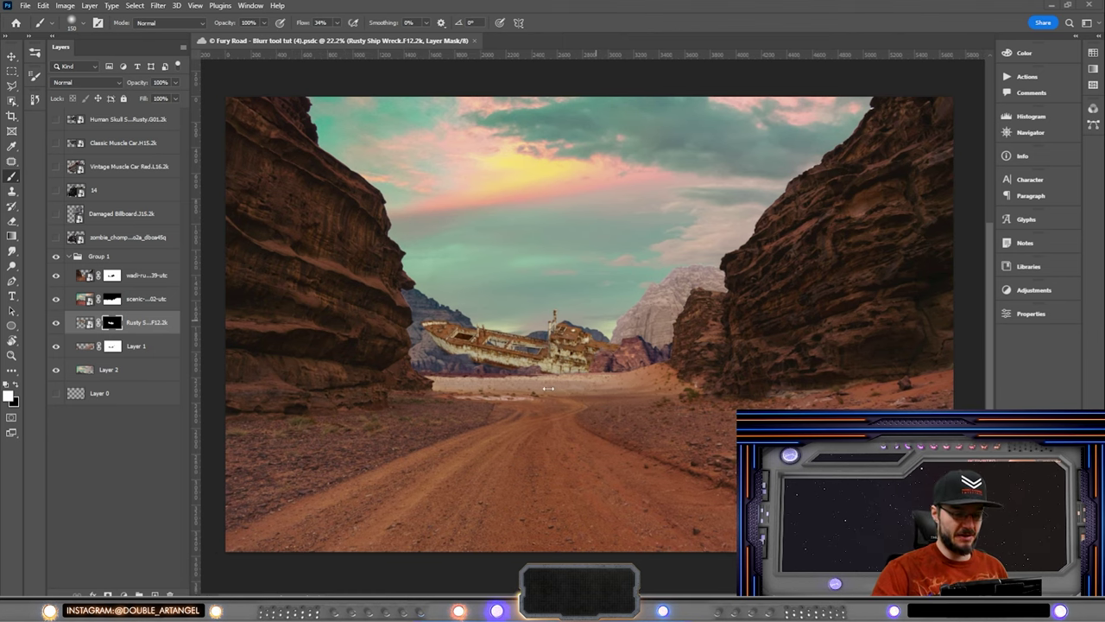
key(ctrl+u)
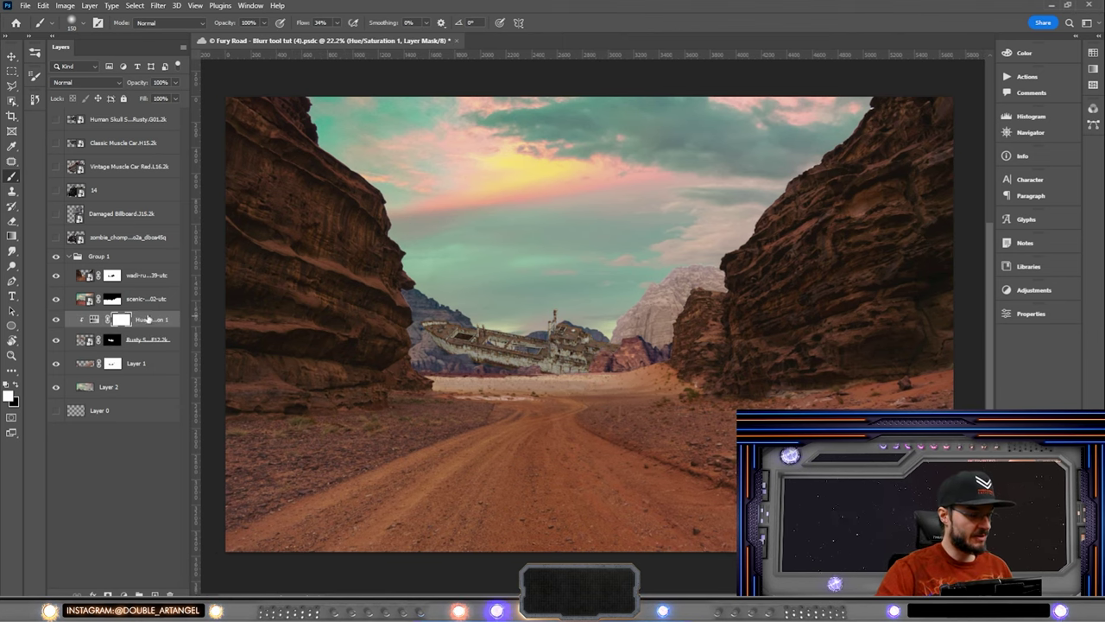
Apply the basic Blur filter to the Rusty Ship Wreck layer's image.
click(160, 340)
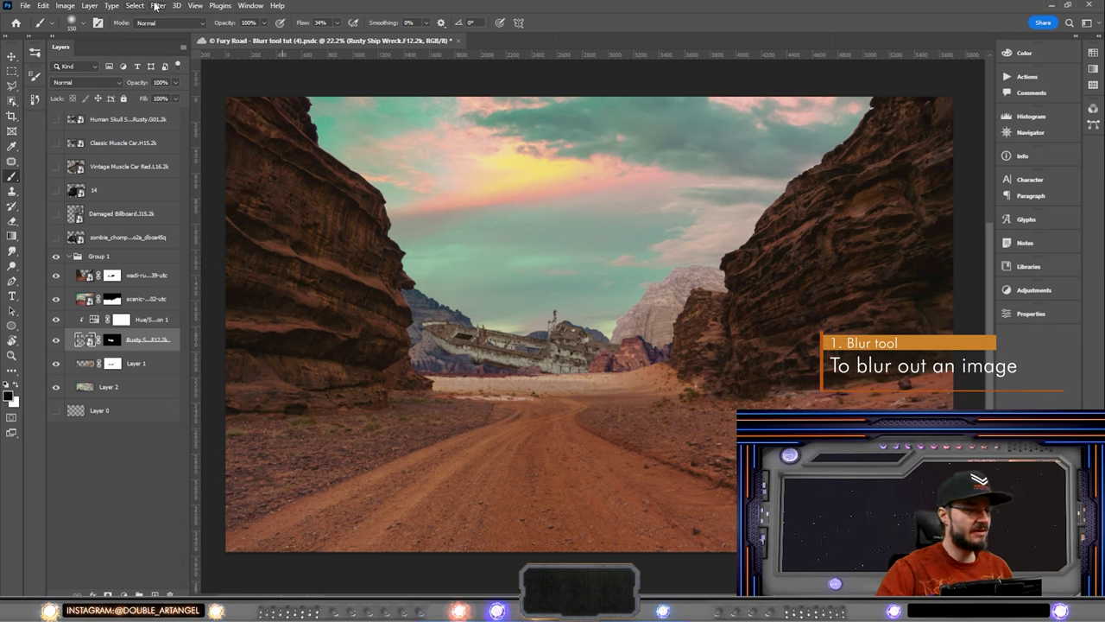
click(158, 6)
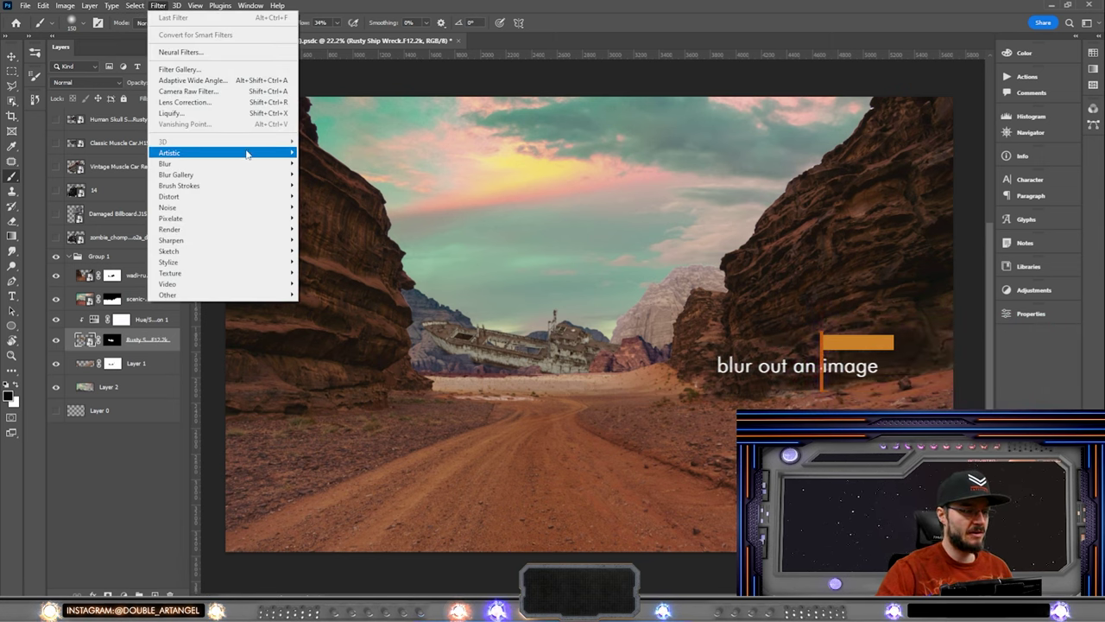
mouse_move(245, 164)
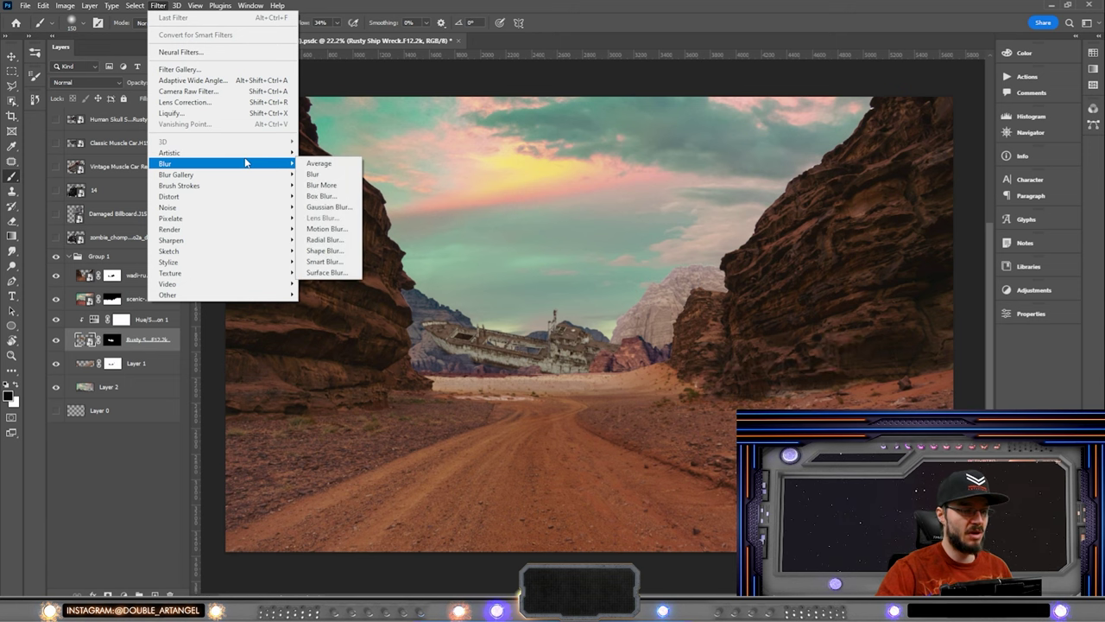
click(337, 175)
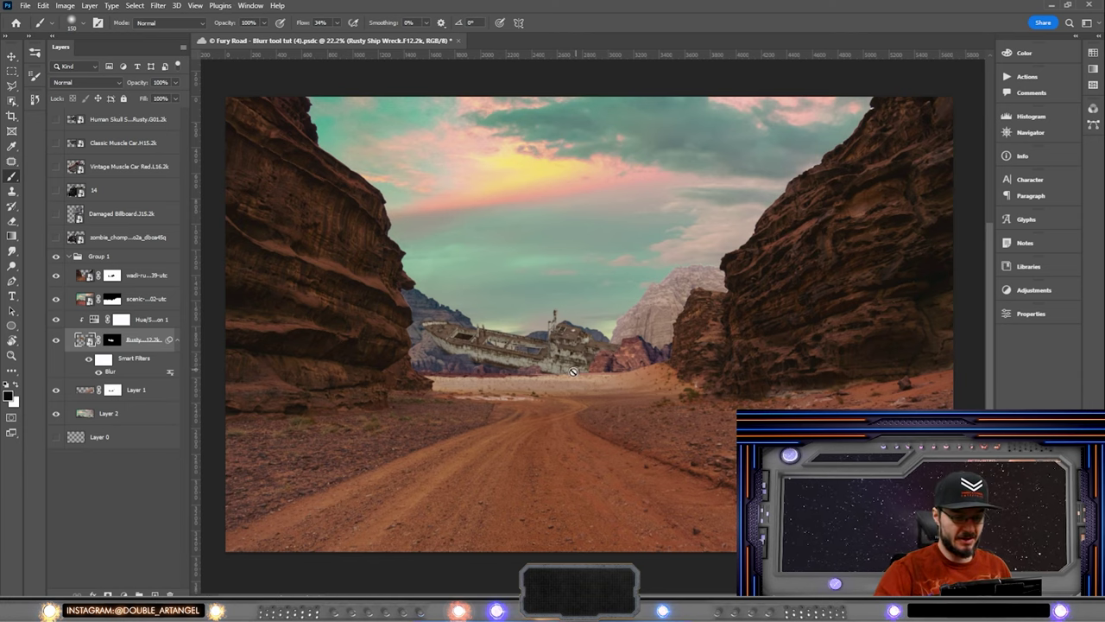
Apply a Tilt-Shift blur to the ship wreck, centred on its hull, with 22 px blur, 43% distortion and 7% light bokeh.
scroll(510, 369, up, 1)
click(158, 5)
mouse_move(250, 177)
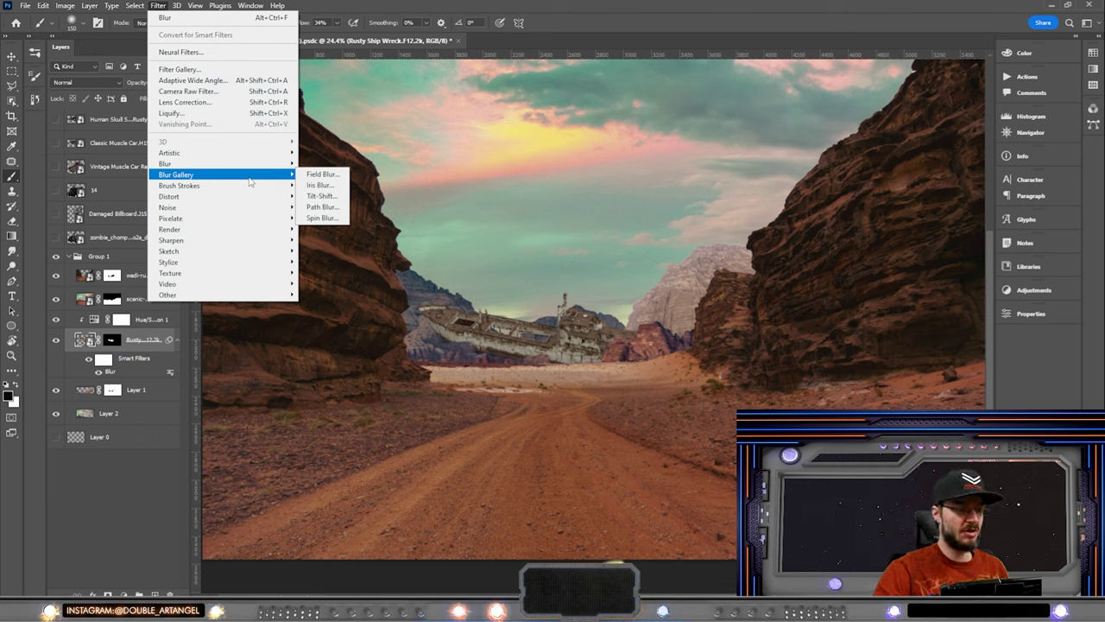
click(341, 201)
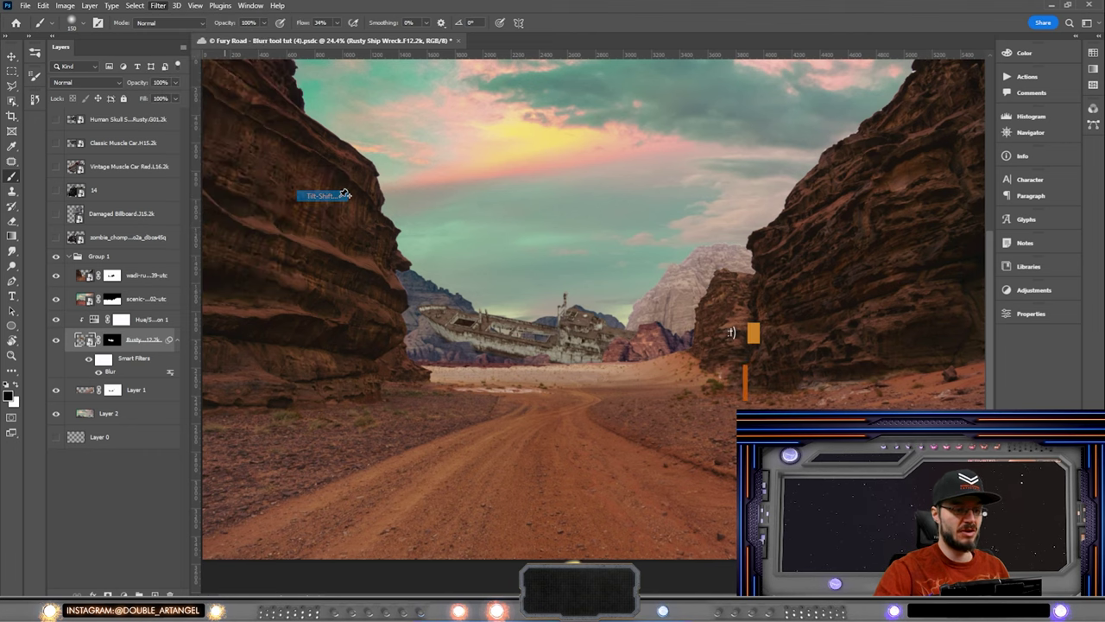
drag(455, 340, 448, 363)
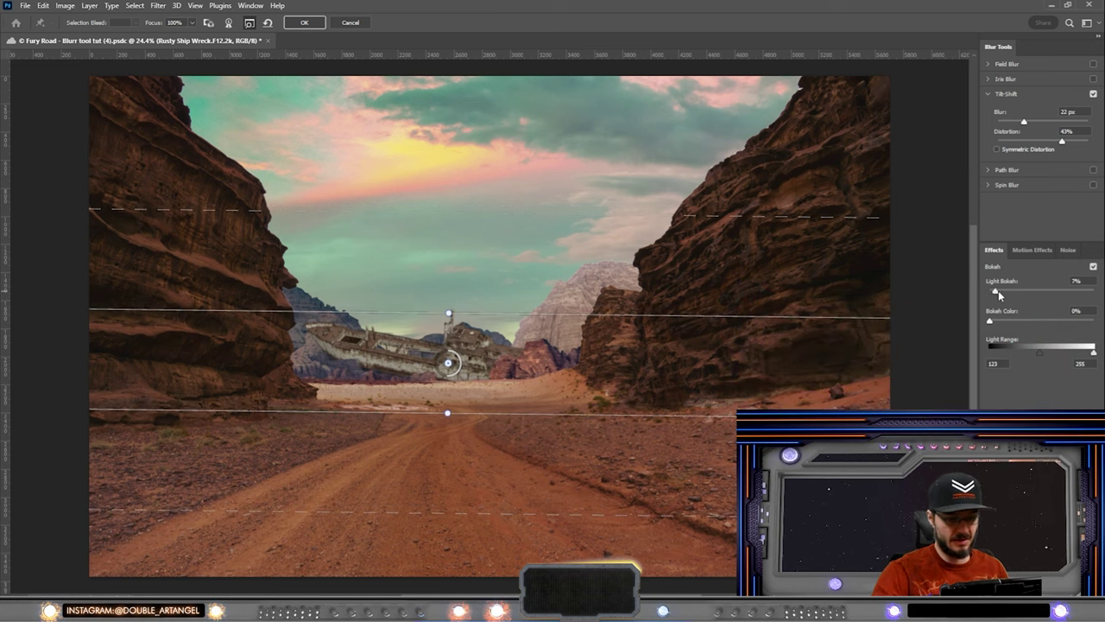
key(Return)
Paint the ship's masts back in on the Rusty Ship Wreck layer mask and save the document.
scroll(795, 369, up, 3)
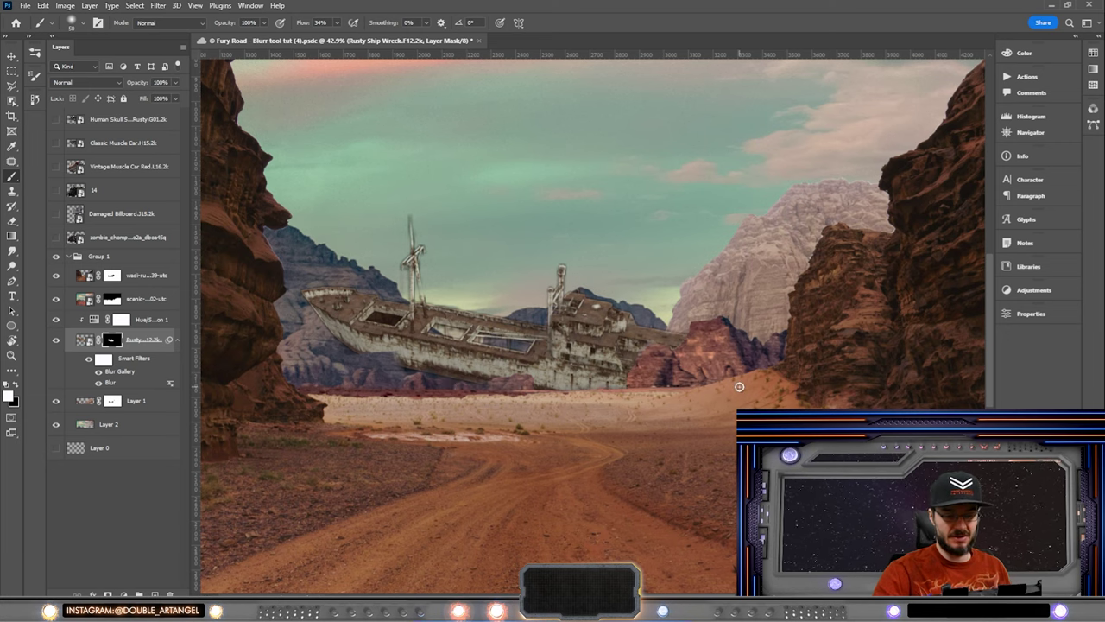
scroll(561, 329, down, 3)
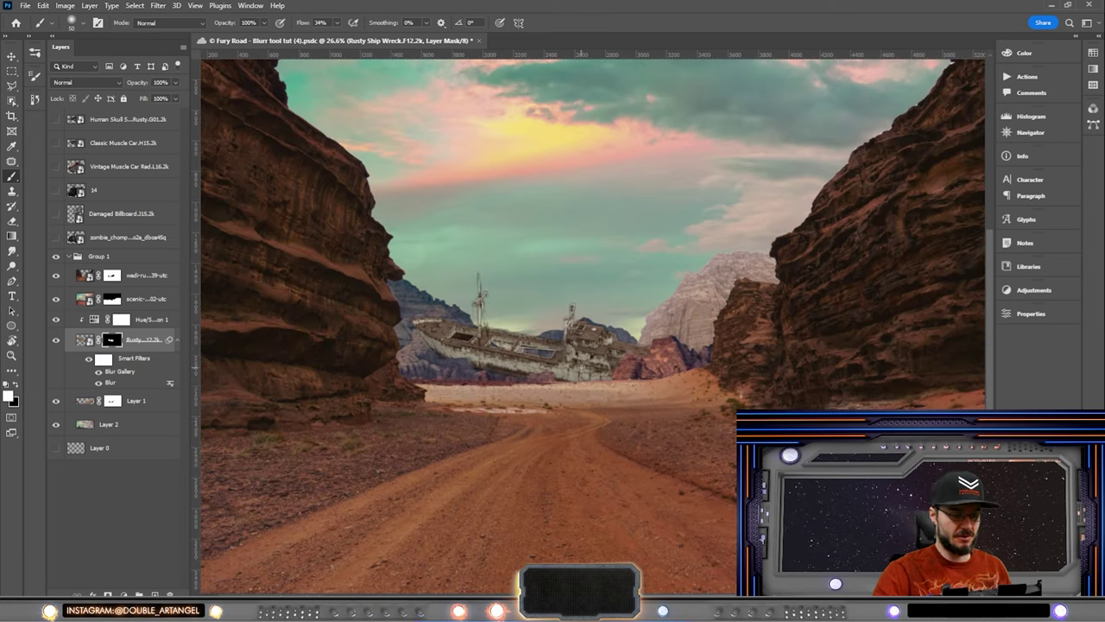
click(122, 382)
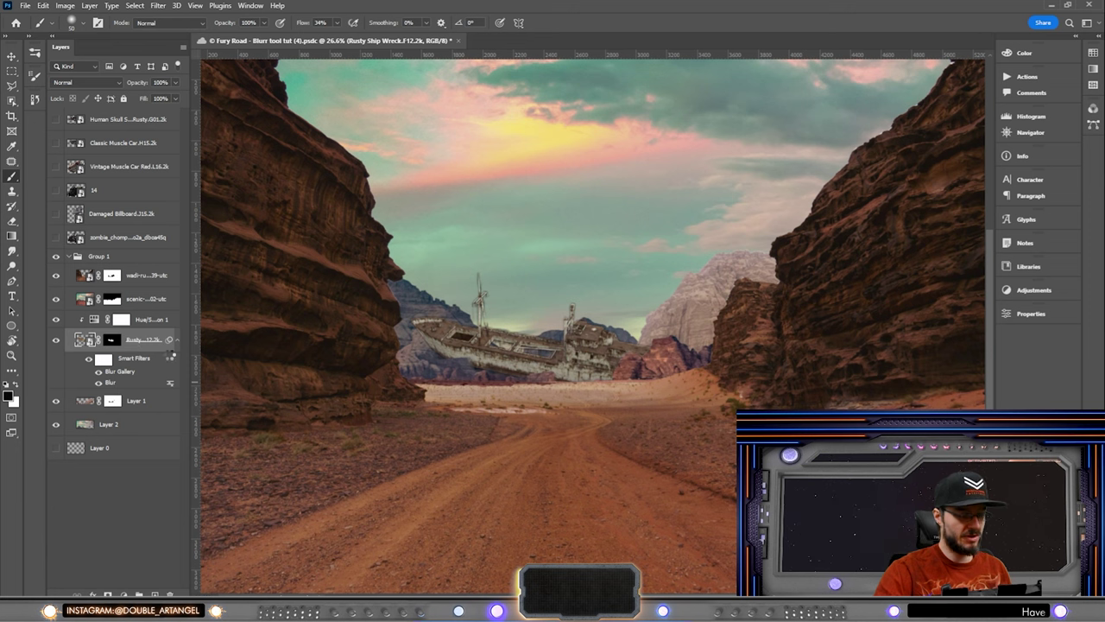
key(ctrl+s)
Apply the Blur More filter to the Rusty Ship Wreck layer.
click(158, 6)
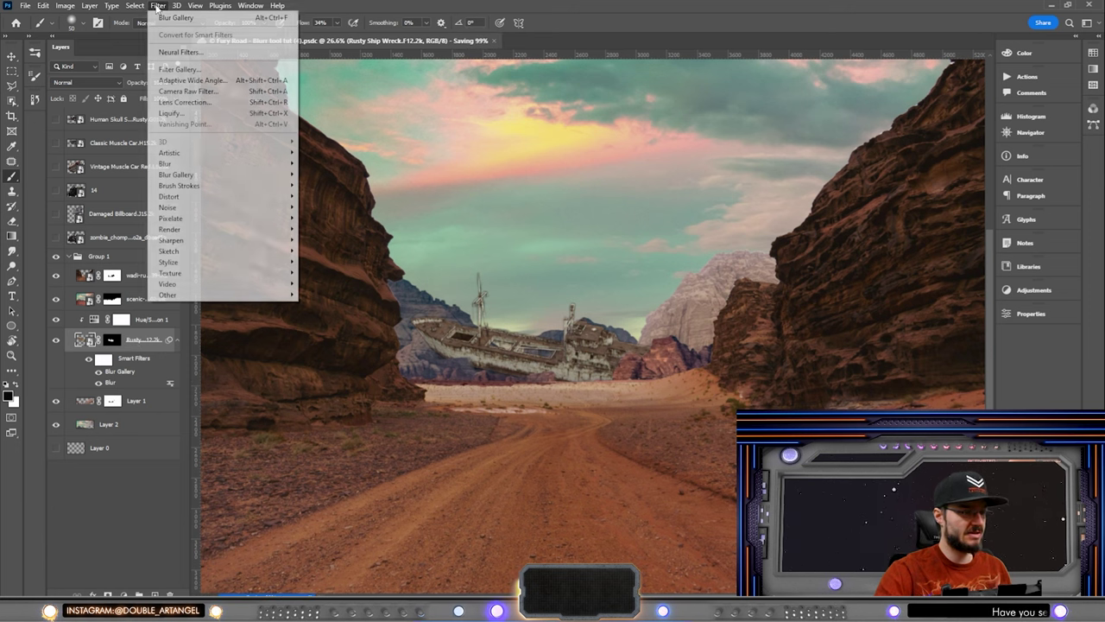
mouse_move(211, 165)
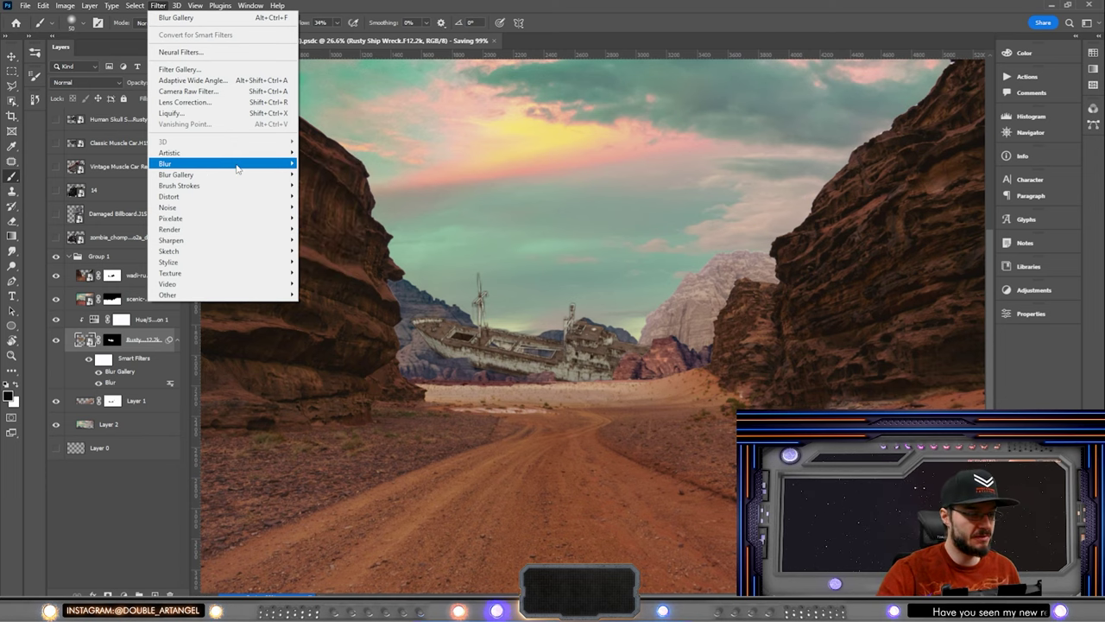
click(319, 186)
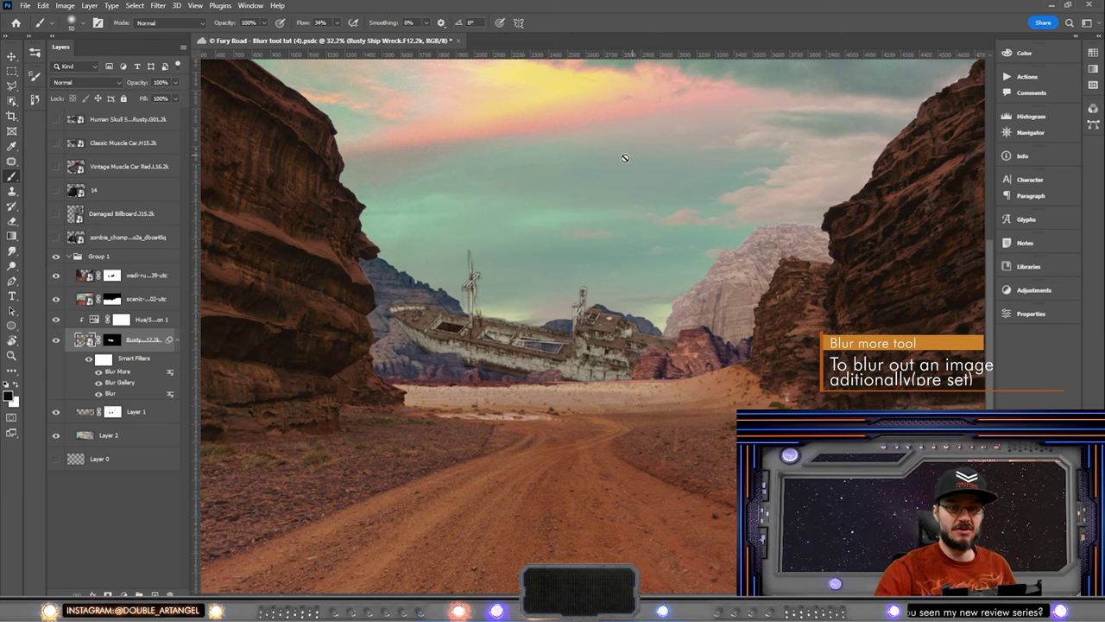
Apply a Field Blur of 11 px to the Rusty Ship Wreck layer.
scroll(616, 277, down, 2)
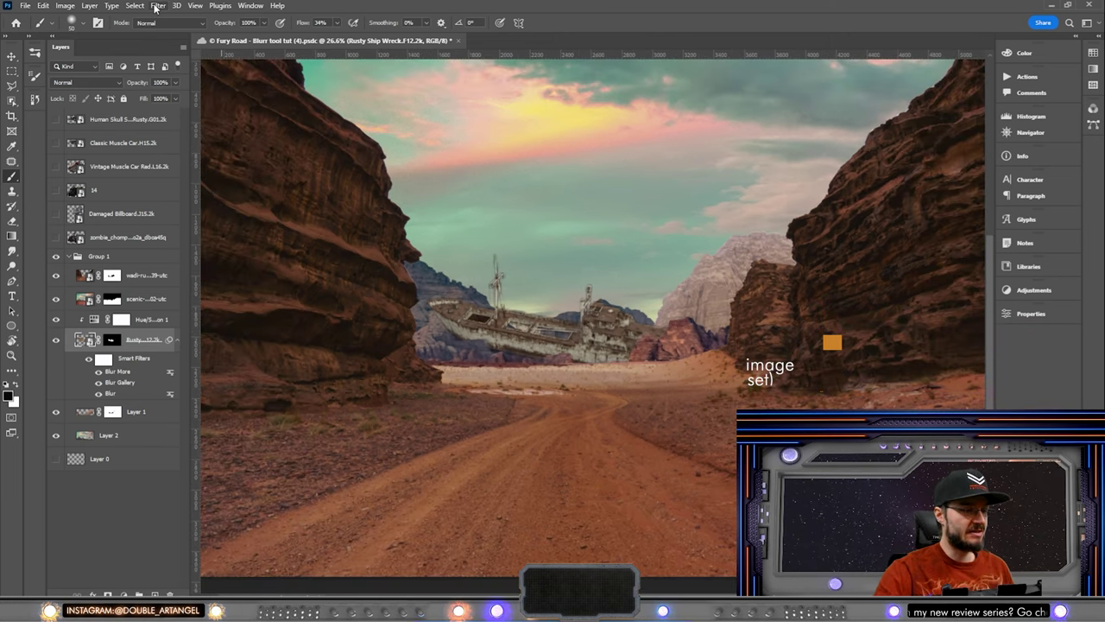
click(157, 6)
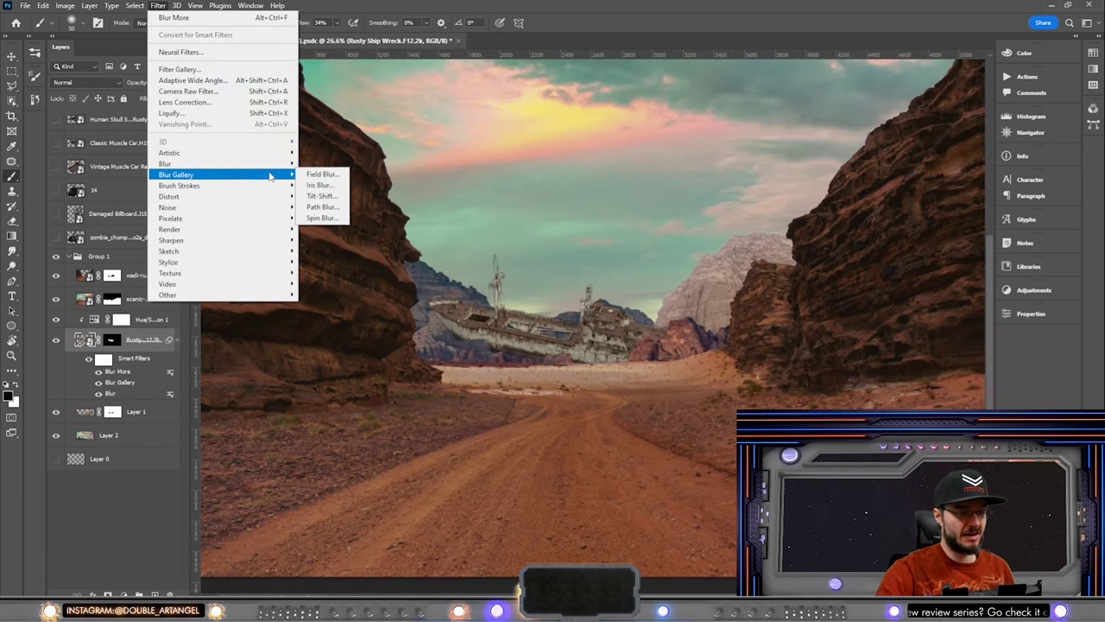
click(321, 174)
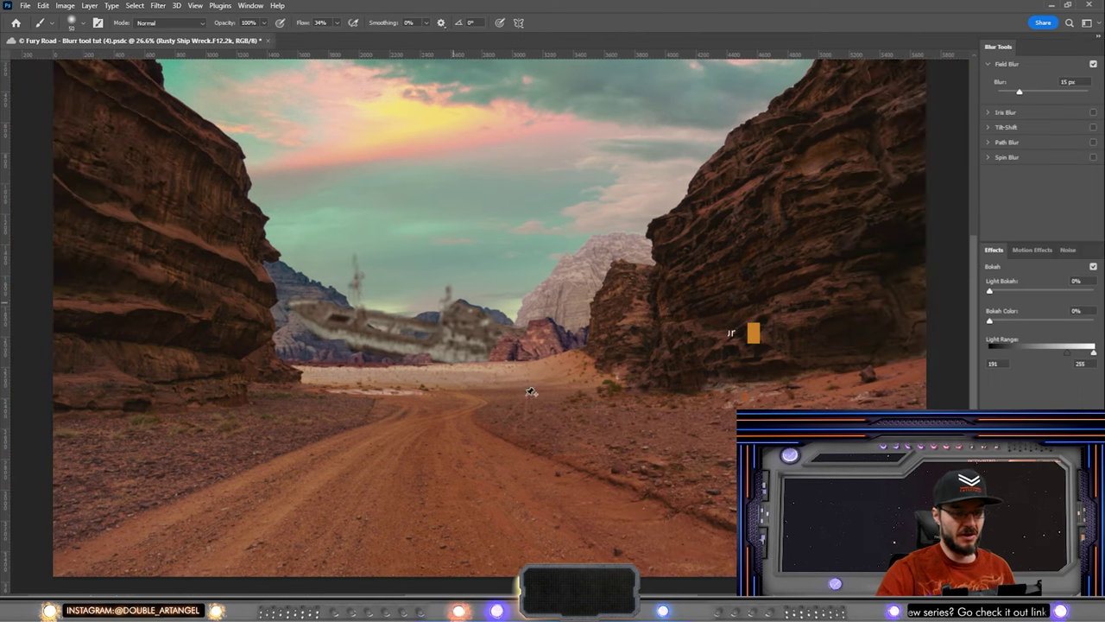
drag(506, 316, 513, 321)
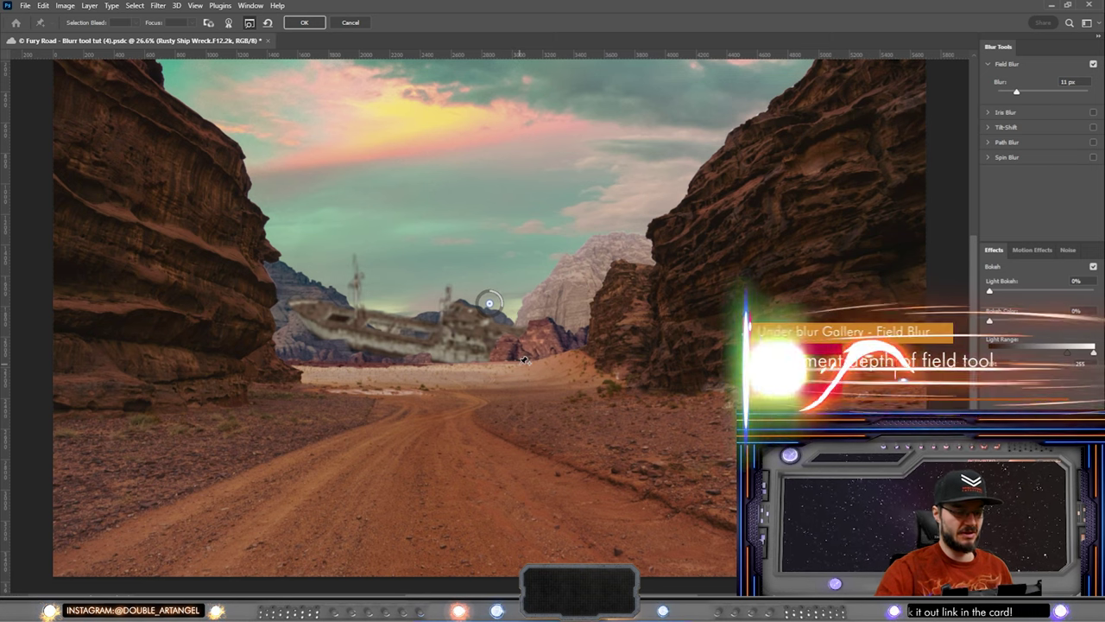
key(Return)
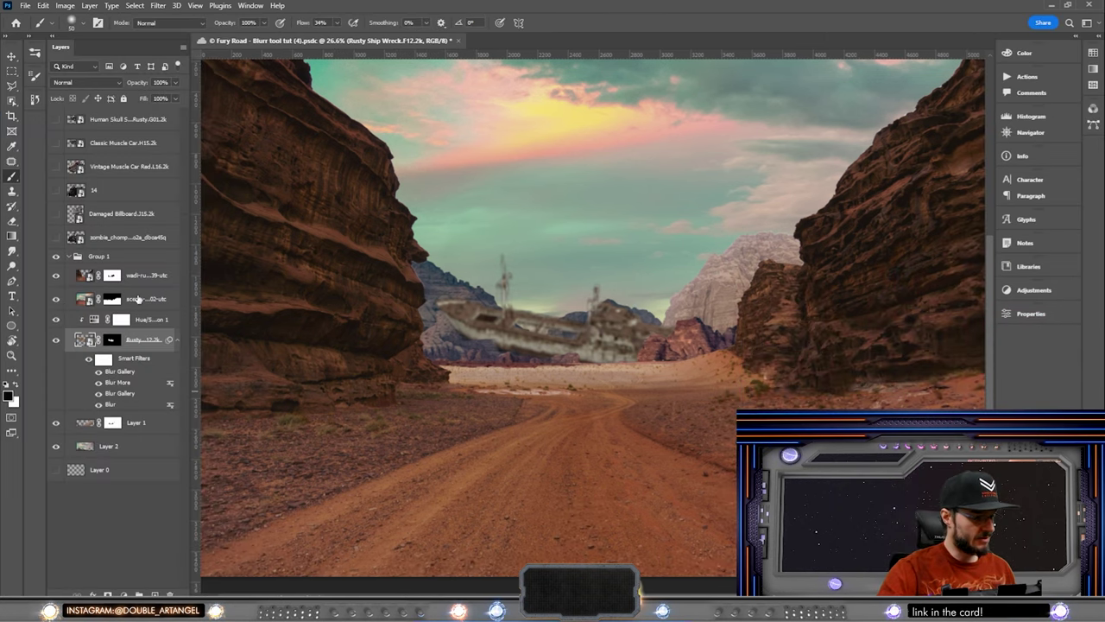
Copy both Blur Gallery smart filters from the ship wreck layer onto the scenic mountain landscape layer.
click(89, 300)
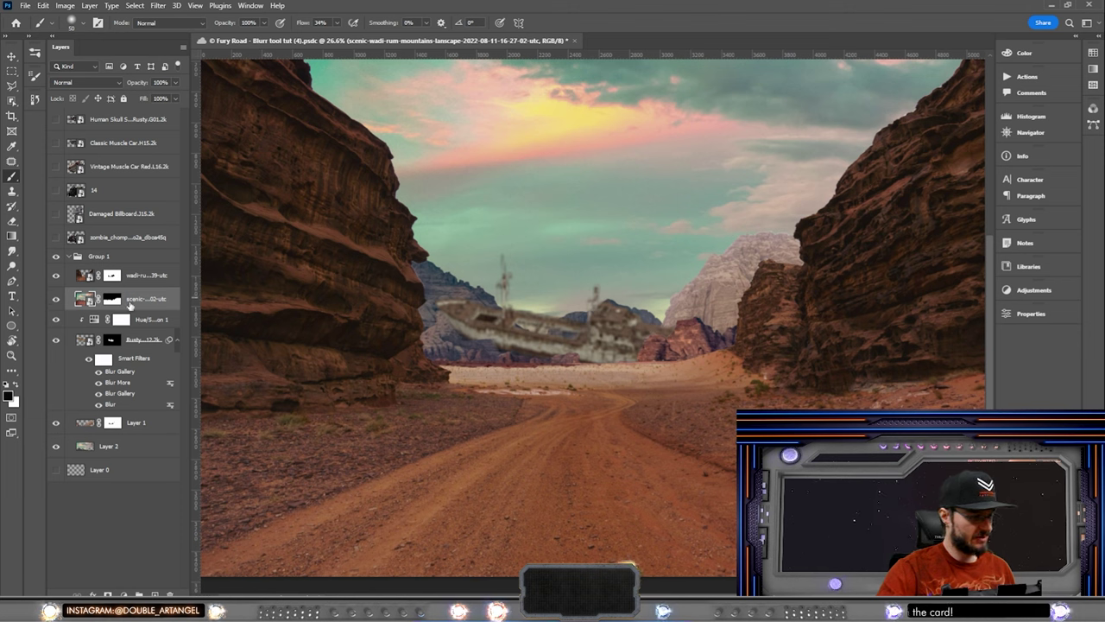
drag(119, 393, 129, 300)
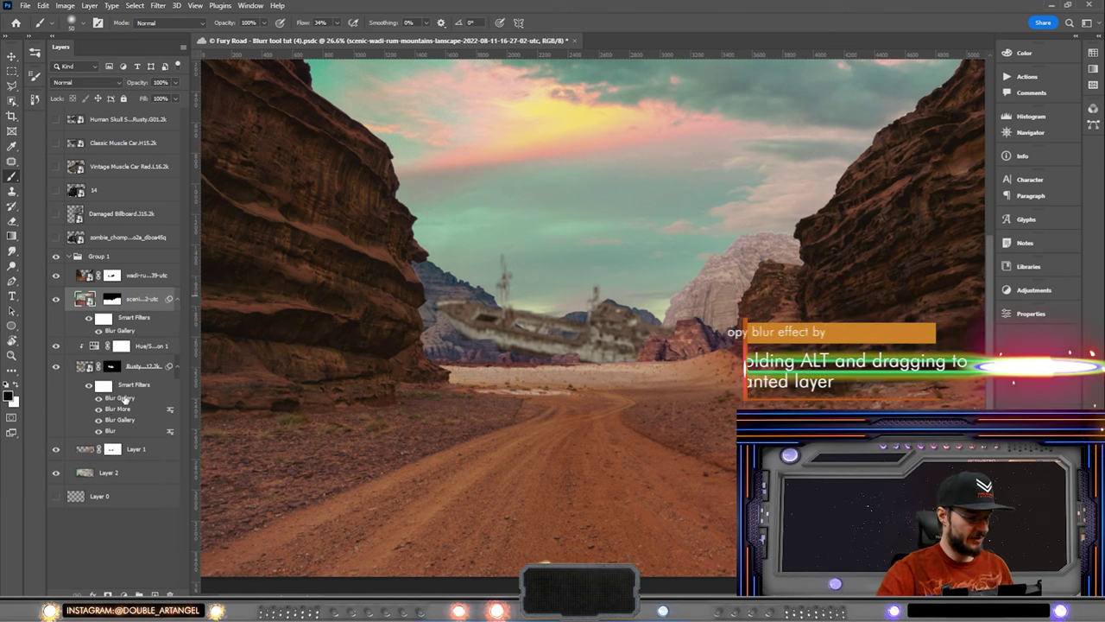
drag(132, 419, 131, 299)
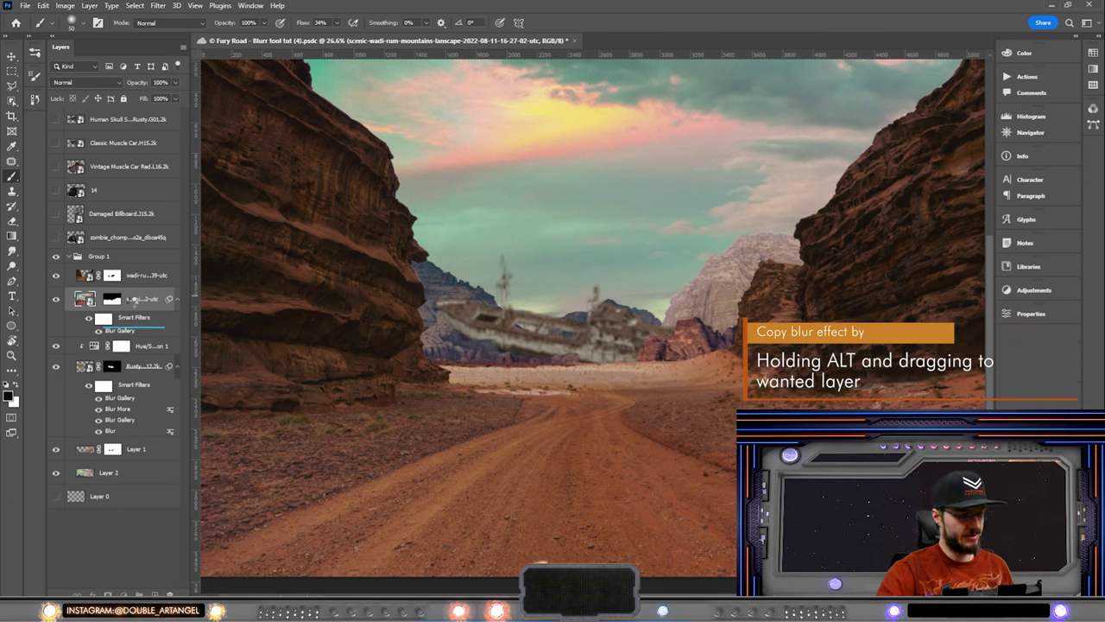
drag(171, 346, 184, 326)
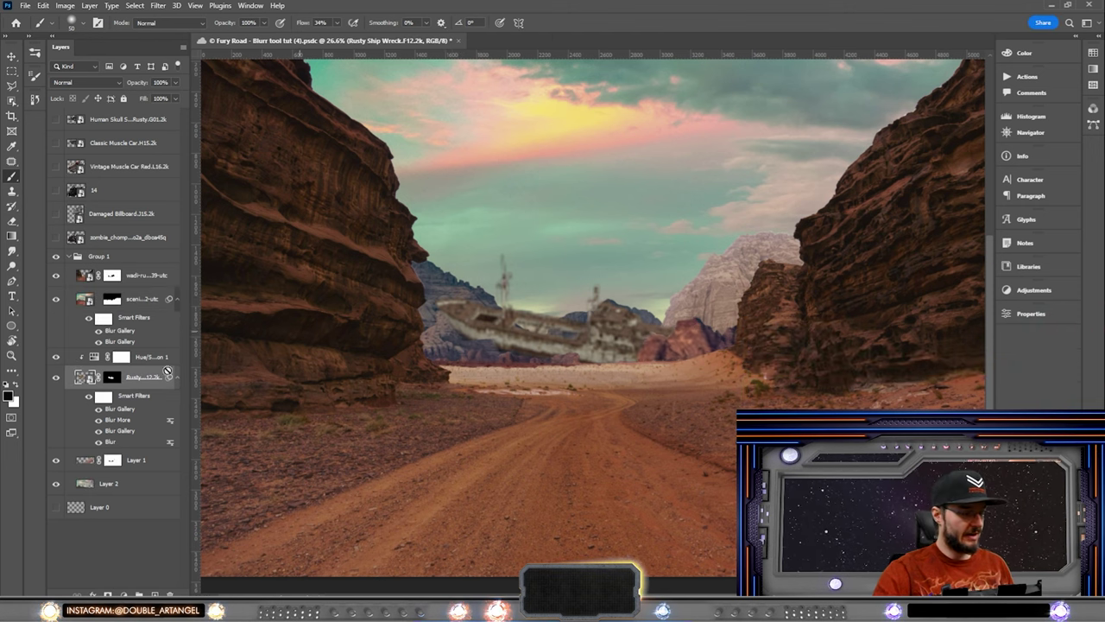
Add a Hue/Saturation adjustment clipped to Layer 2 to make the sky paler, and reselect the ship wreck layer.
key(ctrl+u)
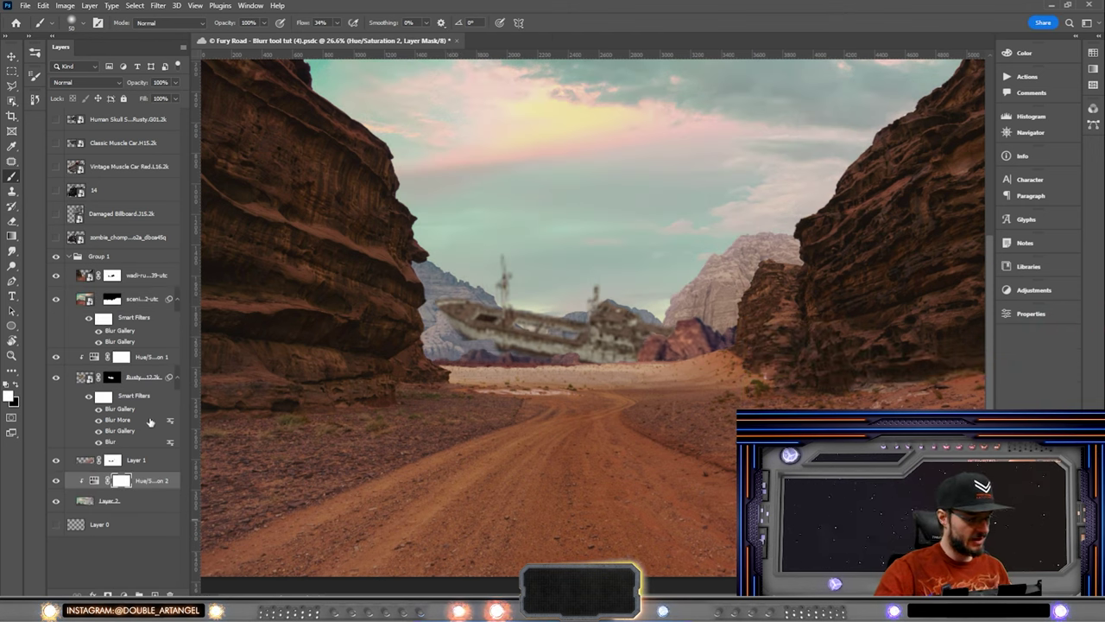
click(120, 414)
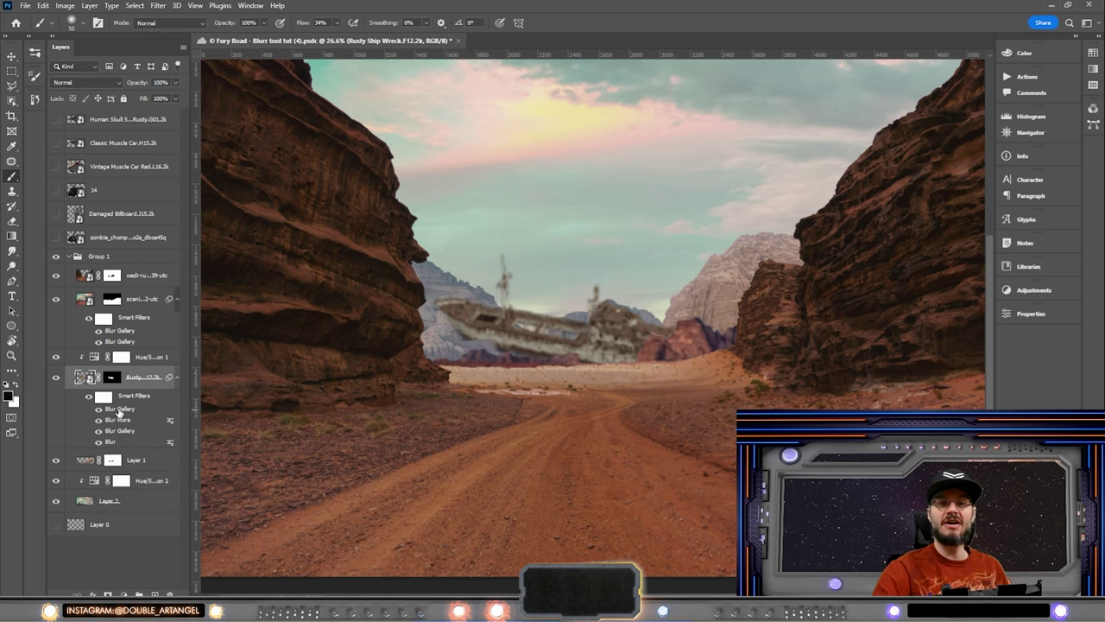
Apply a Field Blur of 14 px to the sky on Layer 2.
click(108, 501)
key(ctrl+0)
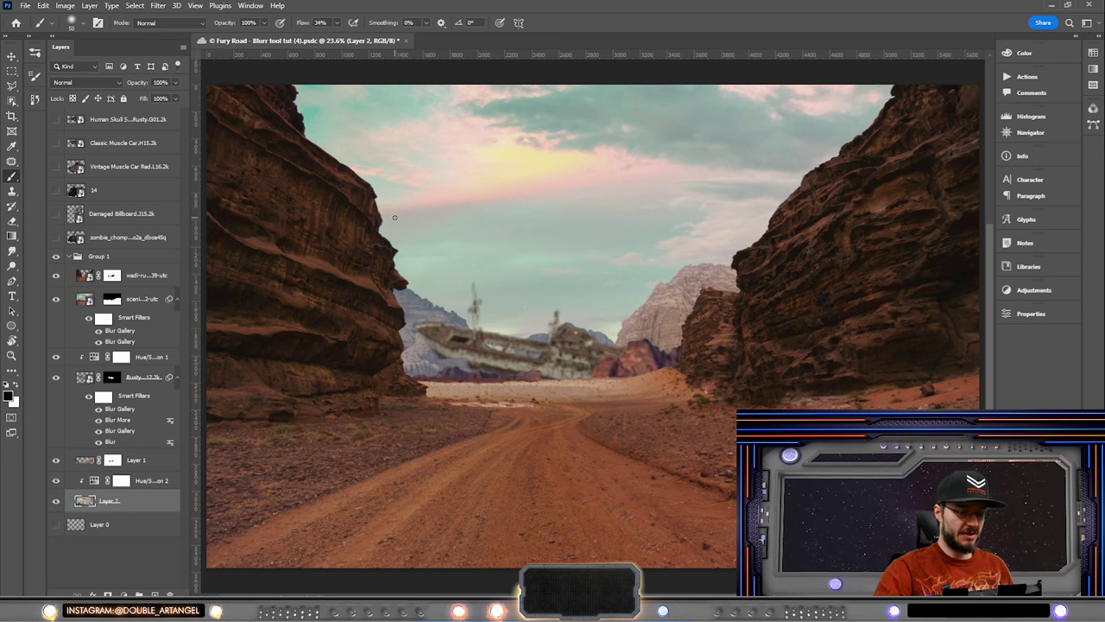
click(158, 6)
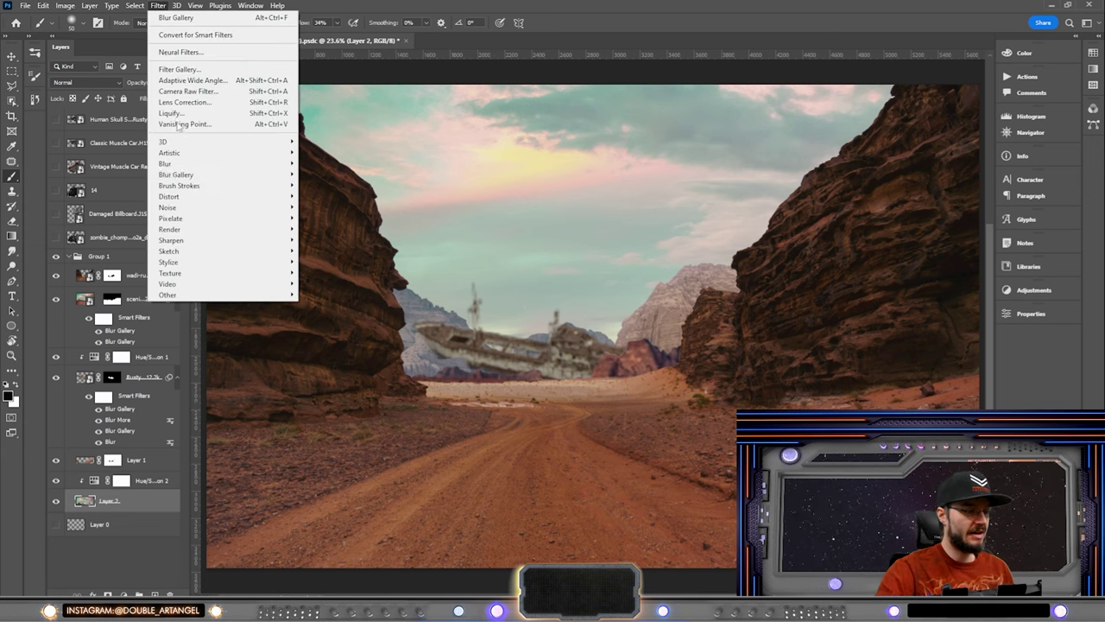
mouse_move(216, 174)
click(322, 174)
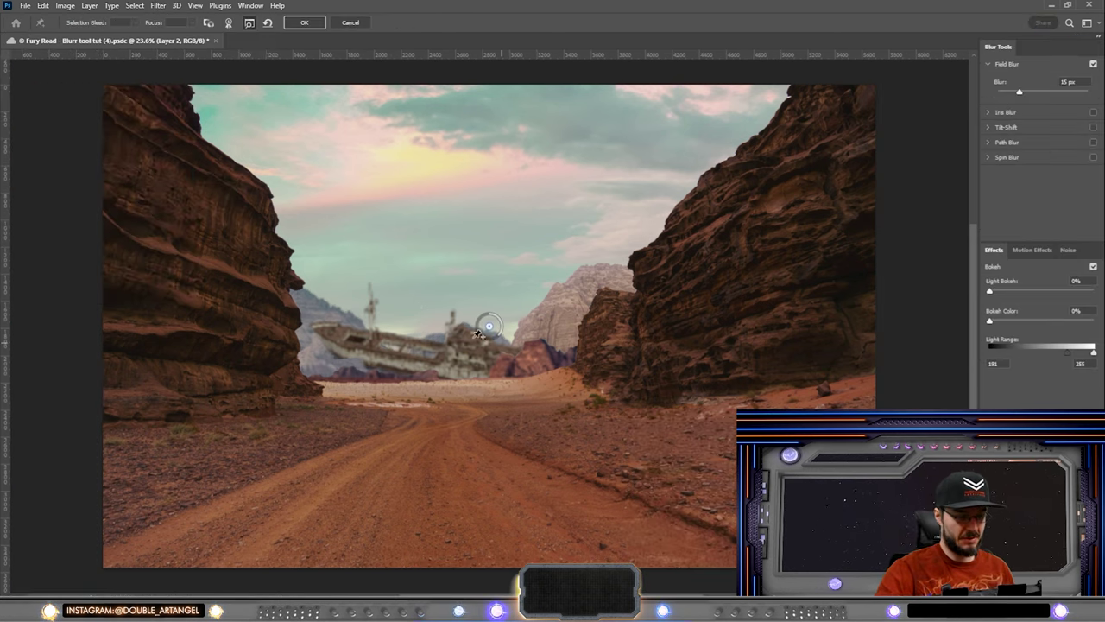
drag(503, 338, 506, 336)
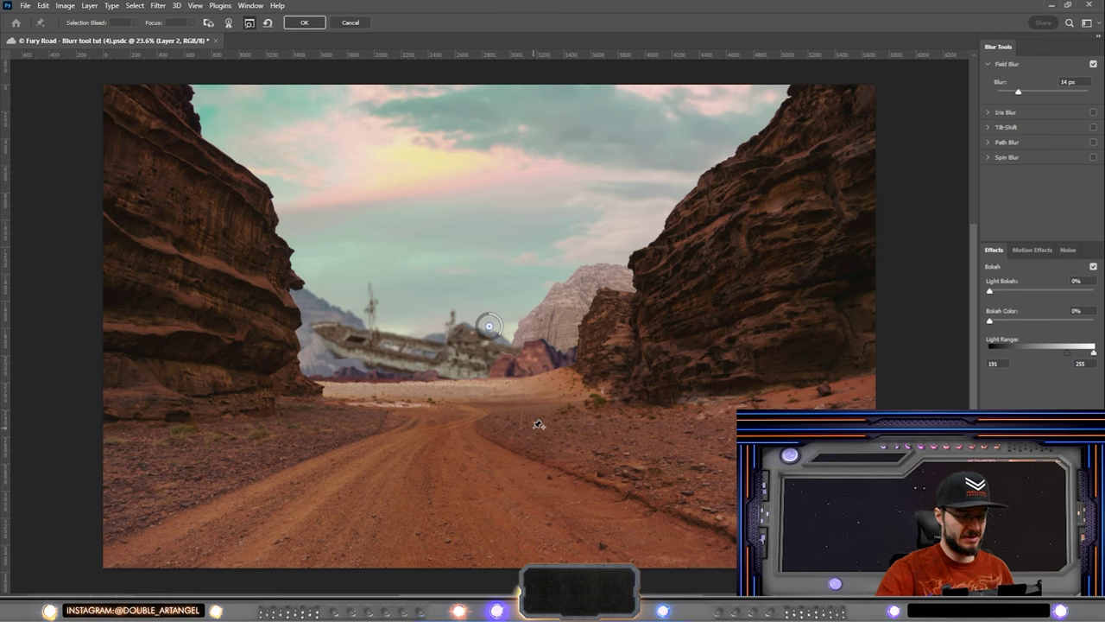
click(302, 23)
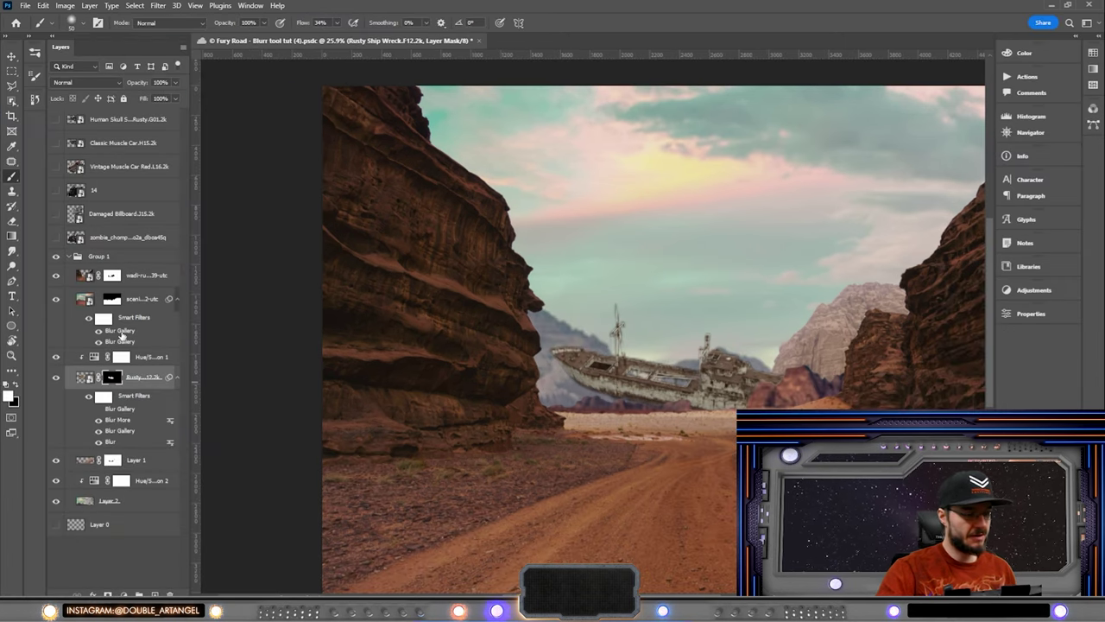
Set the Field Blur copied onto the scenic mountain landscape layer to 4 px.
click(122, 333)
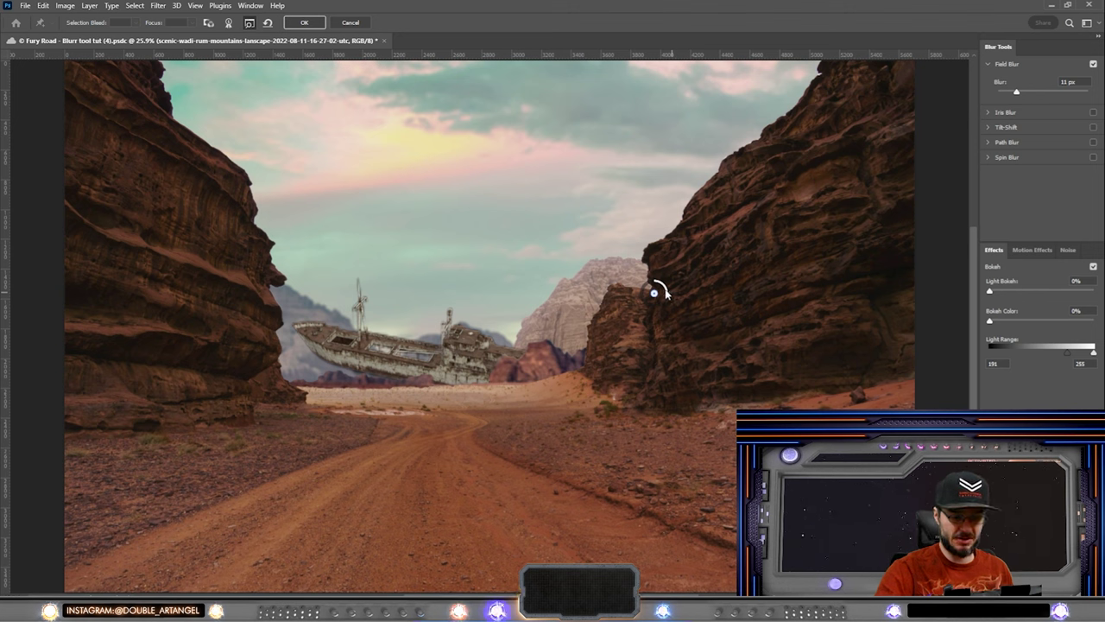
drag(665, 294, 660, 287)
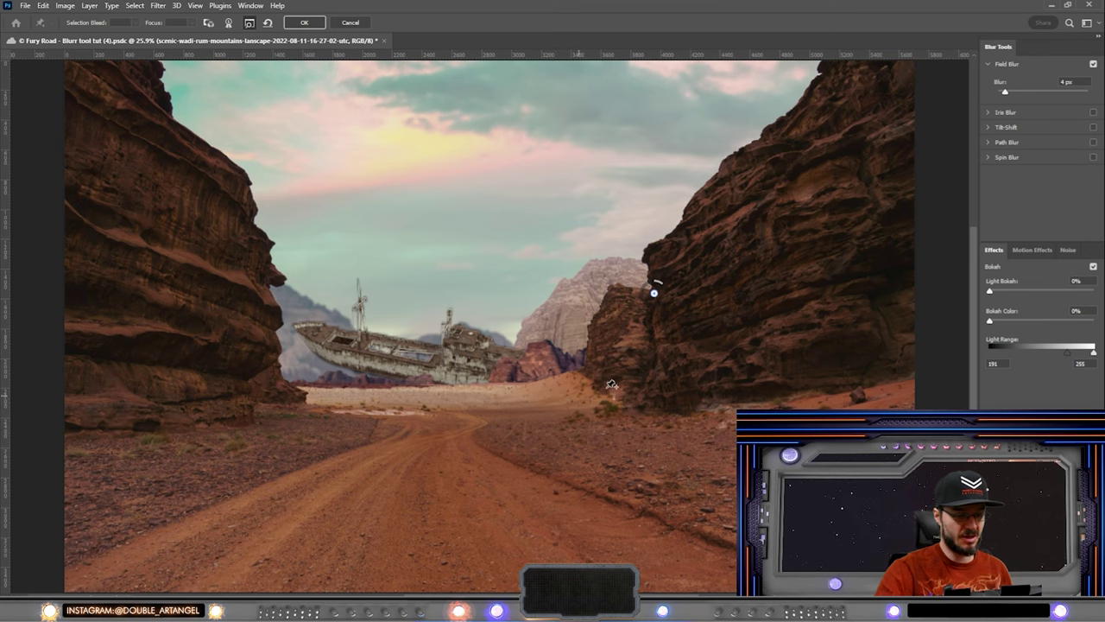
click(303, 23)
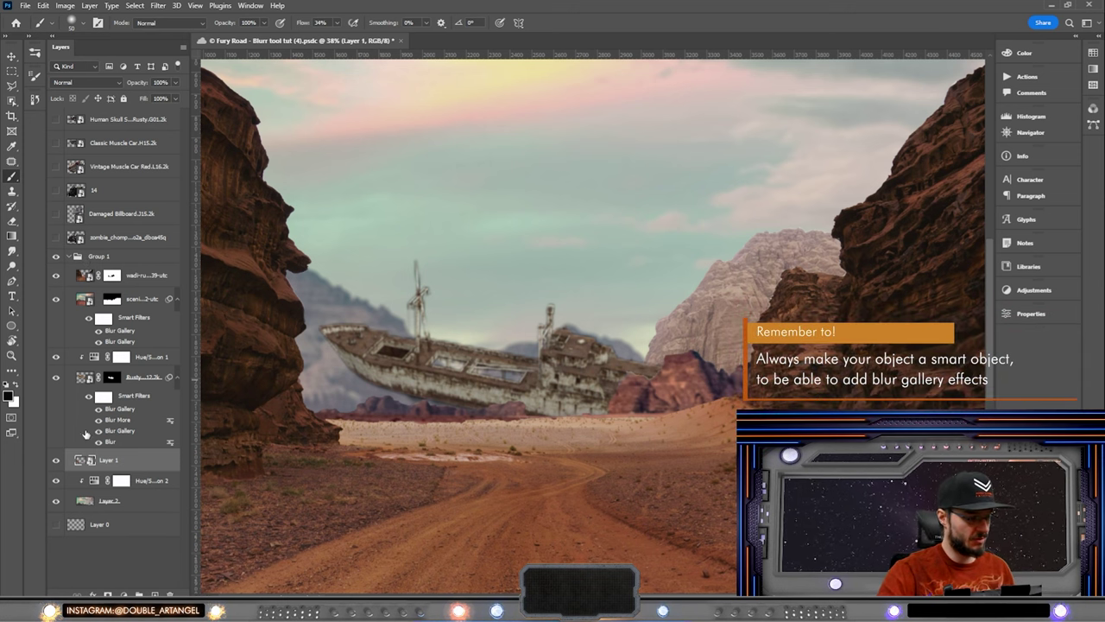
Copy a Blur Gallery smart filter from the ship wreck layer onto Layer 1.
drag(109, 441, 105, 461)
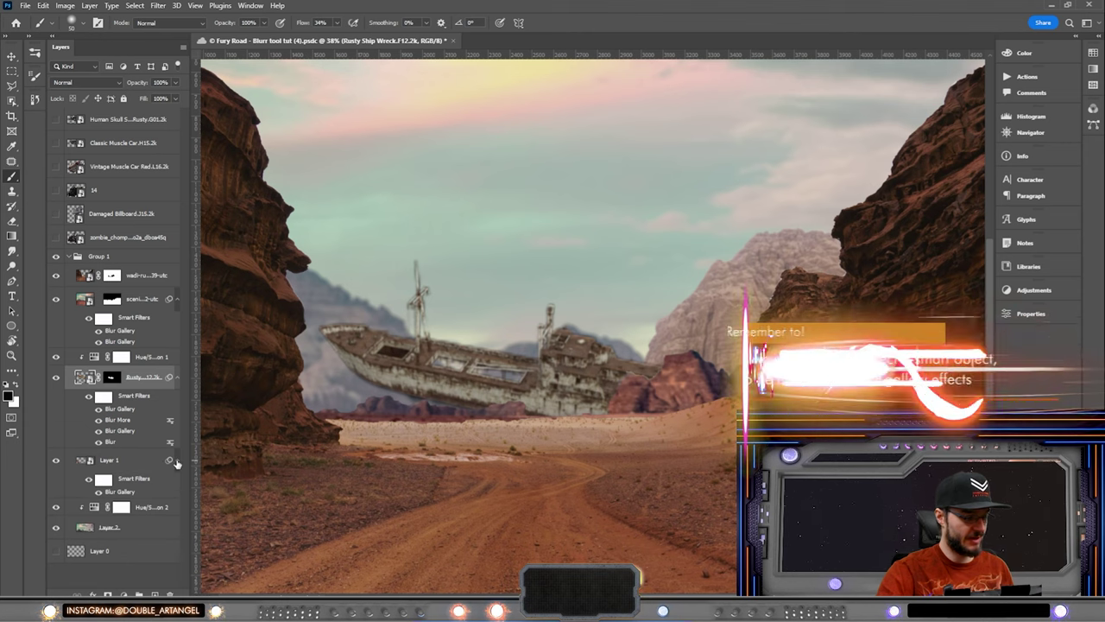
Edit the Blur Gallery smart filter on Layer 1 and apply it.
double_click(121, 491)
click(304, 22)
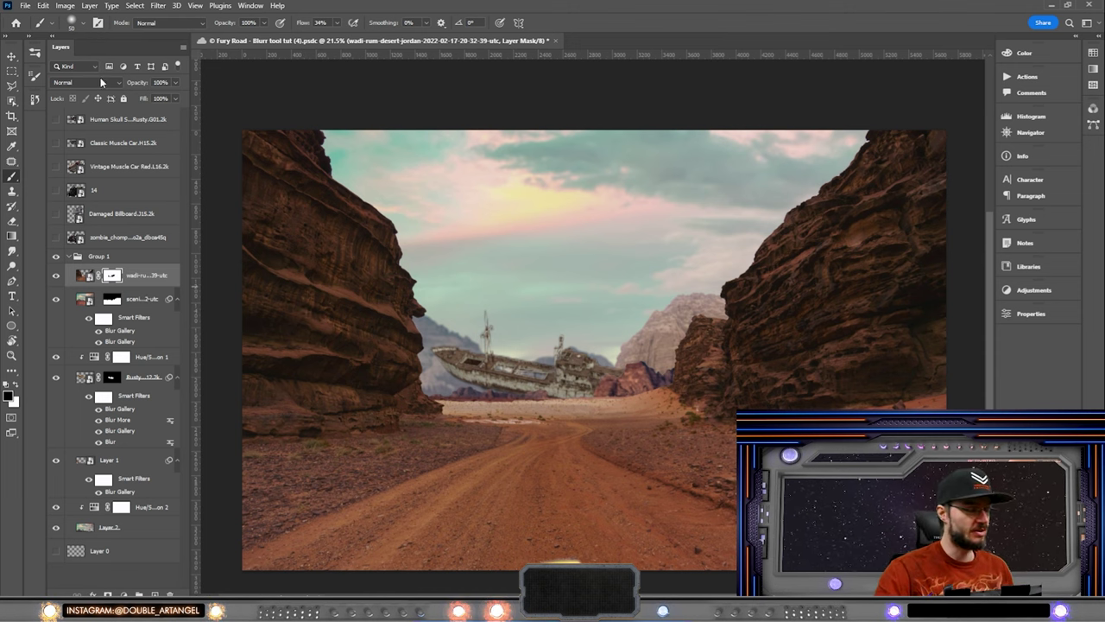
Show the hidden character, car, billboard and vehicle layers above Group 1.
drag(56, 236, 55, 127)
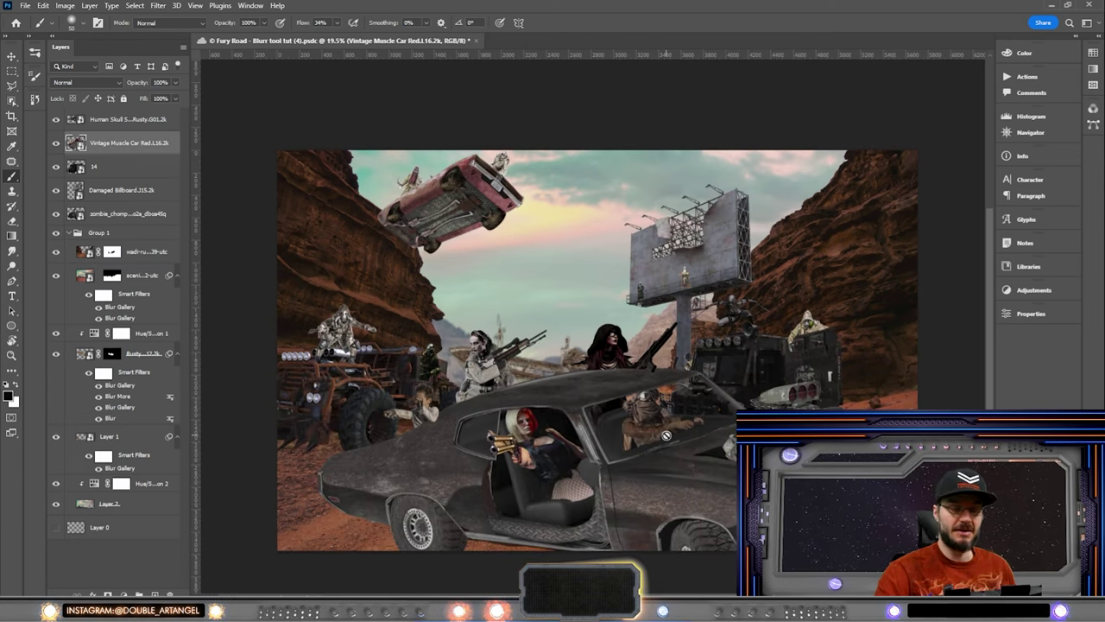
scroll(822, 404, up, 3)
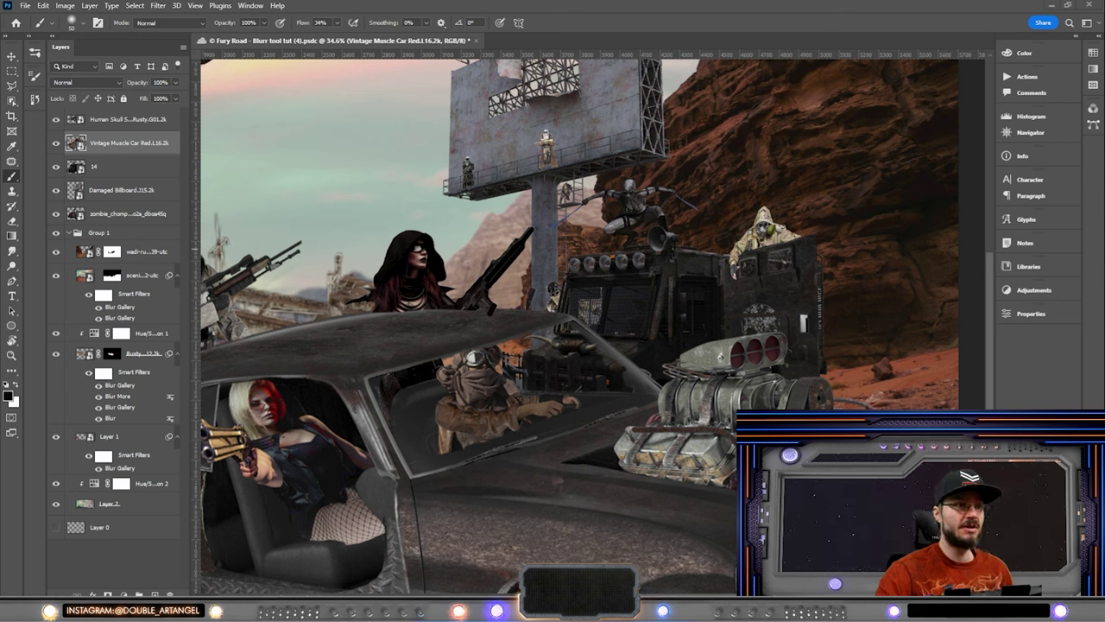
Outline the engine on the Human Skull Sci Fi Rusty layer with a pen path and copy it onto its own layer.
key(alt+bracketright)
scroll(730, 383, up, 1)
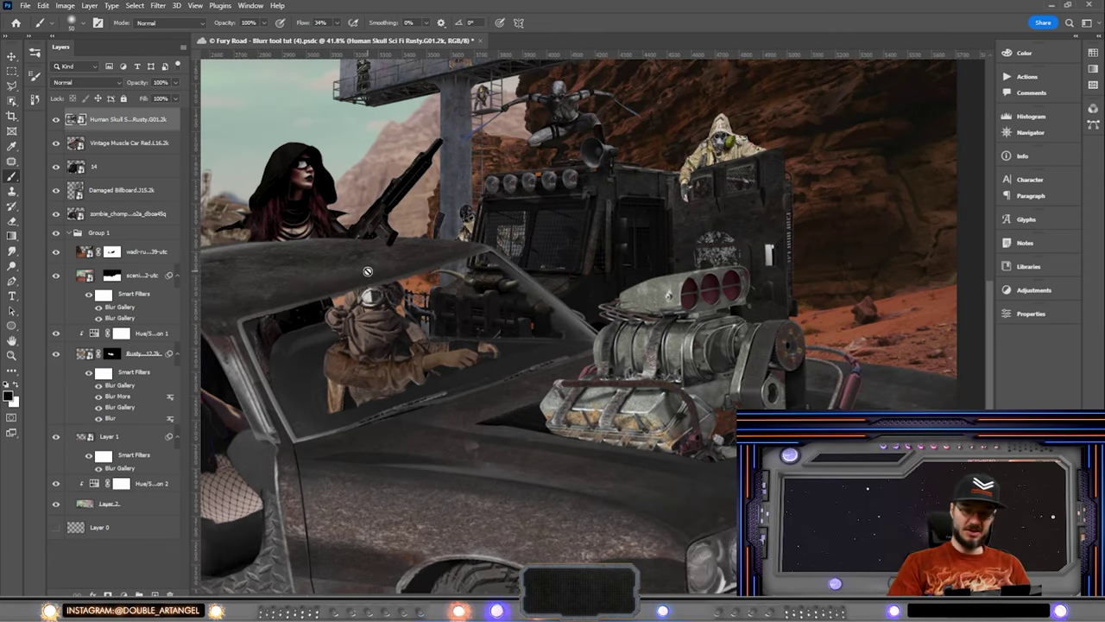
key(p)
click(540, 427)
click(713, 460)
click(868, 386)
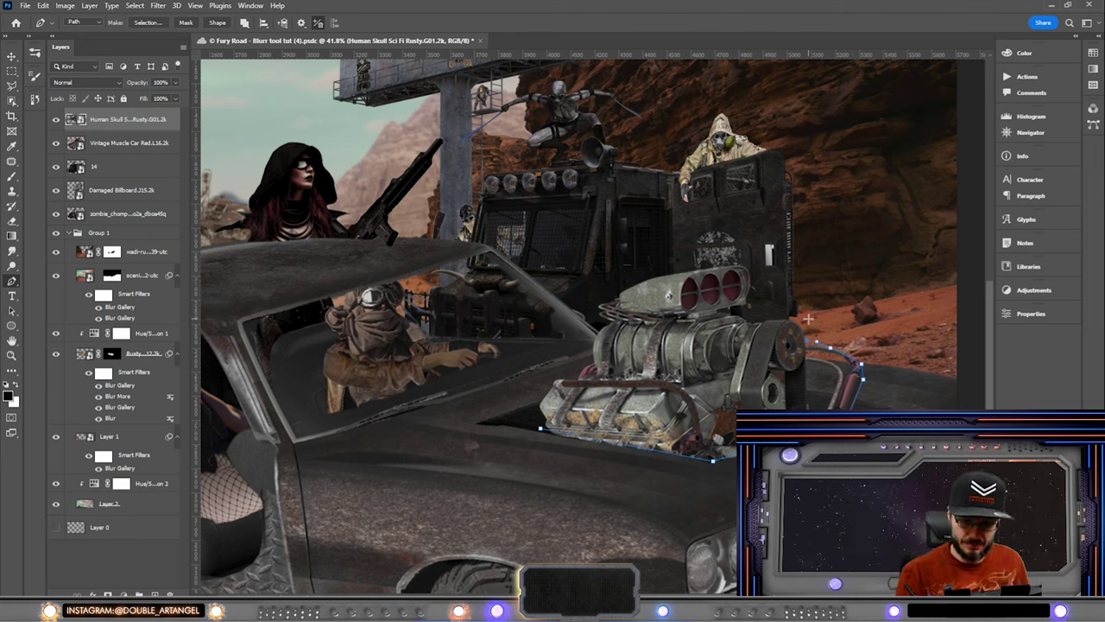
key(ctrl+Return)
key(ctrl+j)
Apply a Motion Blur to the copied engine on Layer 3.
click(158, 5)
mouse_move(268, 170)
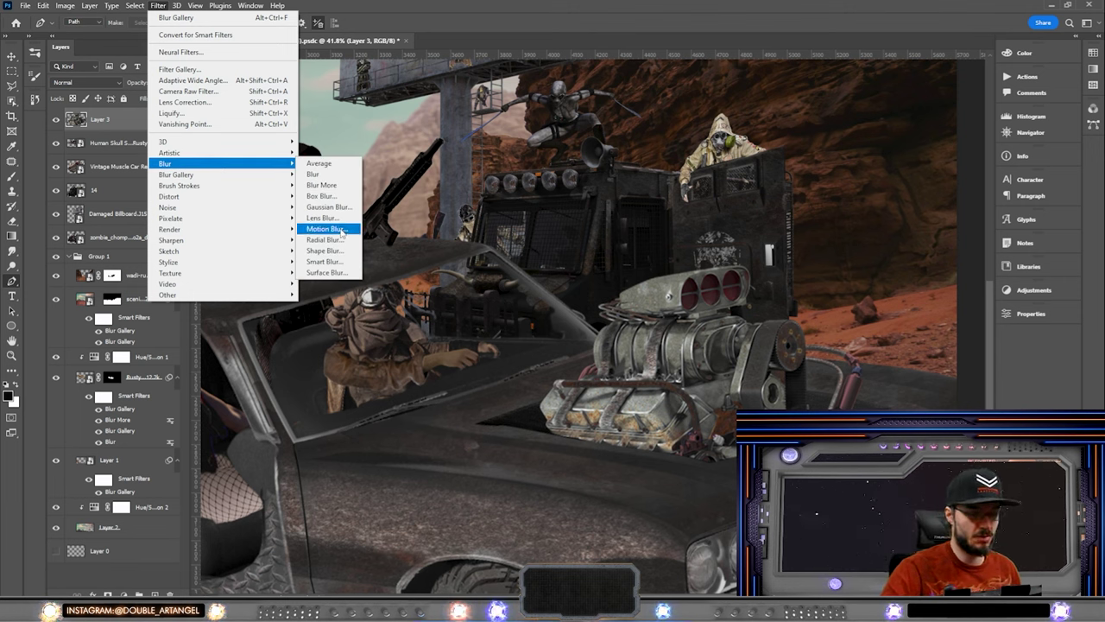
click(324, 229)
click(567, 280)
drag(471, 325, 473, 326)
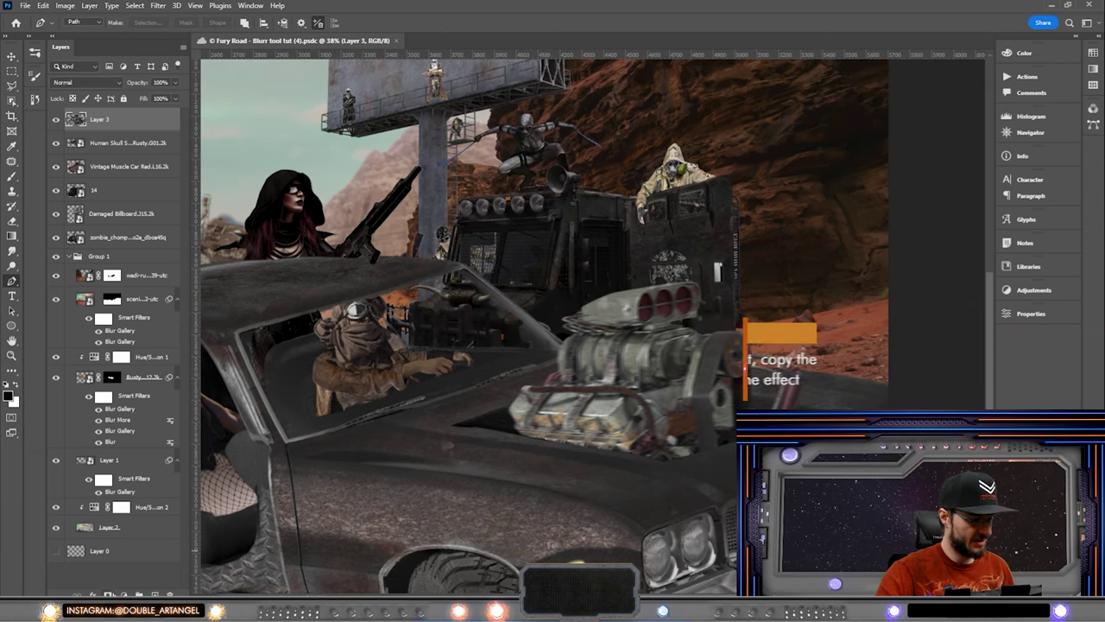
Add a layer mask to the blurred engine on Layer 3 and ready the Brush for masking.
click(123, 594)
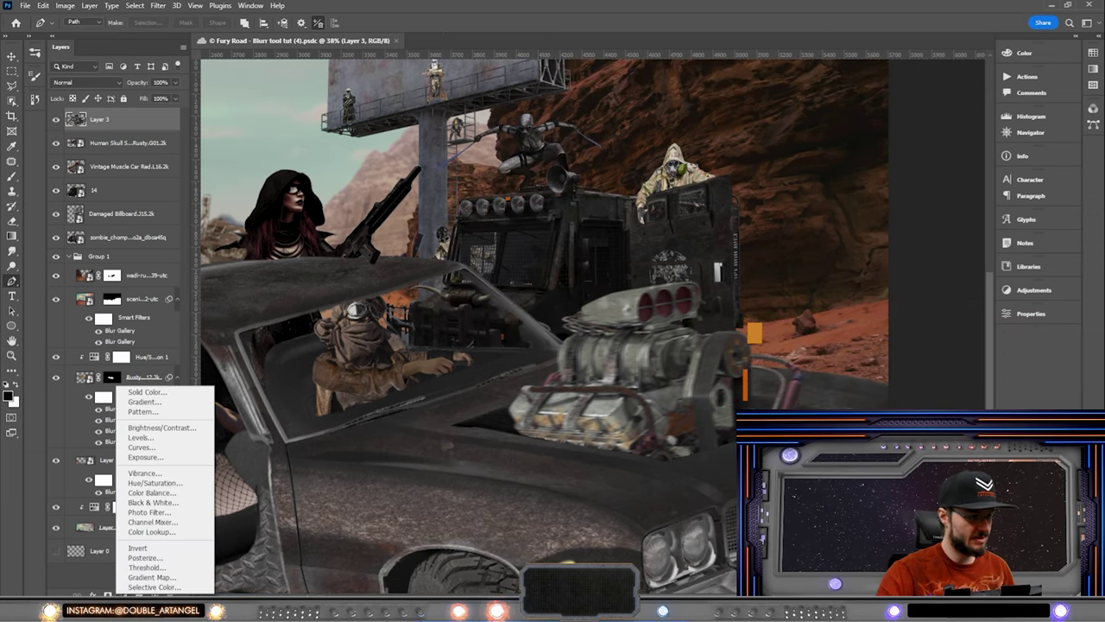
key(Escape)
click(107, 594)
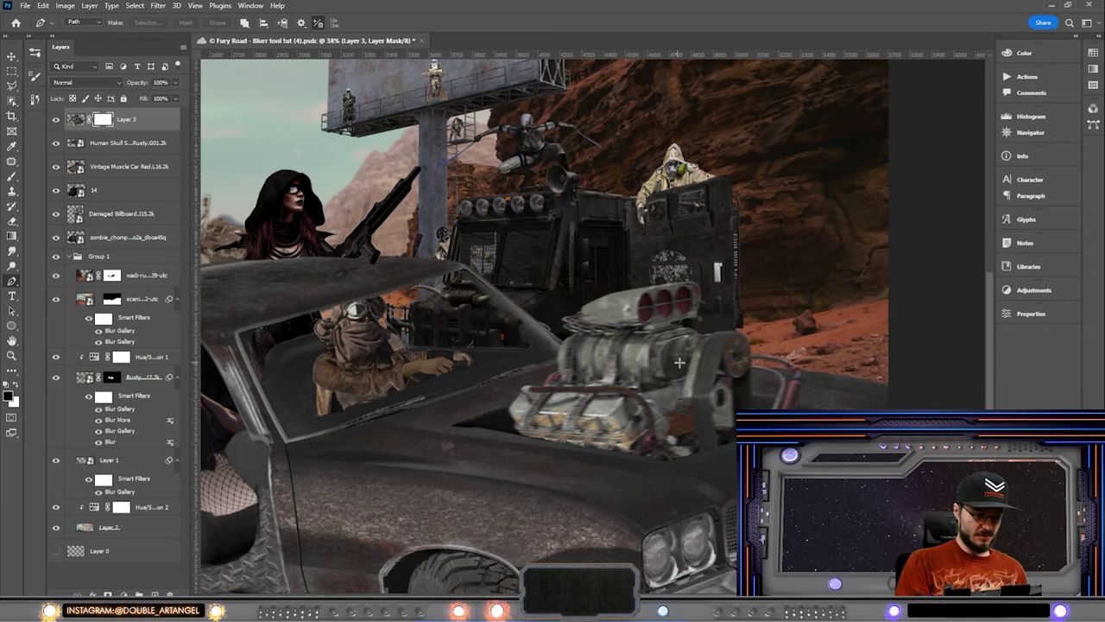
key(b)
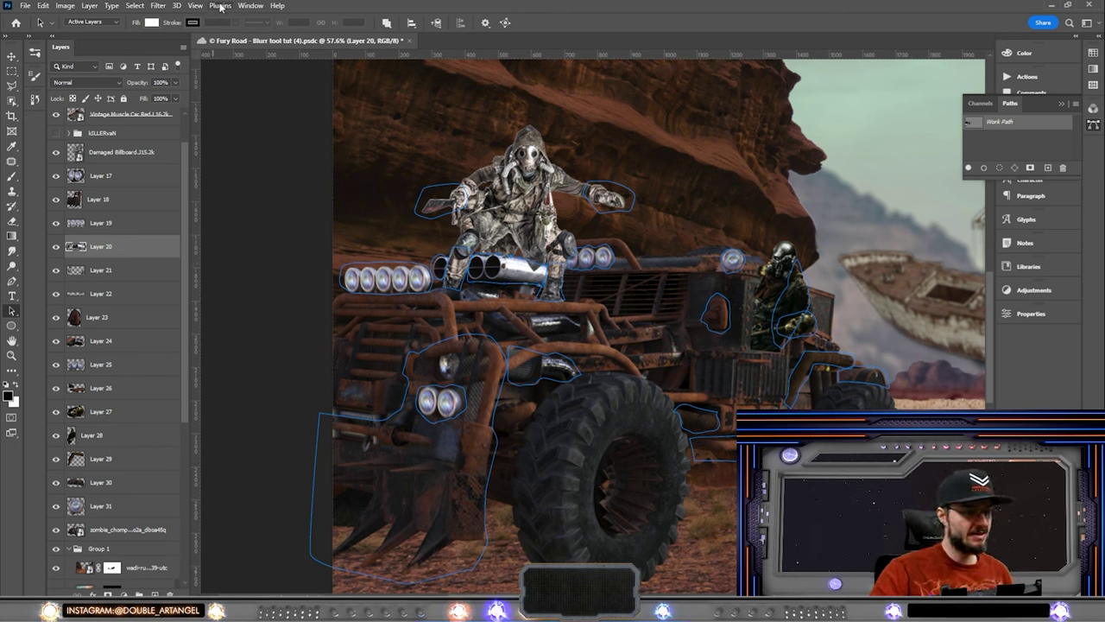
Apply a Motion Blur with a -78° angle and 10 px distance to the exhaust pipes on Layer 20, and save the document.
click(160, 6)
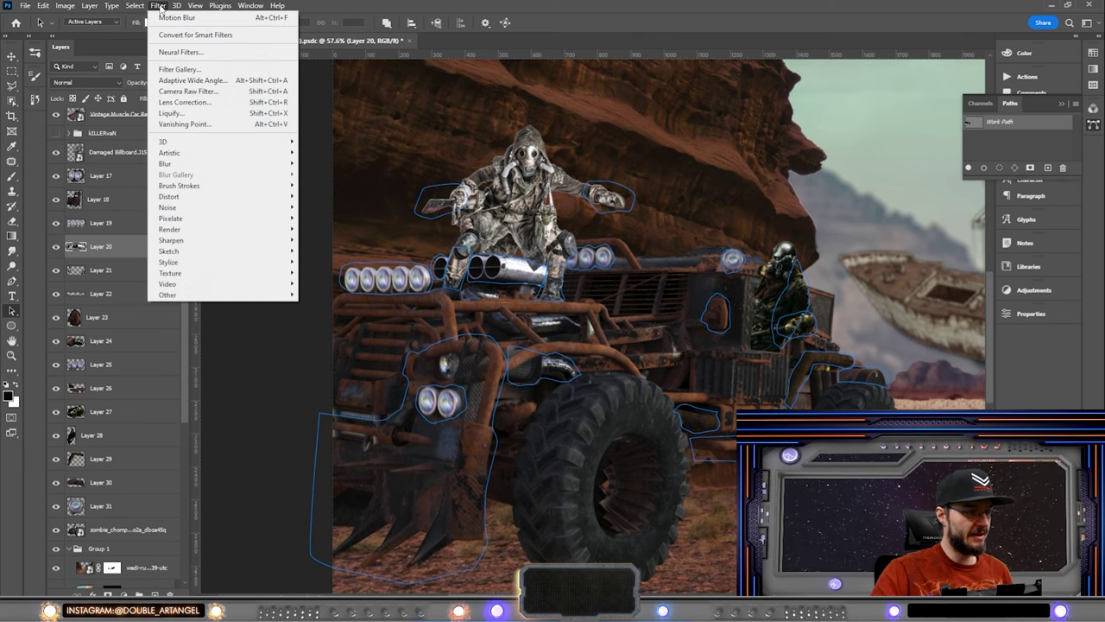
mouse_move(242, 169)
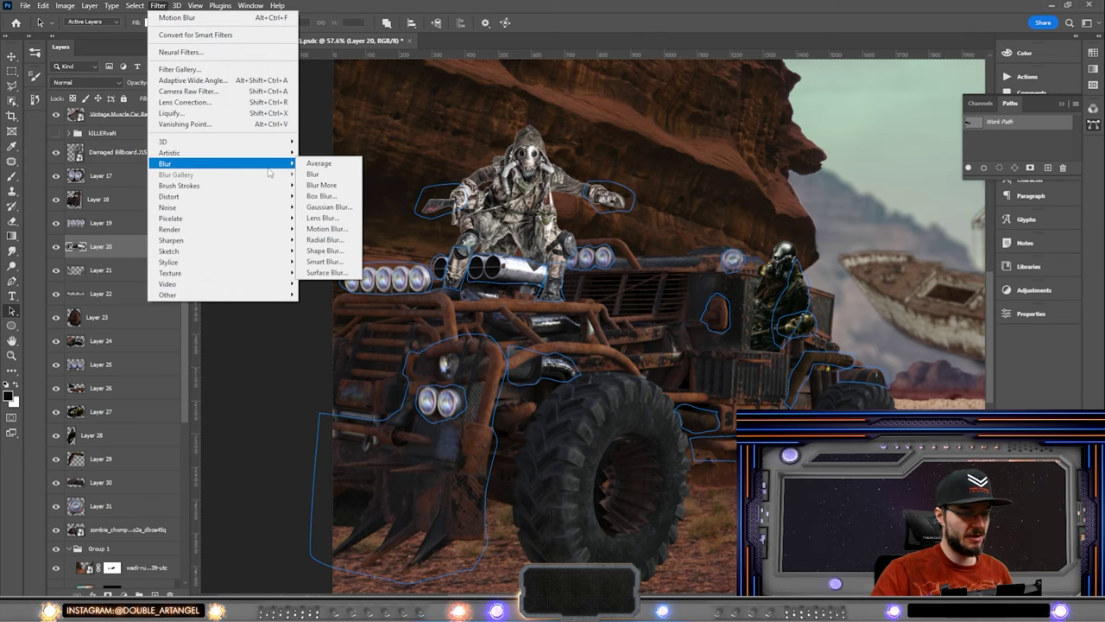
click(335, 229)
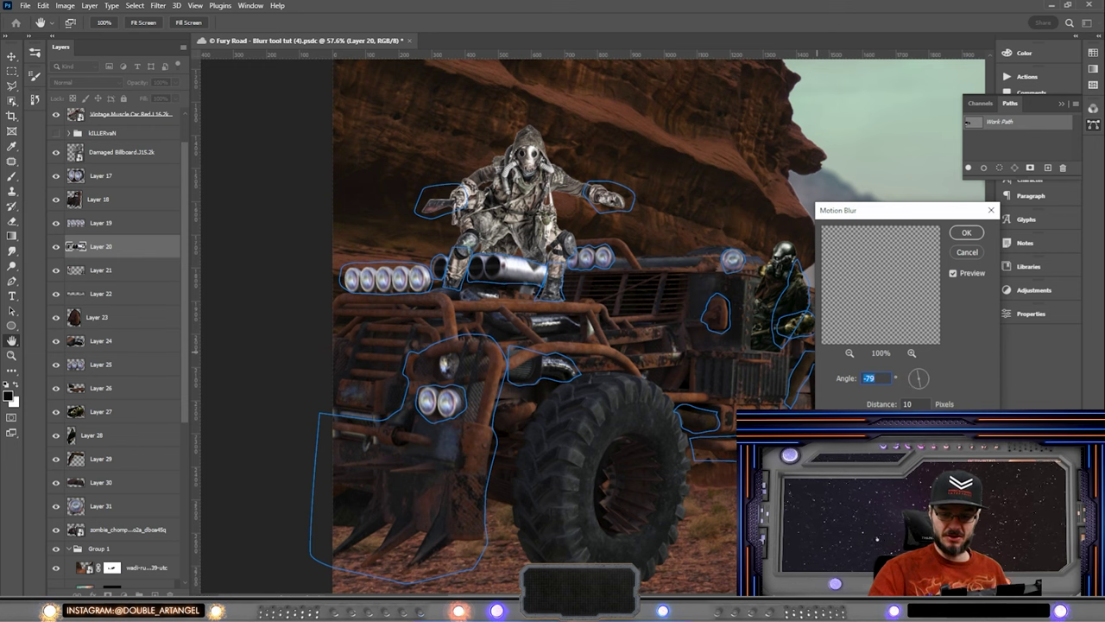
click(922, 390)
drag(922, 390, 921, 389)
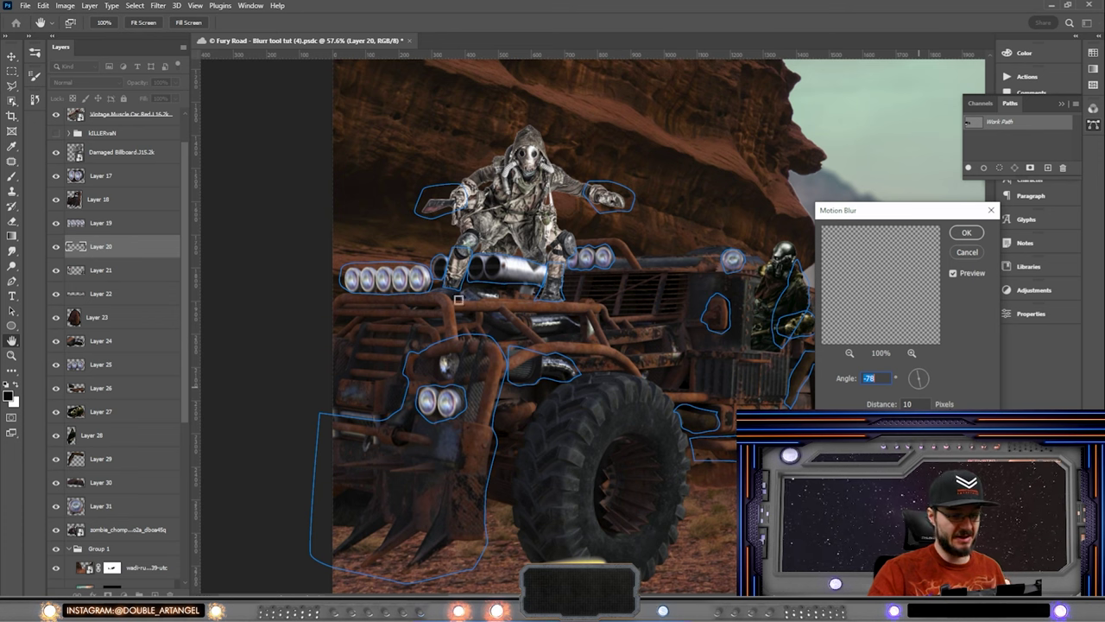
click(963, 232)
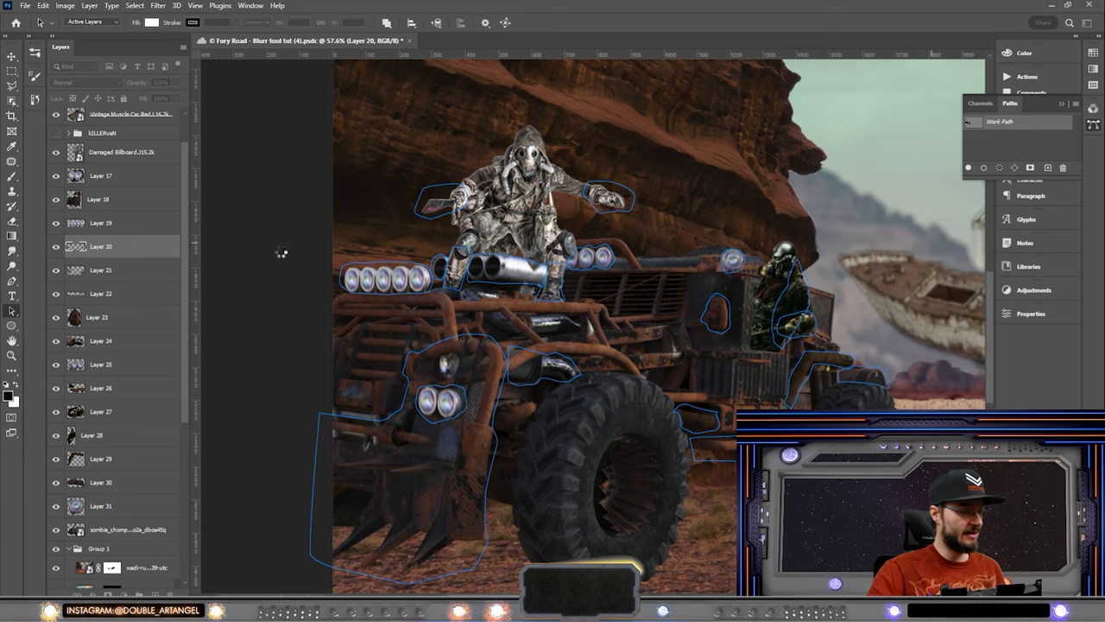
key(ctrl+s)
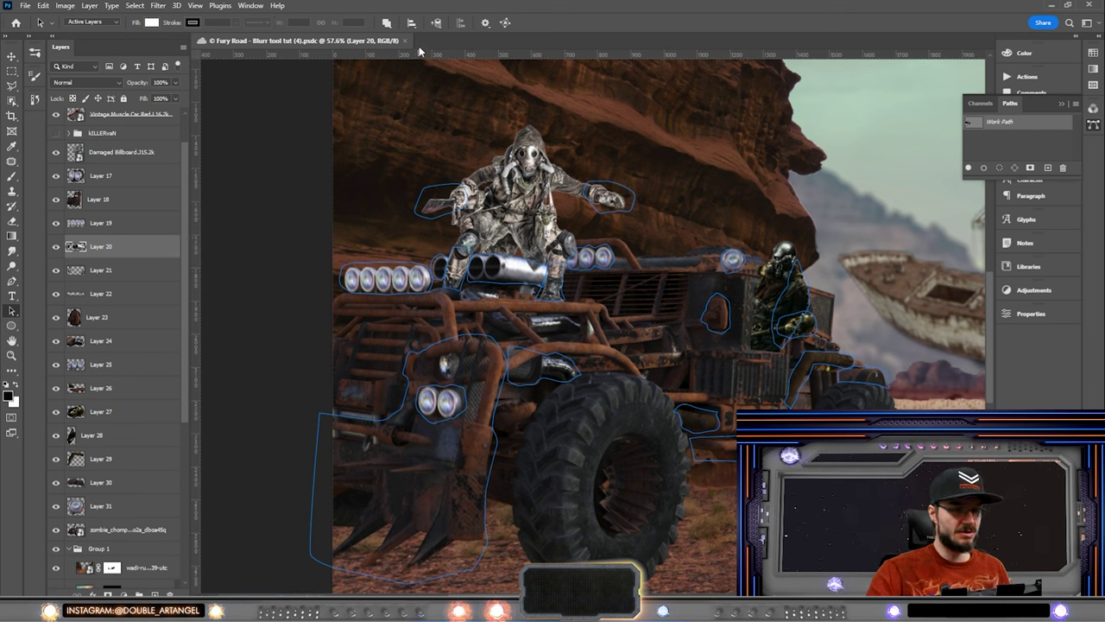
Select the path around the seated figure's lower leg and make Layer 21 active.
key(v)
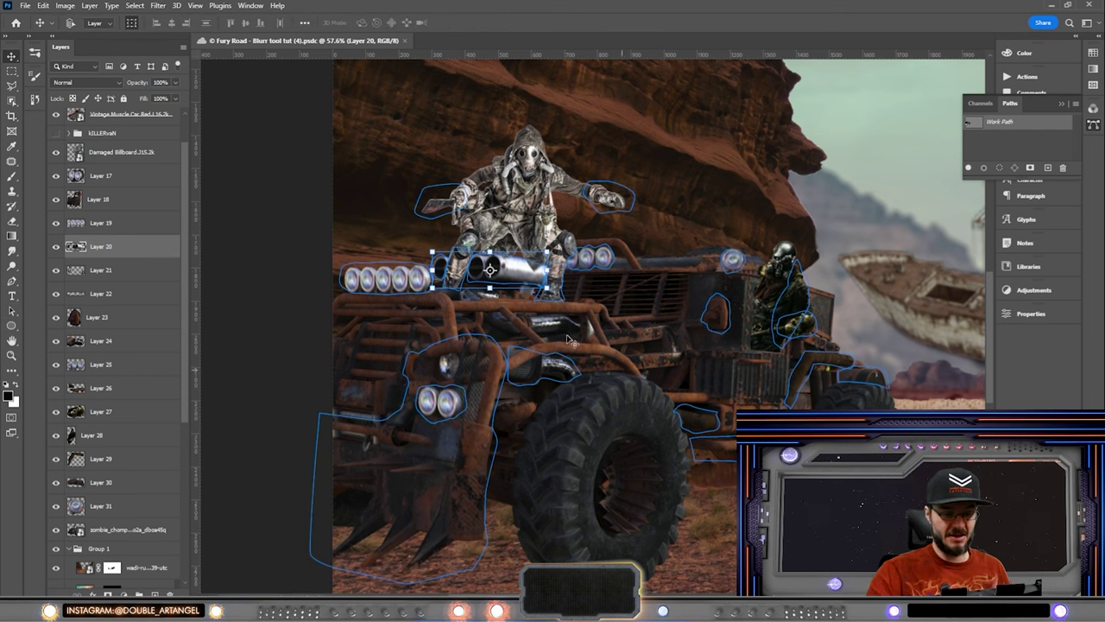
key(a)
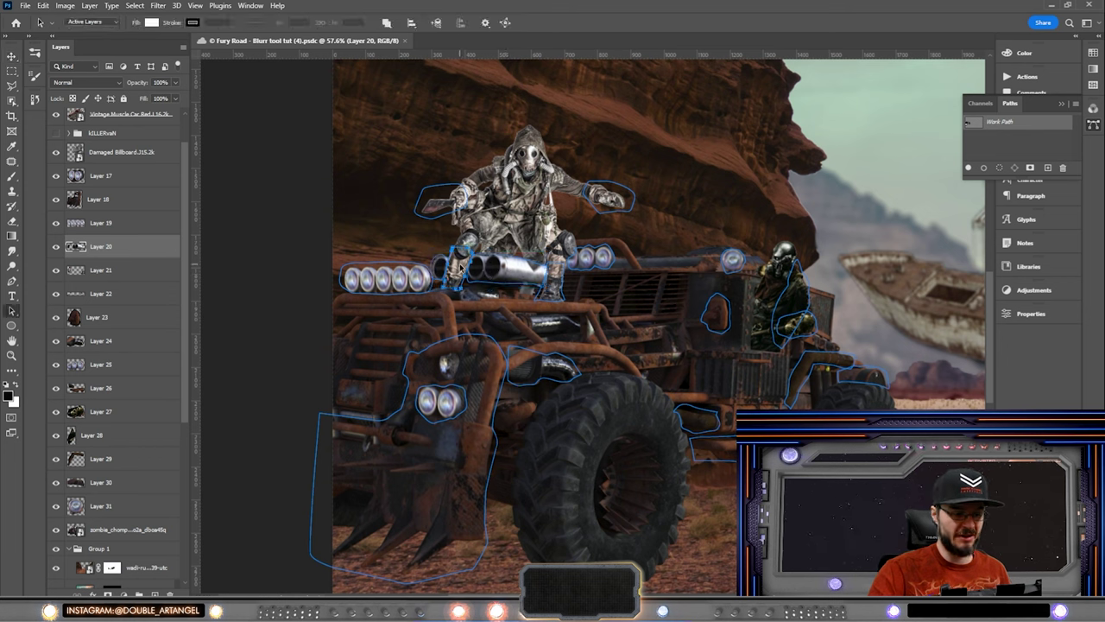
click(127, 273)
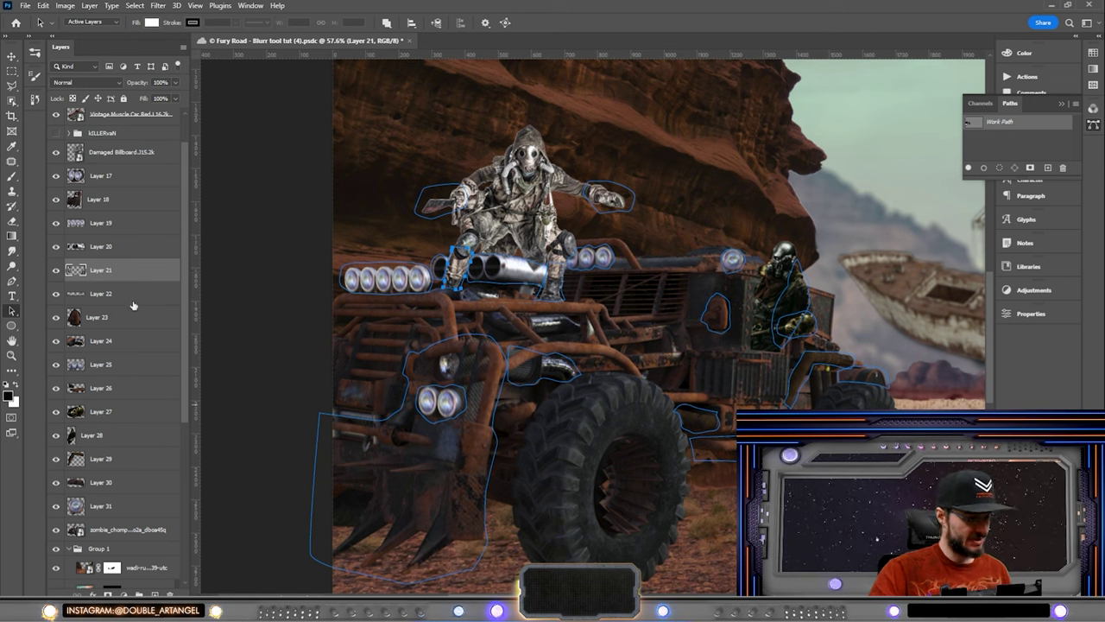
key(v)
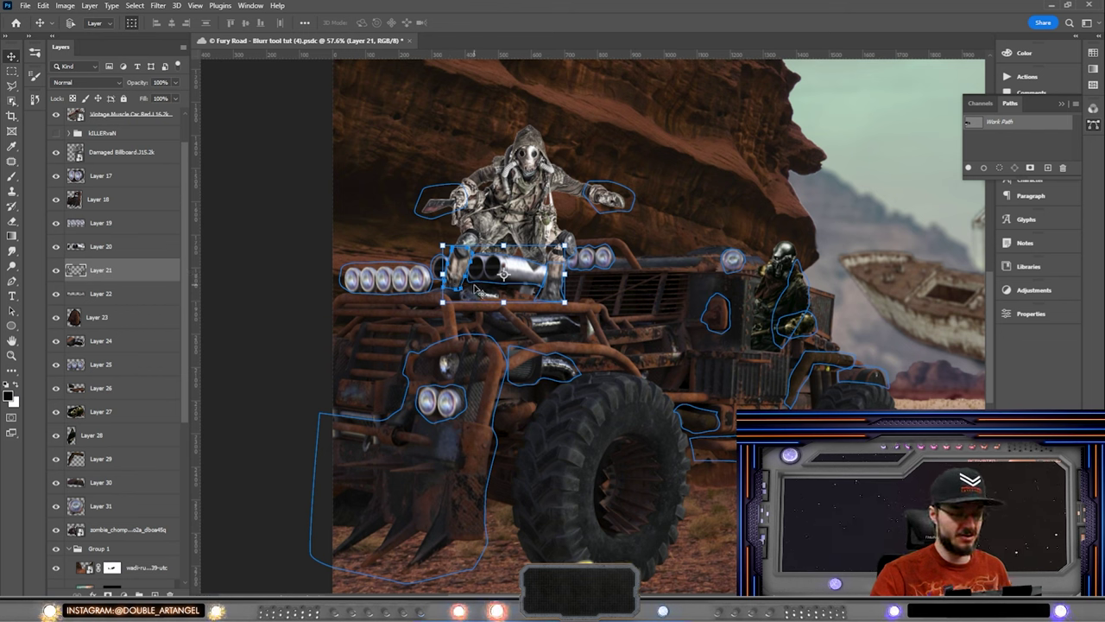
Start a Motion Blur on the seated figure's hands on Layer 22 and set its angle to -86°.
click(145, 298)
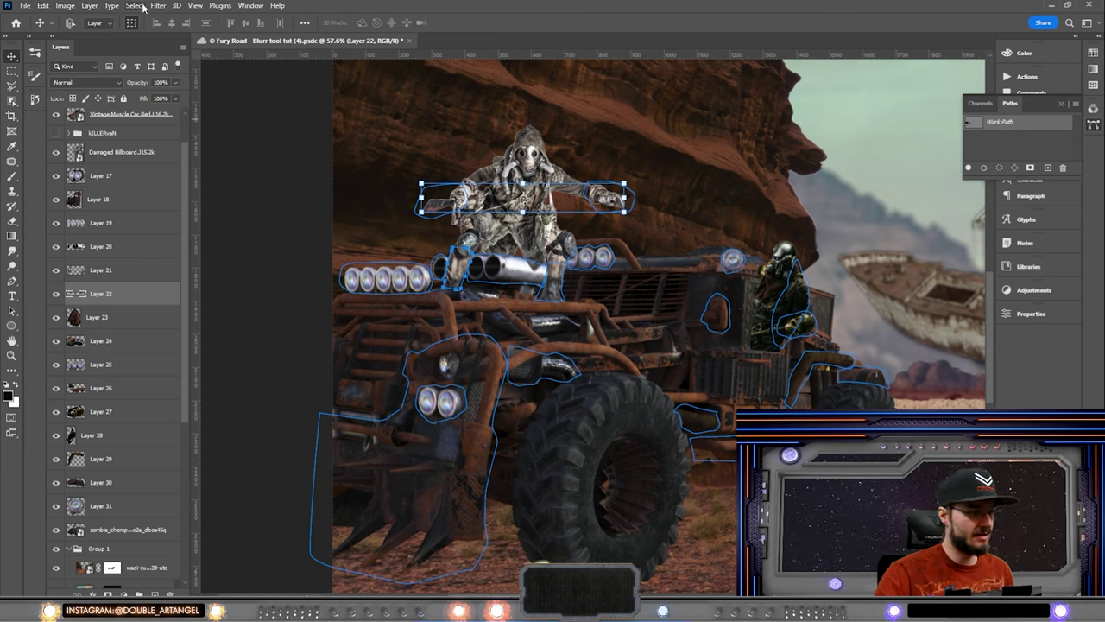
click(158, 6)
click(156, 6)
click(156, 6)
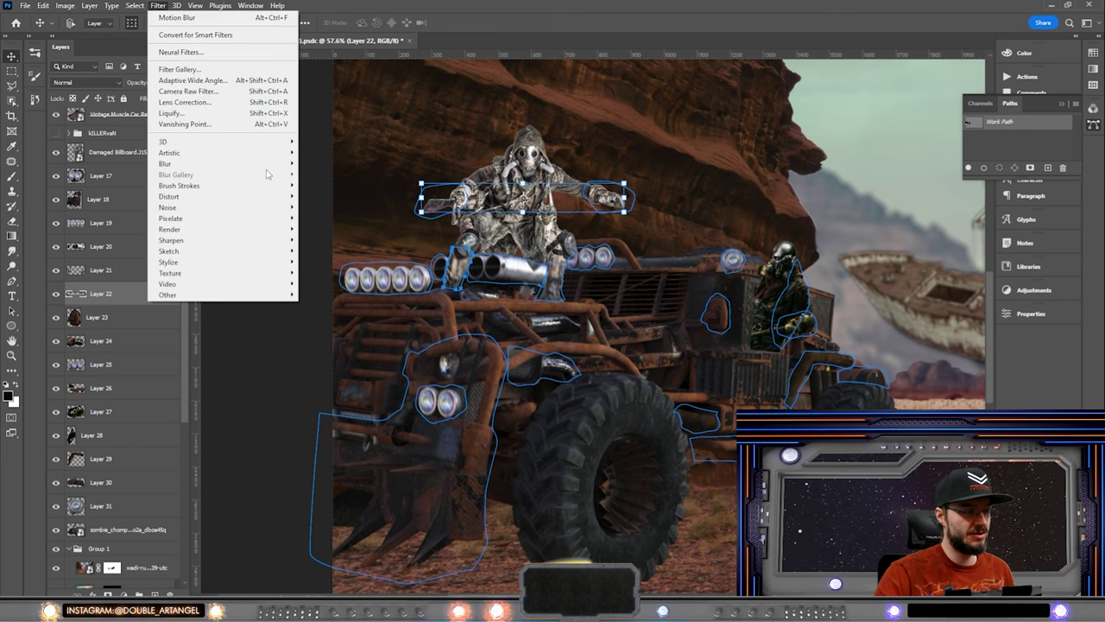
mouse_move(271, 164)
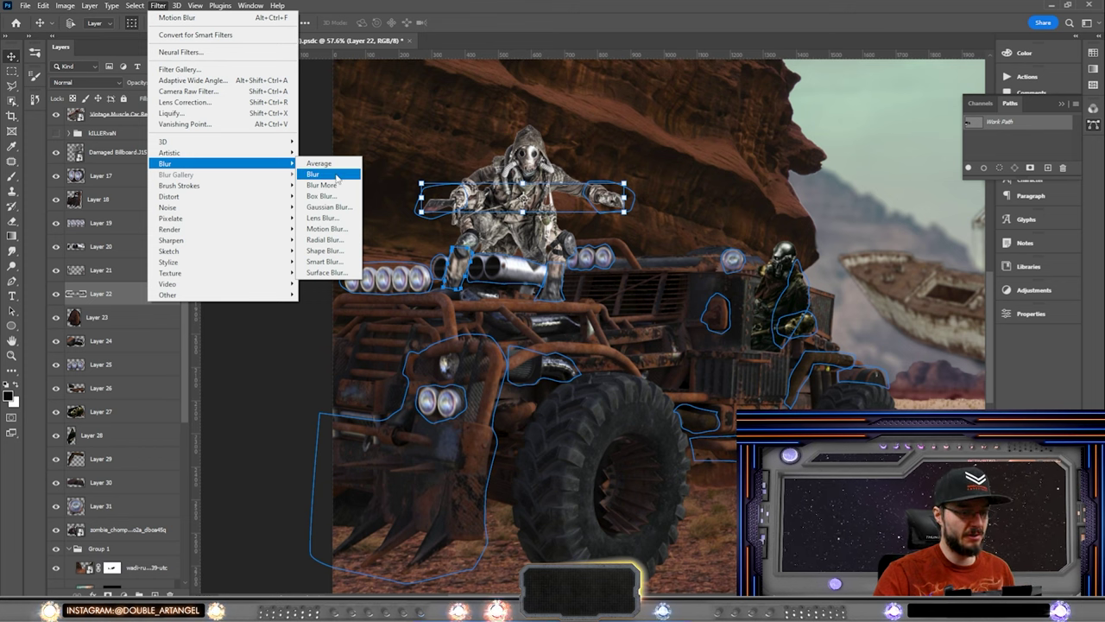
click(326, 229)
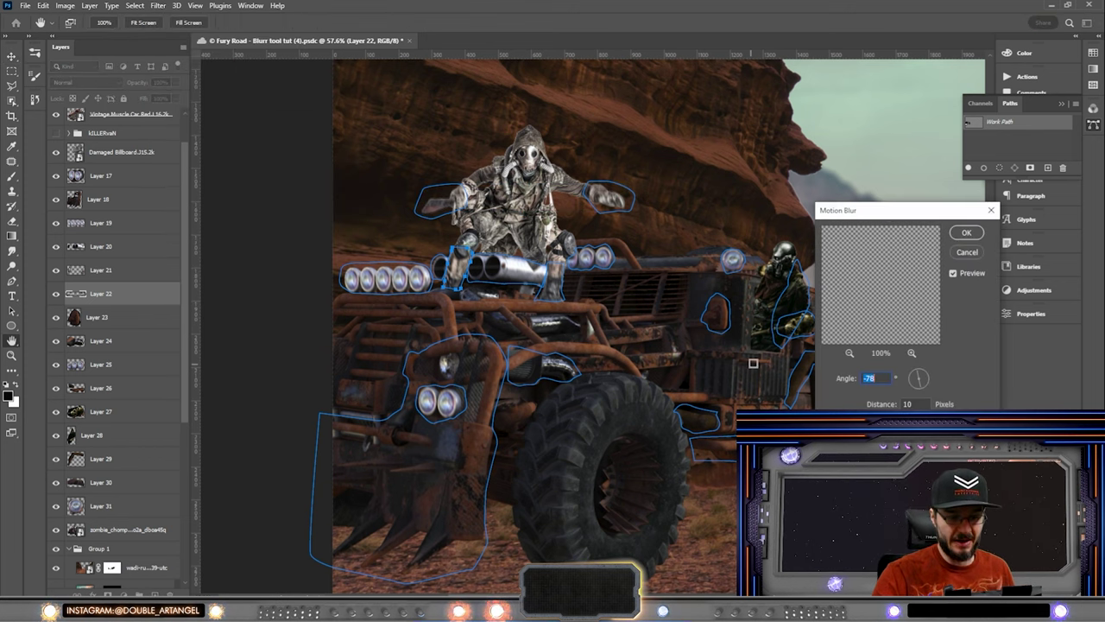
drag(922, 390, 923, 395)
click(920, 395)
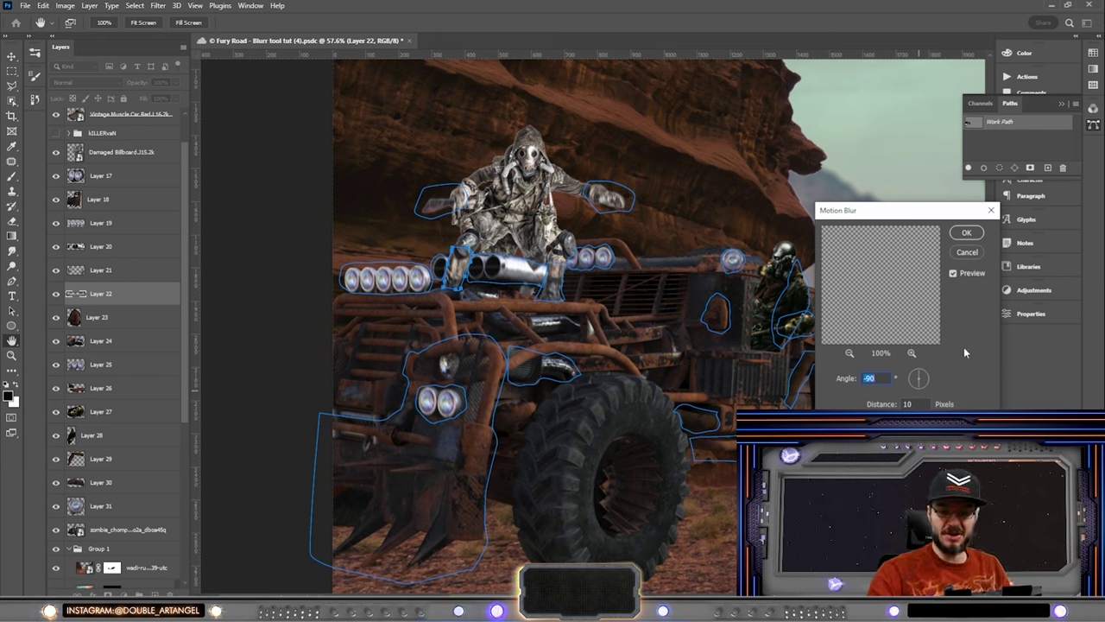
click(919, 393)
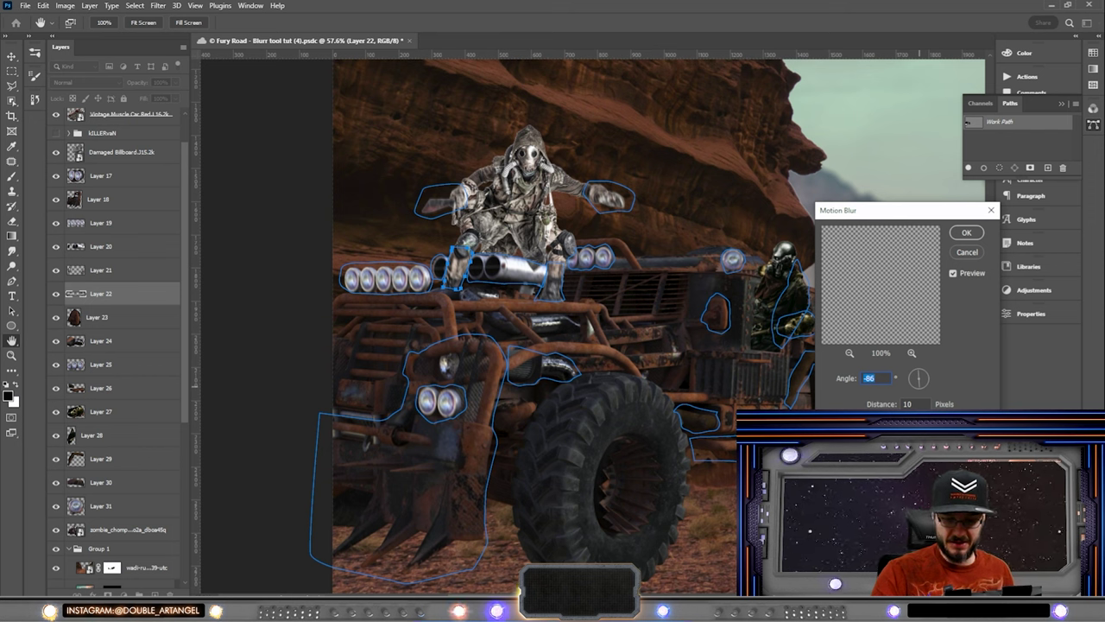
Set the Motion Blur distance for the hands to 15 px and apply the filter.
drag(836, 423, 839, 423)
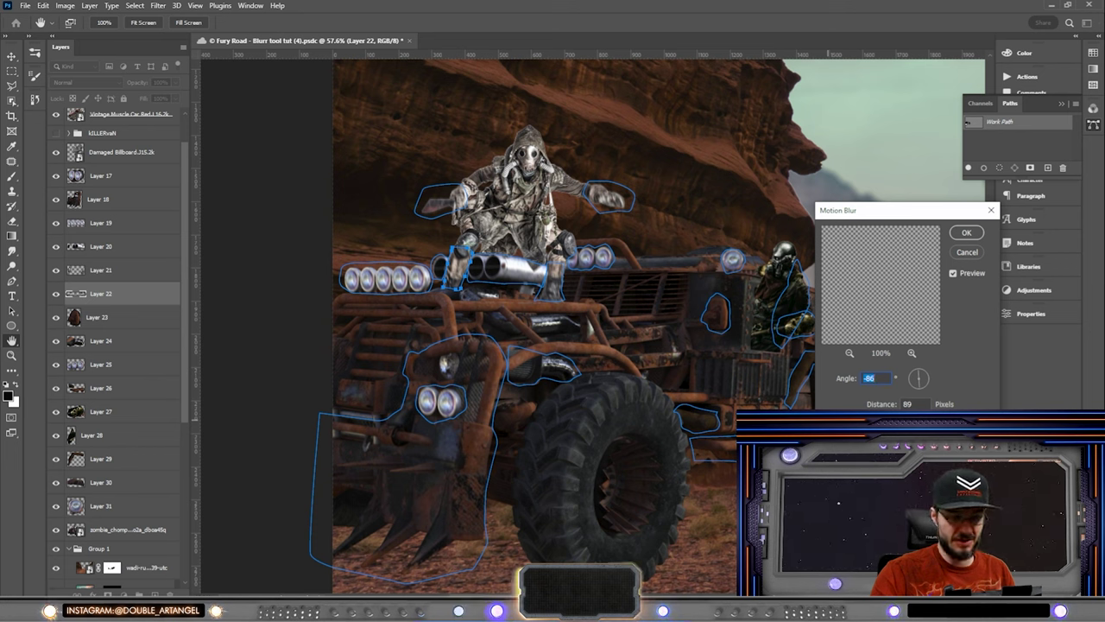
drag(855, 423, 860, 423)
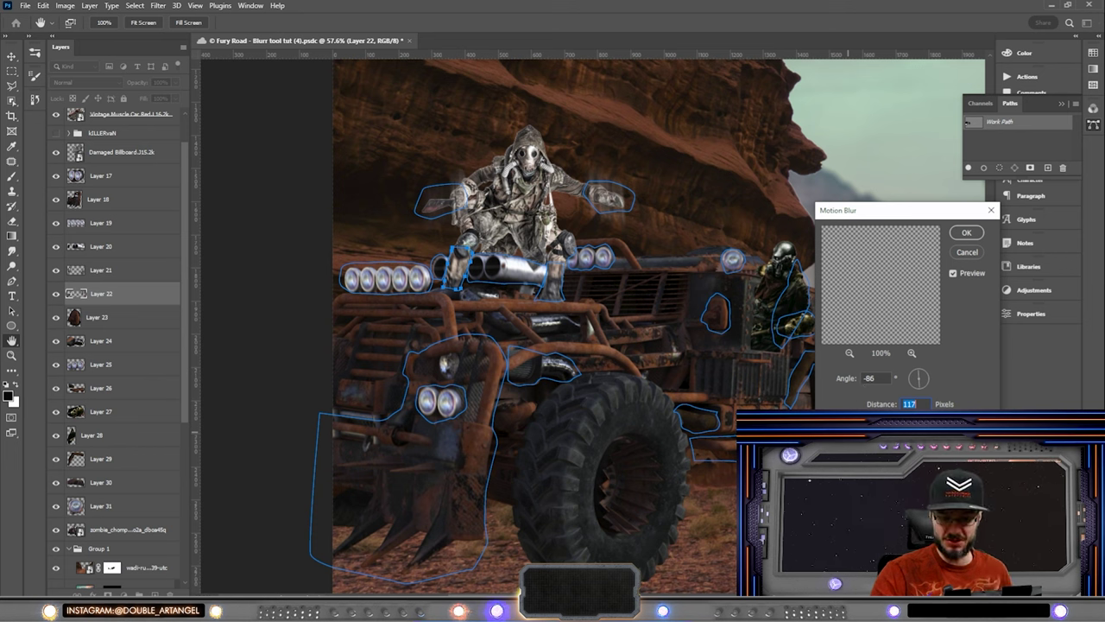
key(Down)
key(Down)
key(Down)
key(Down)
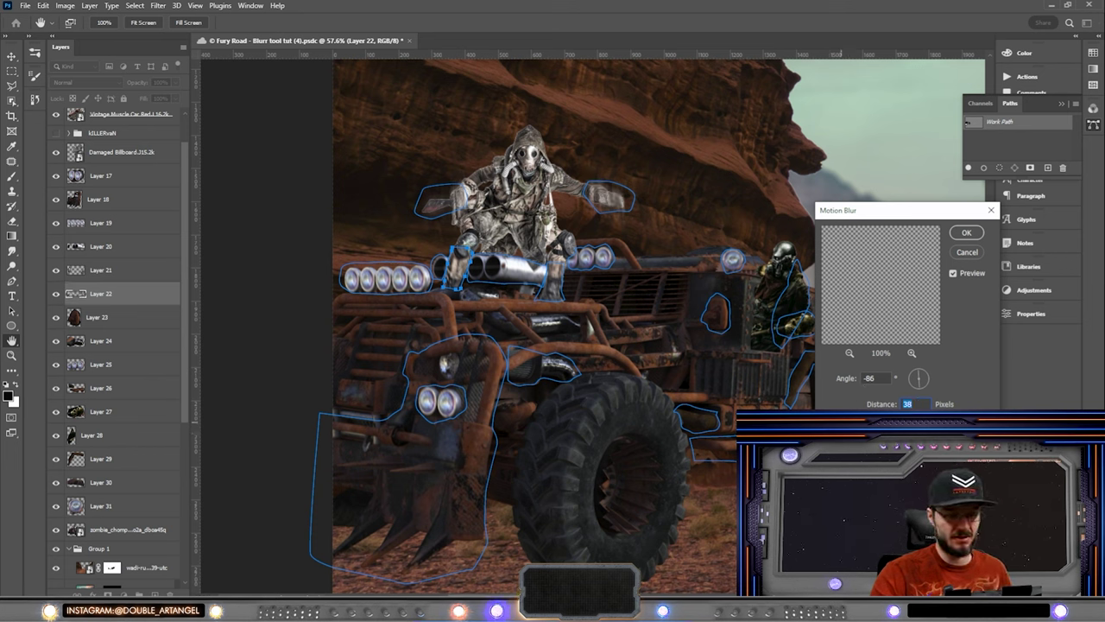
key(shift+Down)
key(shift+Down)
key(Down)
key(Down)
key(Down)
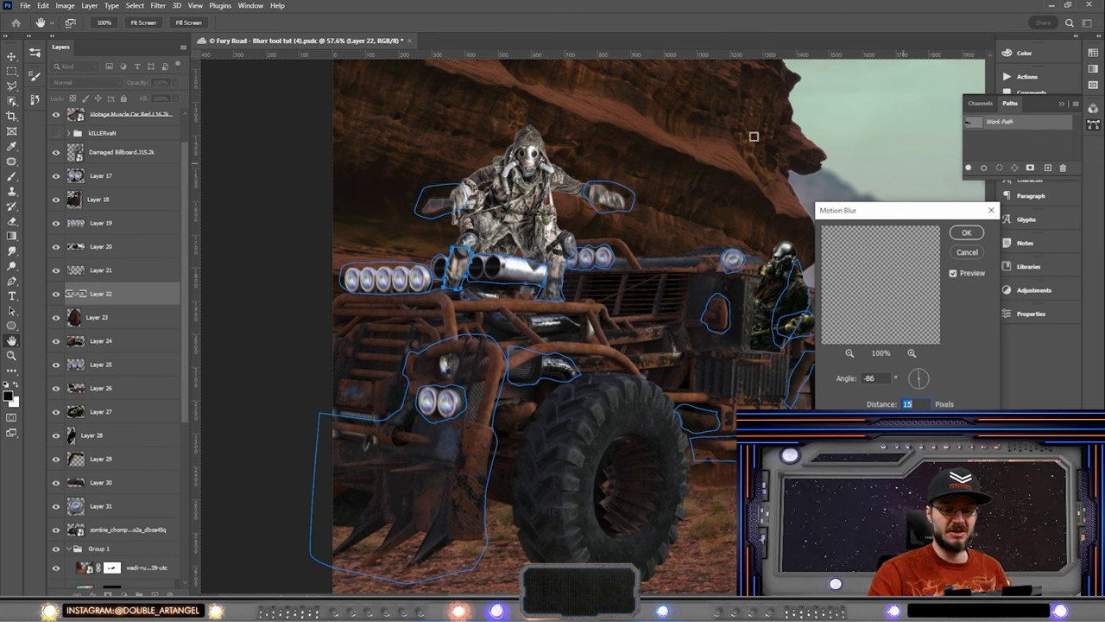
click(967, 233)
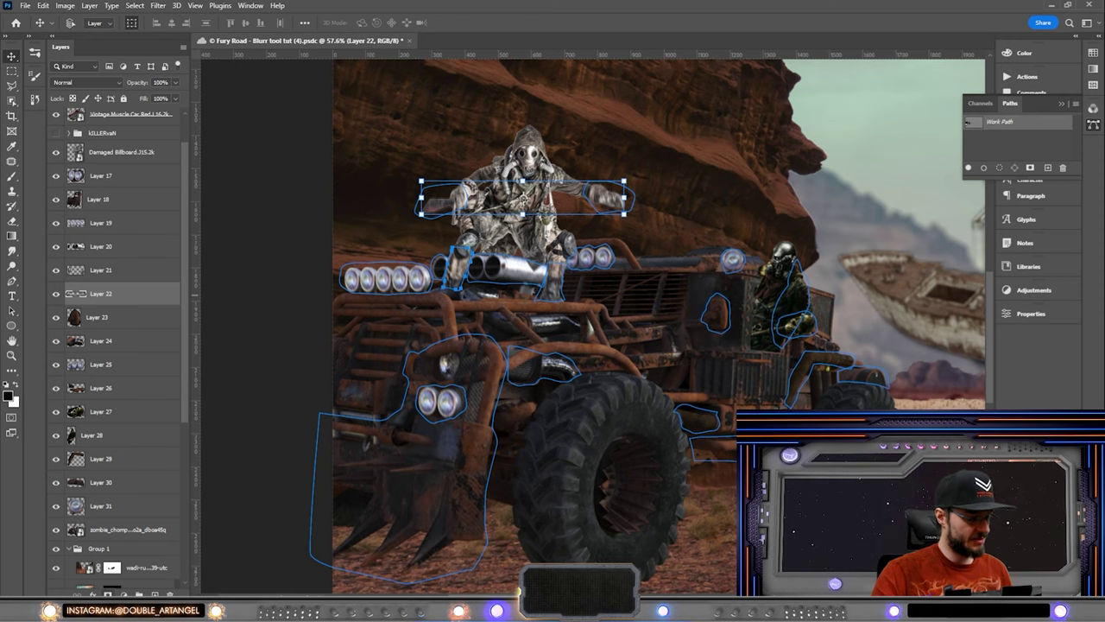
Add a layer mask to Layer 22 and paint black where the blurred hands meet the arms.
click(107, 595)
scroll(432, 189, up, 5)
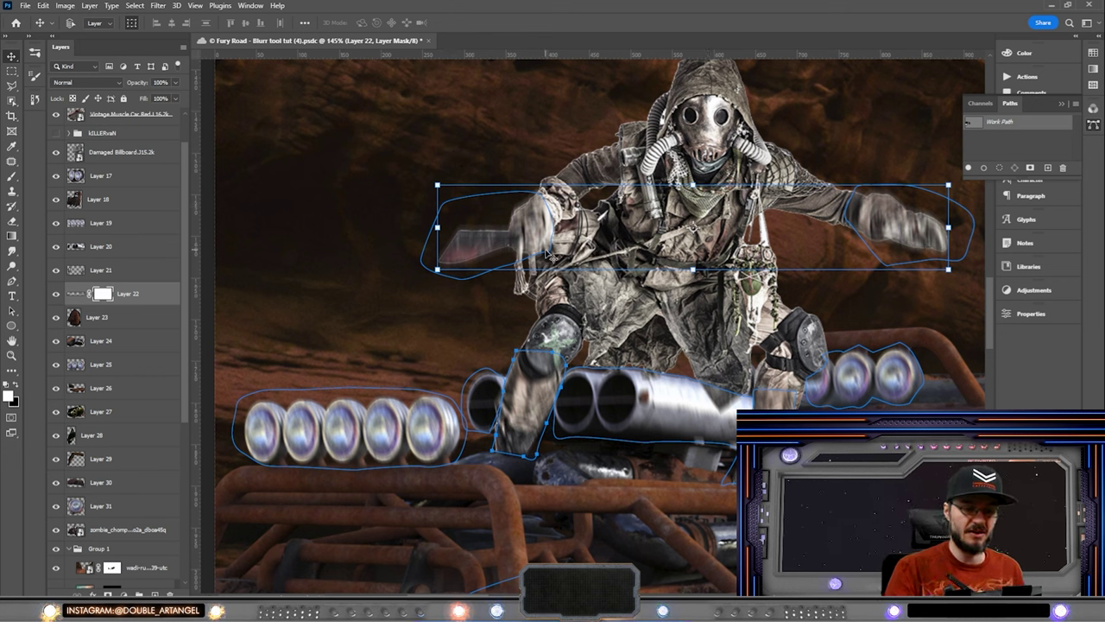
key(b)
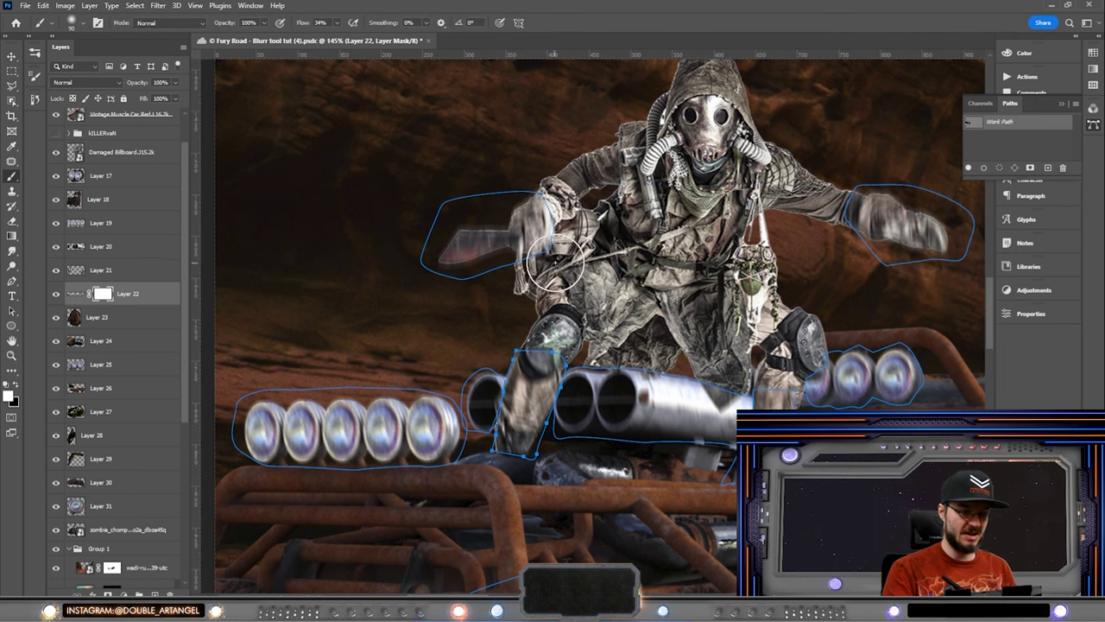
key(x)
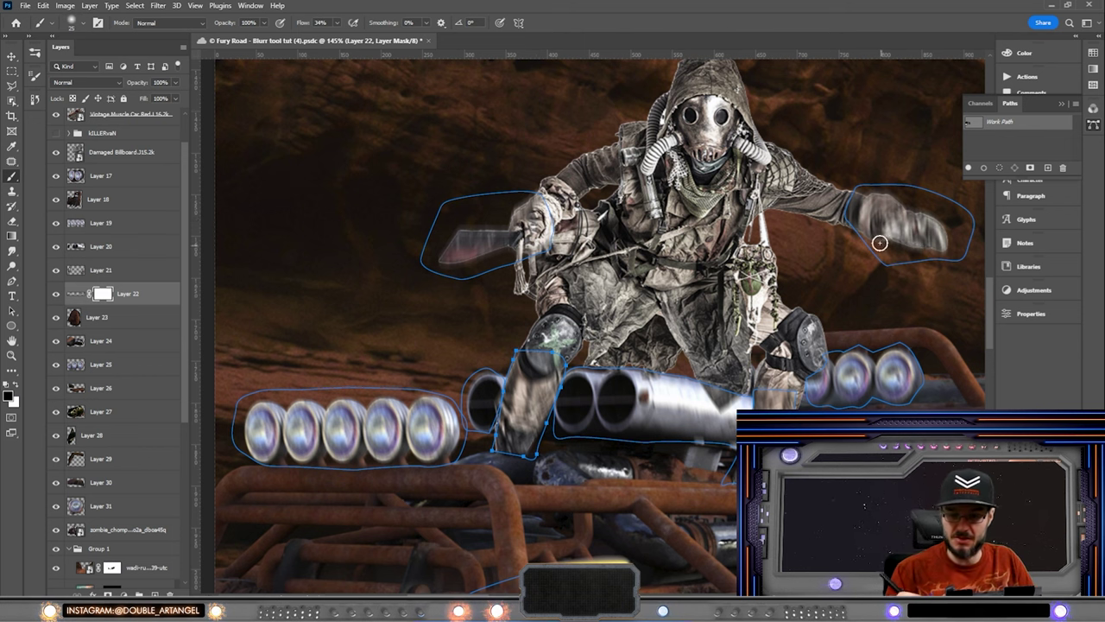
mouse_move(884, 224)
mouse_down()
mouse_move(930, 234)
mouse_move(864, 219)
mouse_up()
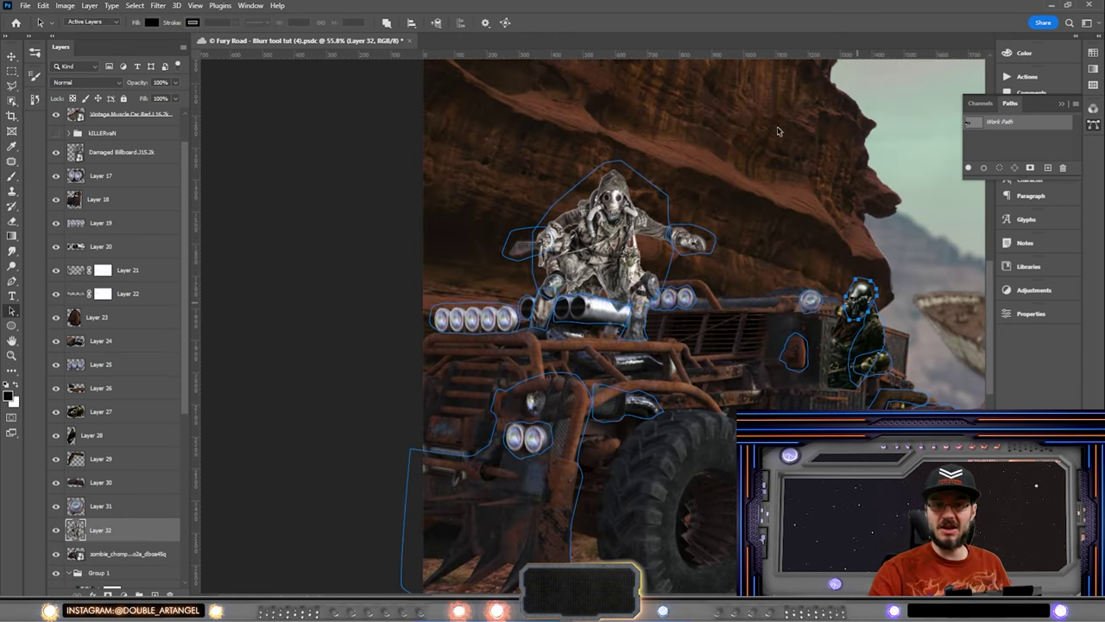
Apply a Motion Blur with an angle of -82° and a distance of 7 px to the buggy parts on Layer 26.
scroll(803, 386, down, 2)
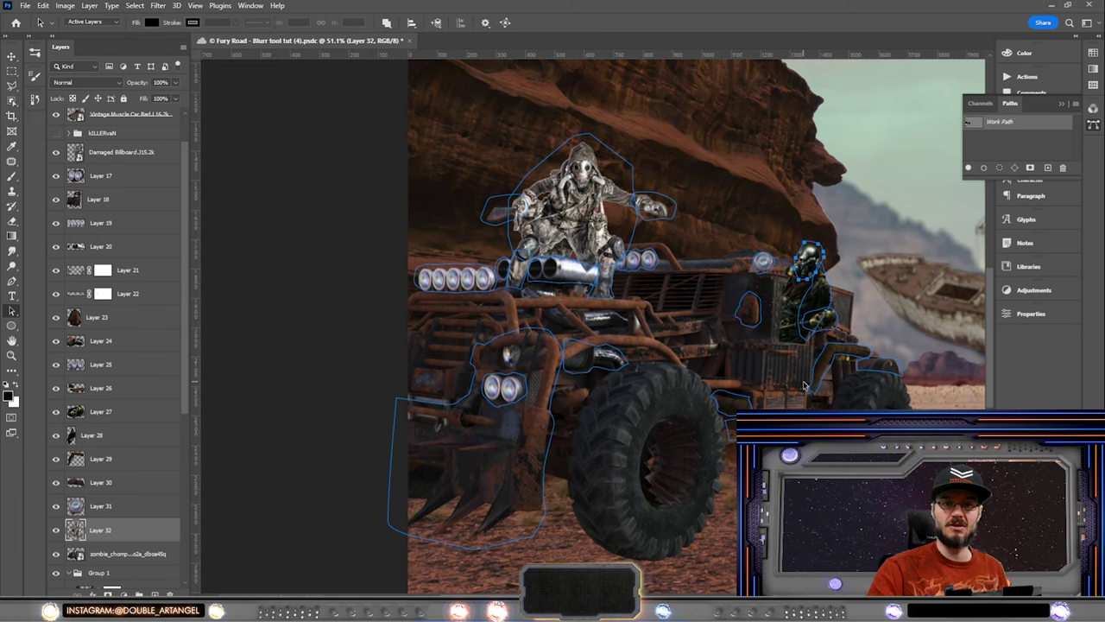
scroll(739, 216, up, 2)
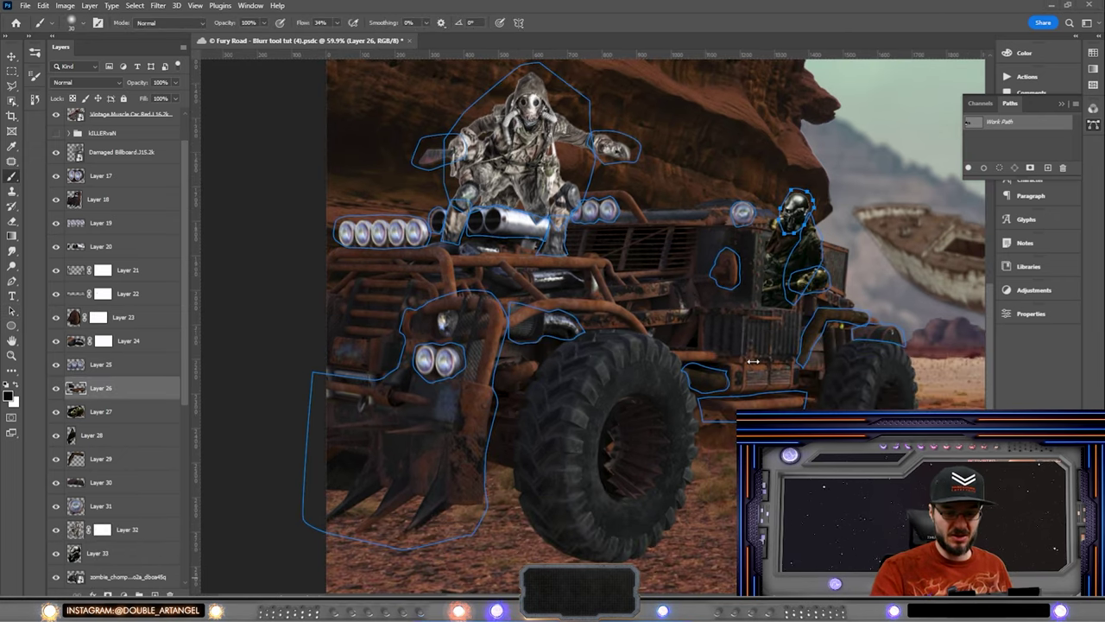
scroll(800, 359, up, 5)
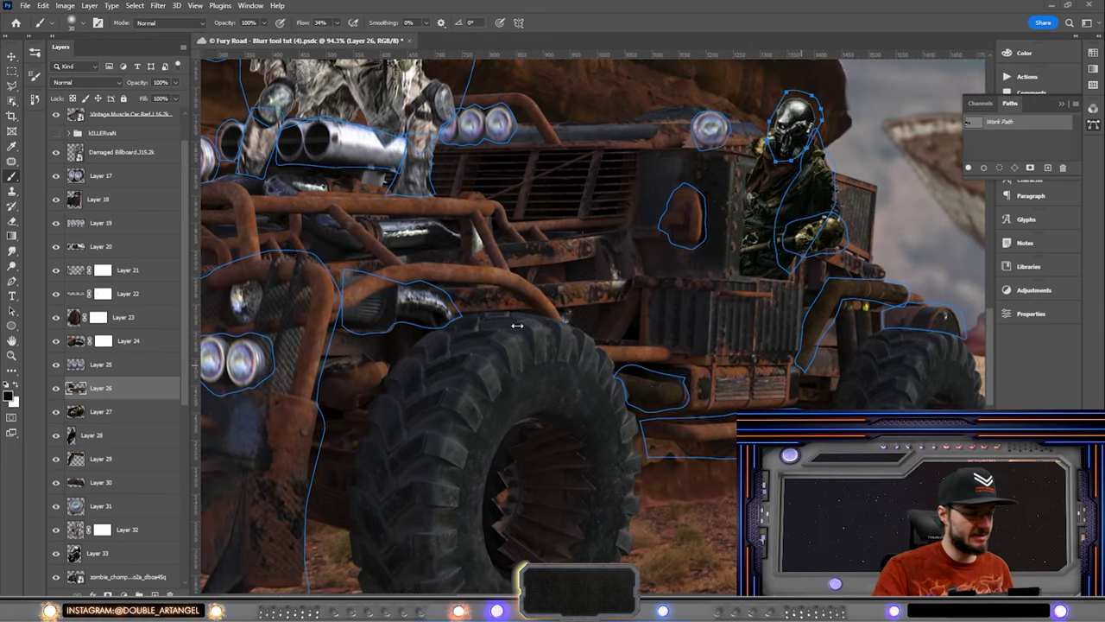
click(158, 5)
mouse_move(259, 160)
click(337, 230)
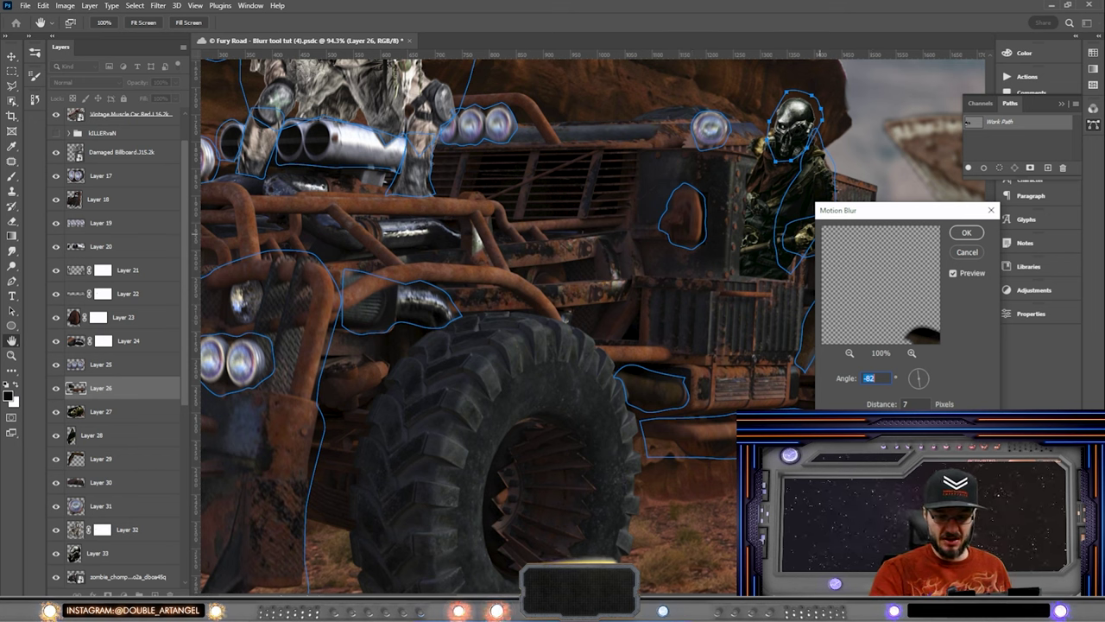
drag(880, 403, 871, 403)
key(Tab)
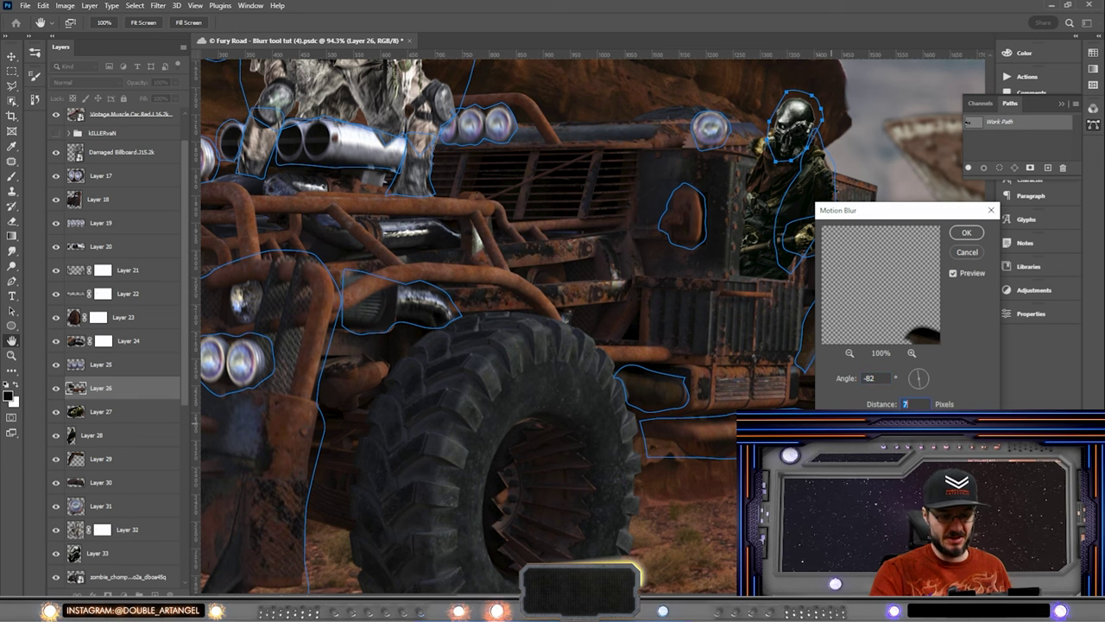
click(966, 232)
Add a layer mask to Layer 26 and save the document.
click(109, 595)
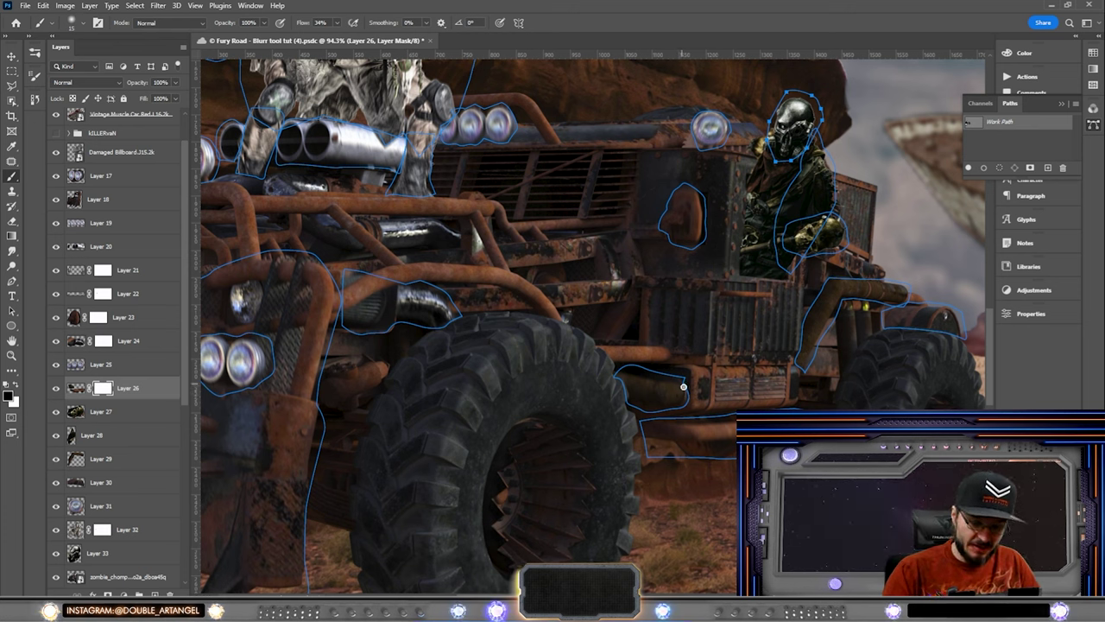
key(ctrl+s)
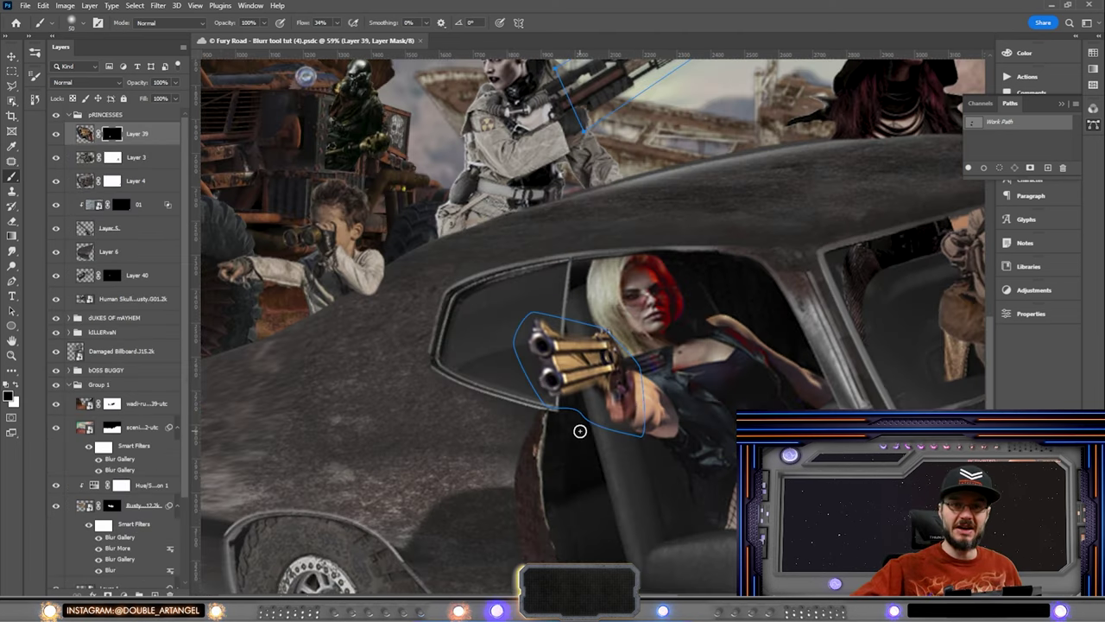
scroll(725, 399, down, 5)
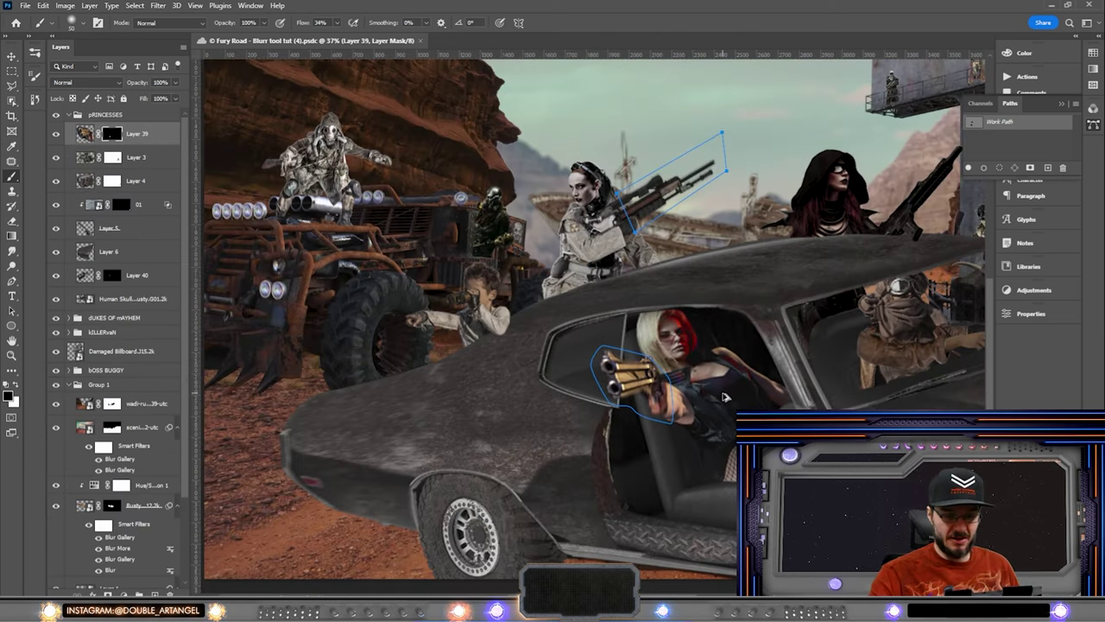
scroll(725, 399, right, 3)
scroll(800, 243, up, 1)
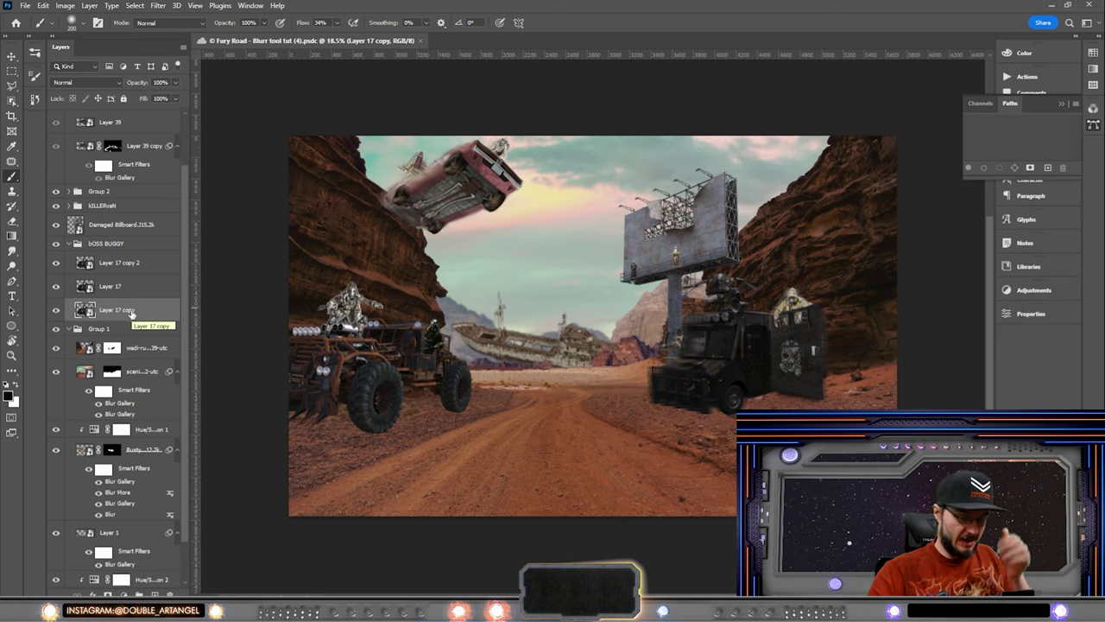
Start a Path Blur on Layer 17 copy with Centered Blur and Edit Blur Shapes turned off.
click(158, 5)
mouse_move(259, 174)
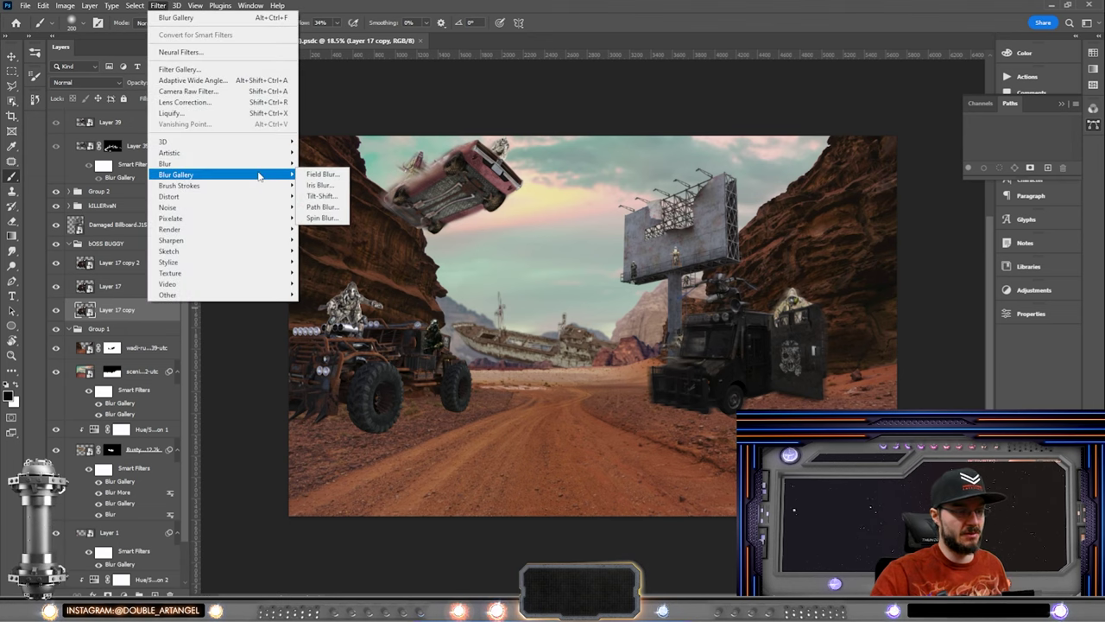
click(323, 206)
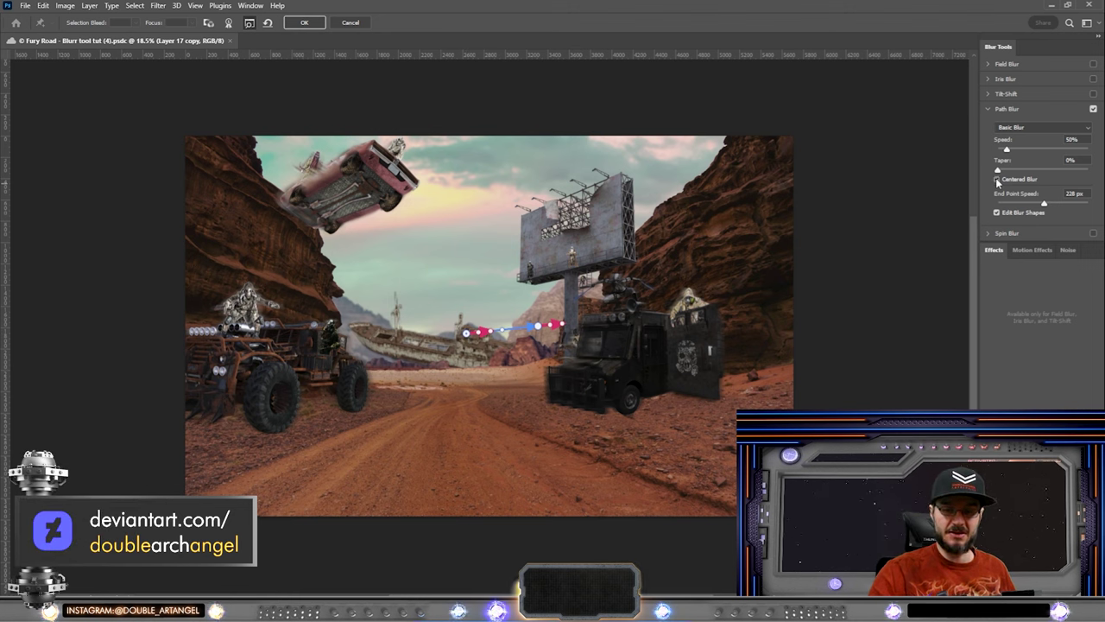
click(998, 182)
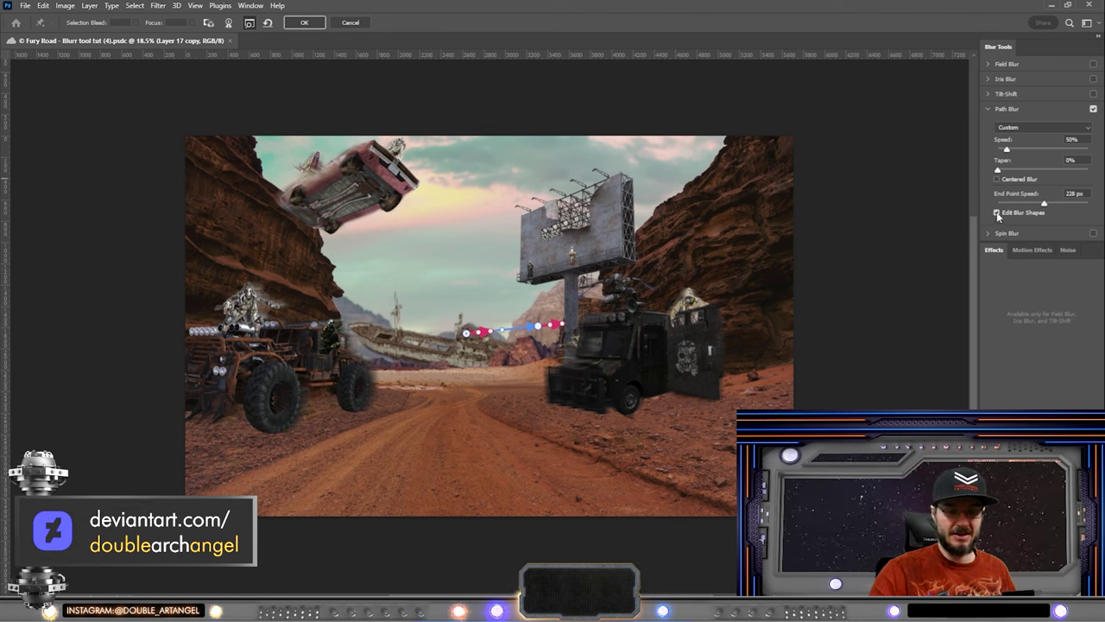
click(998, 213)
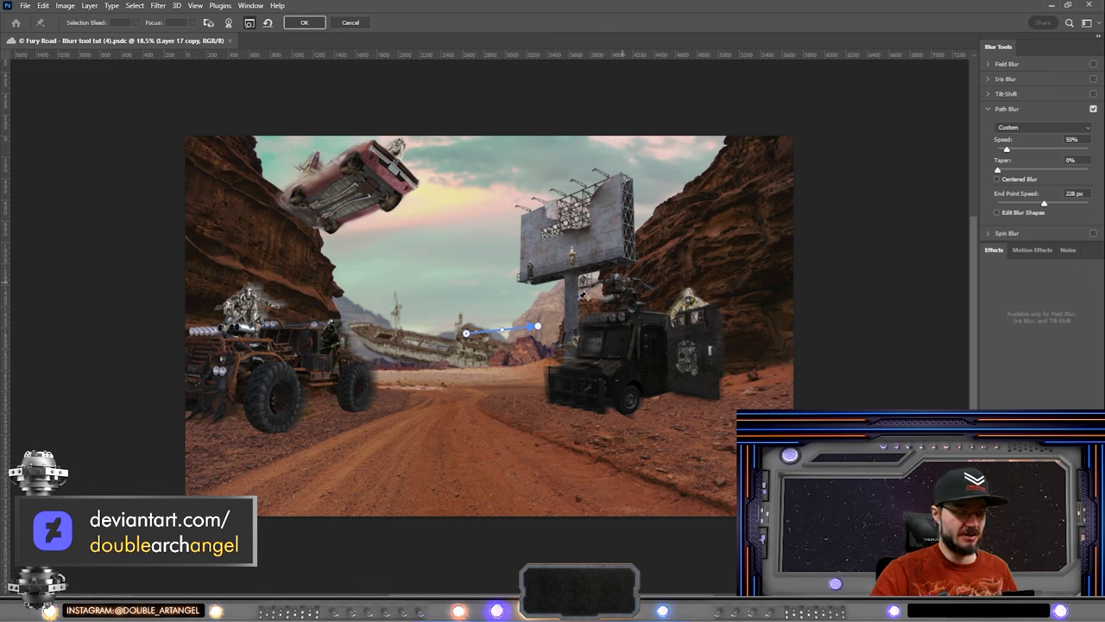
Place the blur path from the buggy's front wheel past its rear wheel to the start of the road.
drag(467, 332, 238, 375)
drag(523, 326, 430, 373)
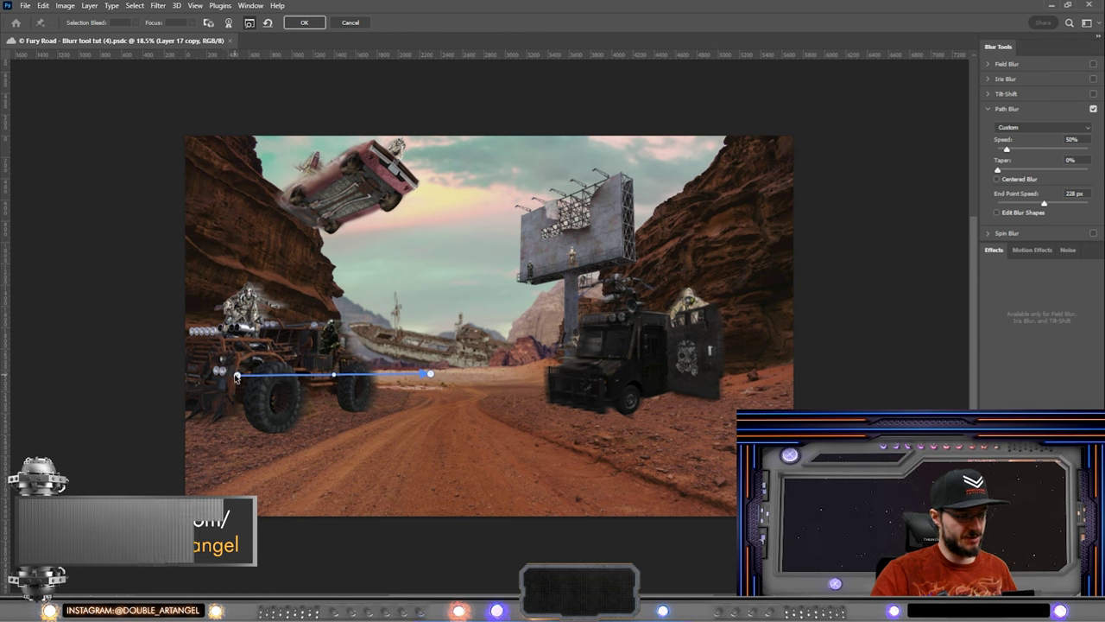
drag(236, 376, 229, 397)
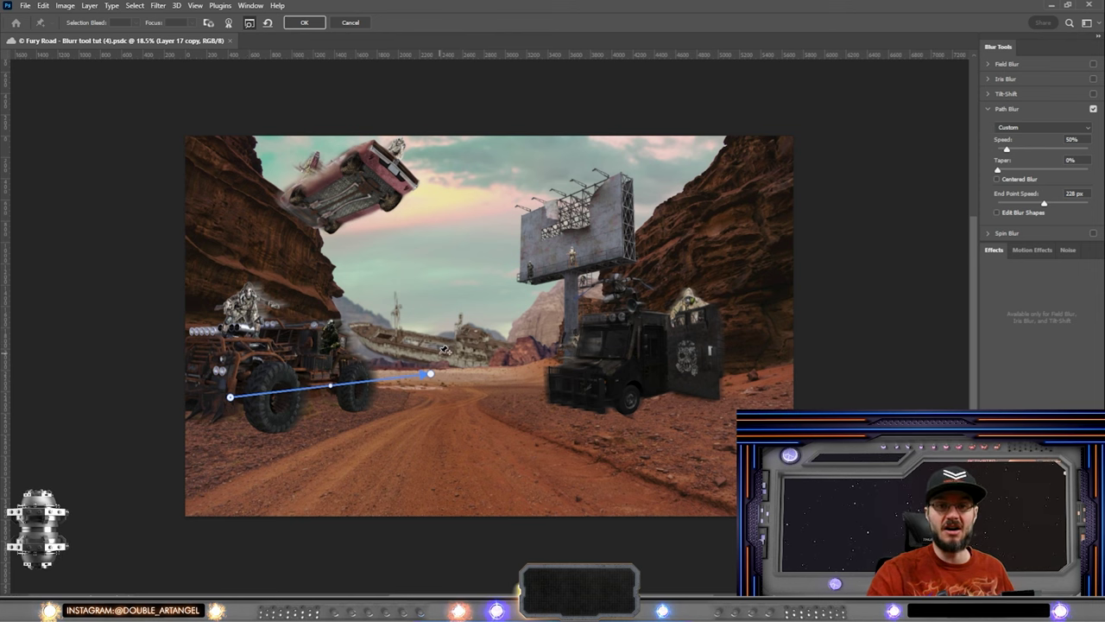
Add an upper and a middle blur path along the buggy and adjust all three to converge behind it.
click(226, 315)
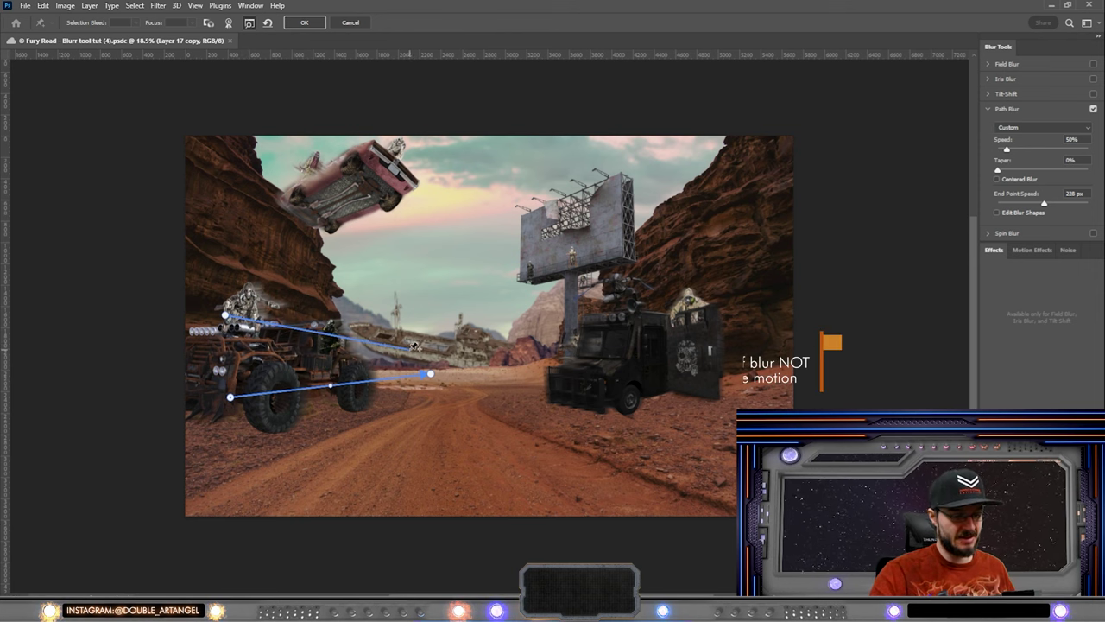
click(425, 348)
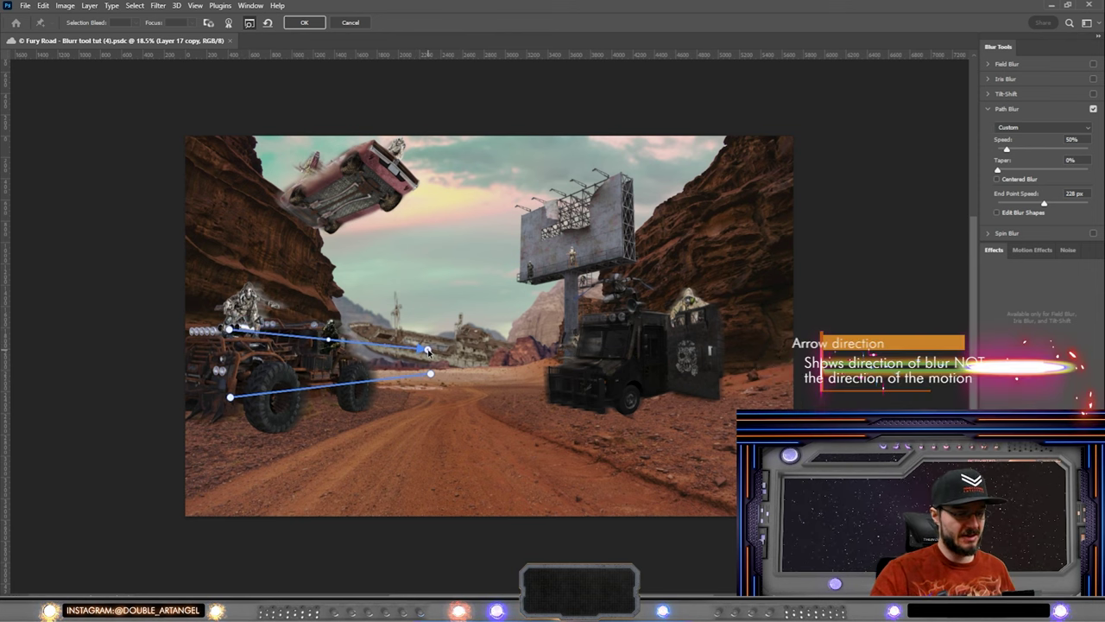
click(230, 369)
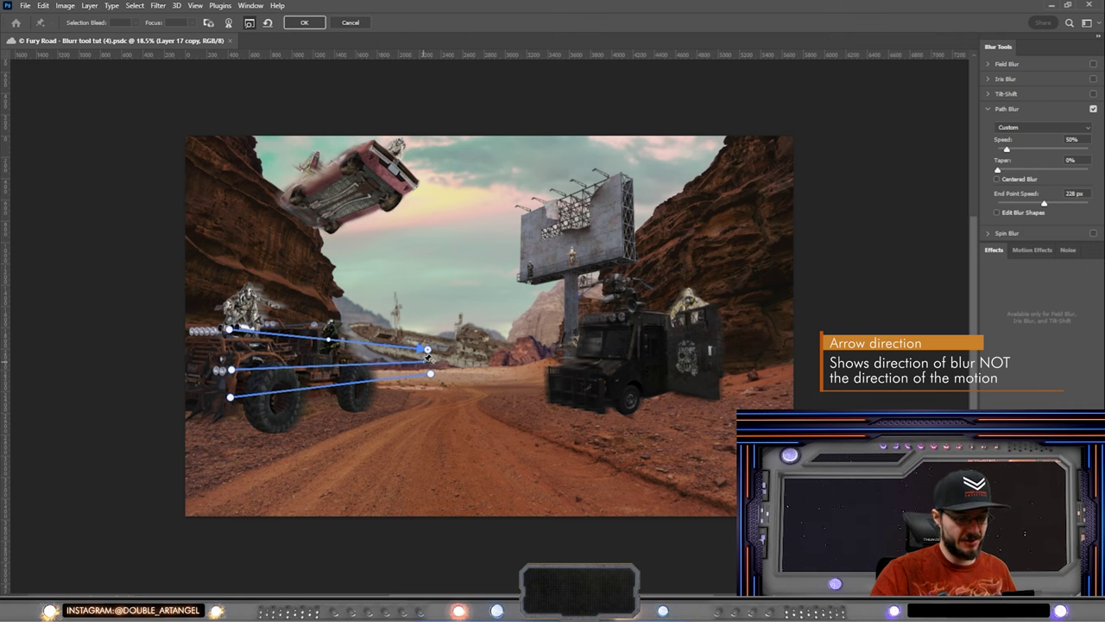
drag(229, 398, 233, 419)
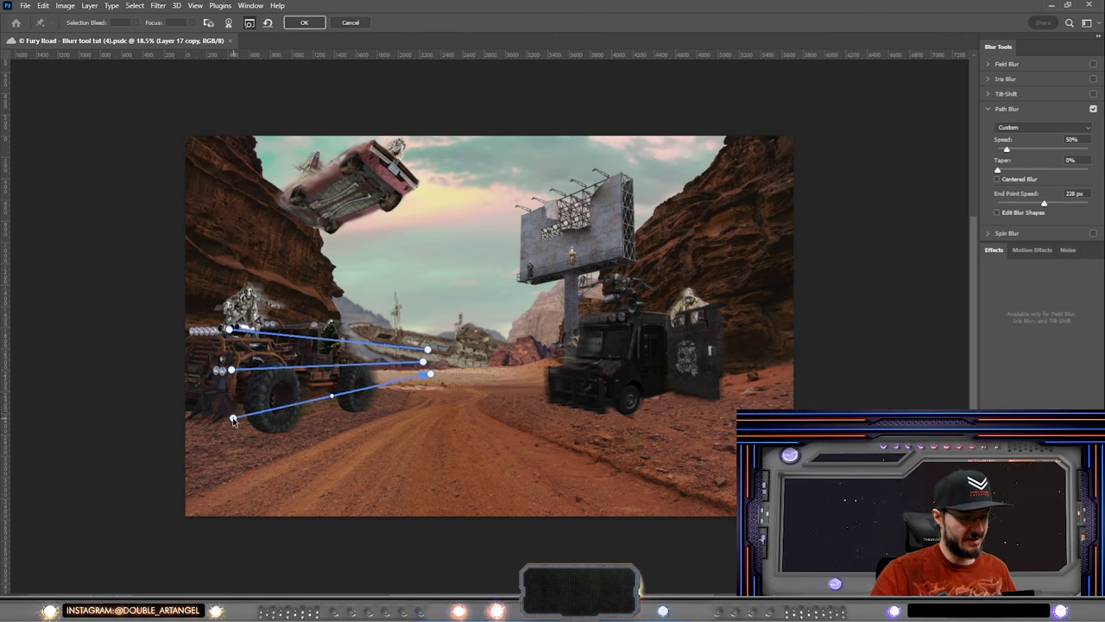
mouse_move(429, 374)
mouse_down()
mouse_move(424, 386)
mouse_move(431, 360)
mouse_up()
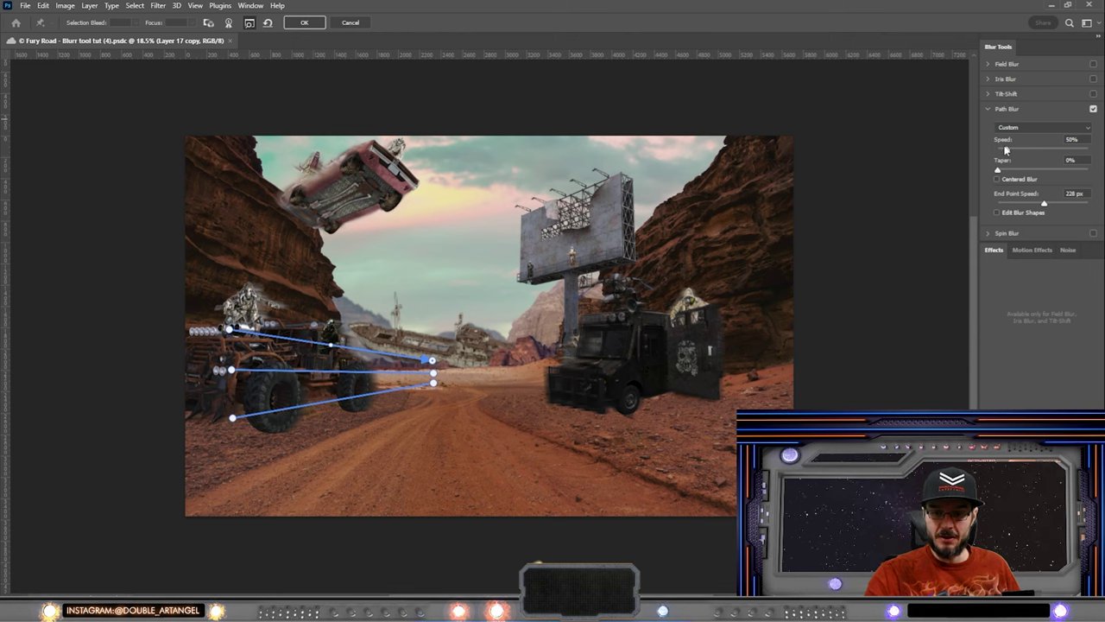
Set the Path Blur speed to 75% and, with Edit Blur Shapes on, extend the upper path's end point speed to 477 px.
drag(1008, 152, 1011, 154)
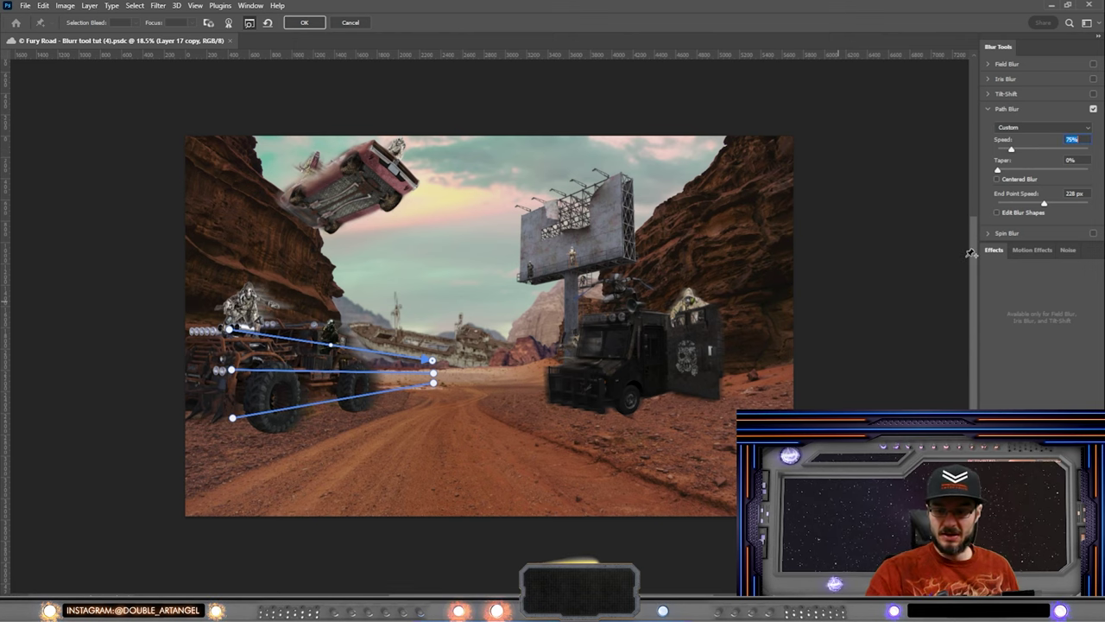
click(997, 212)
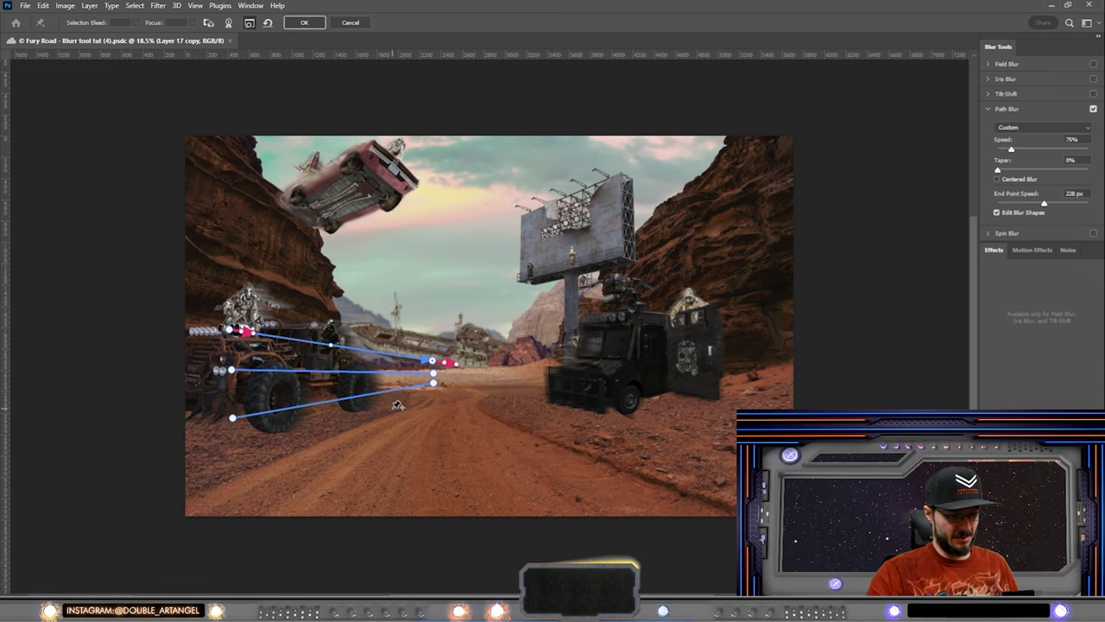
drag(458, 366, 485, 372)
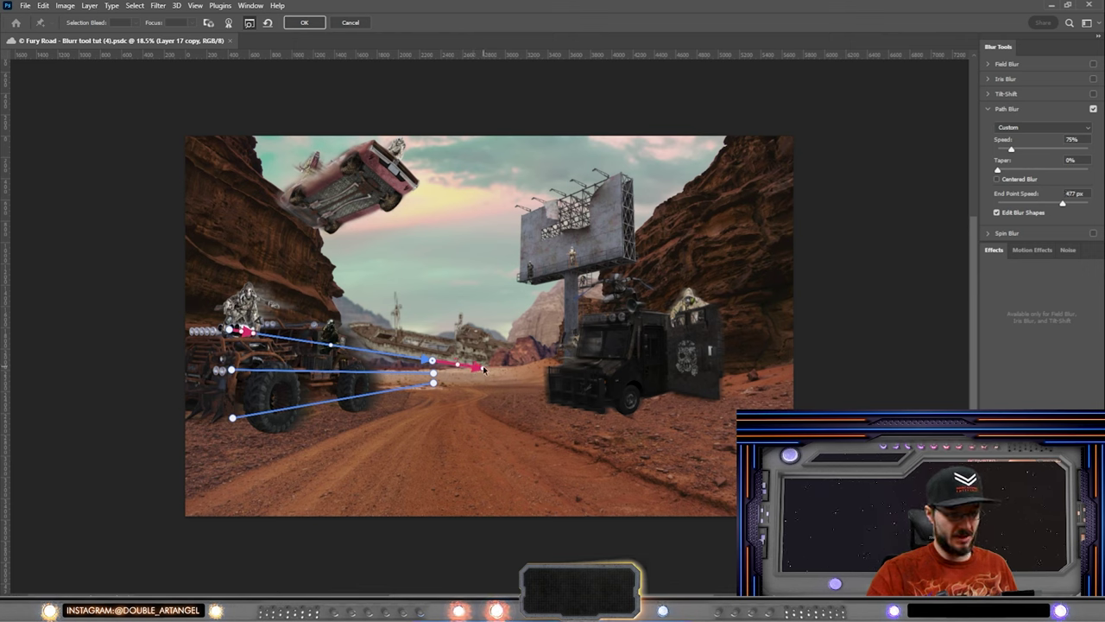
Reposition the upper path's start point and adjust the blur shapes of the middle path.
click(222, 331)
drag(221, 330, 246, 373)
click(231, 371)
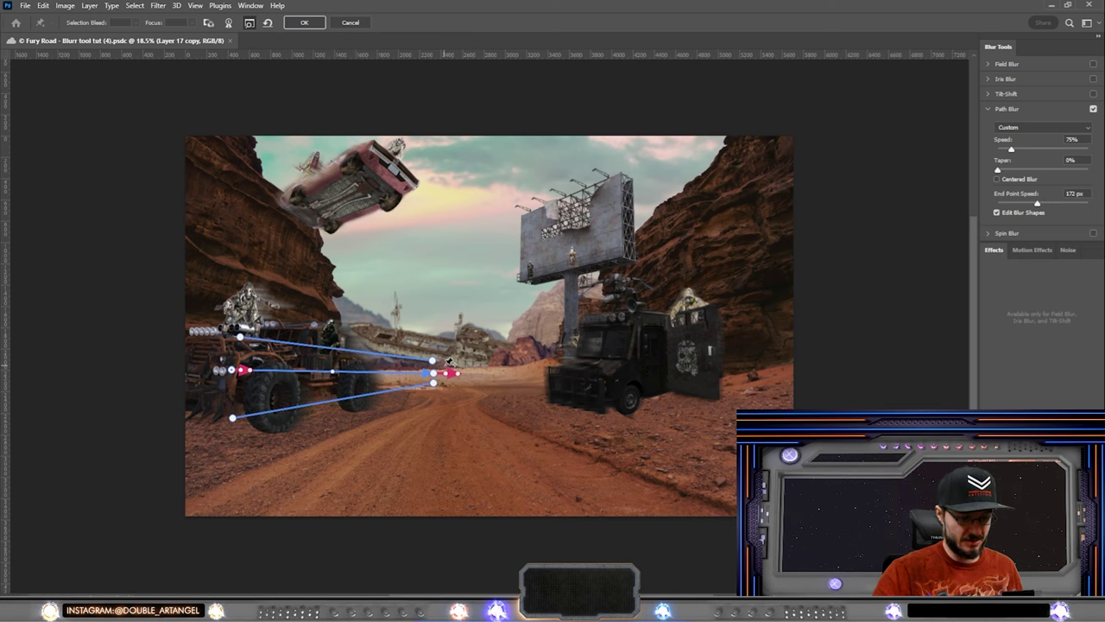
mouse_move(460, 377)
mouse_down()
mouse_move(475, 381)
mouse_move(466, 375)
mouse_up()
Set the lower path's start blur shape to an end point speed of 197 px and apply the Path Blur.
click(236, 420)
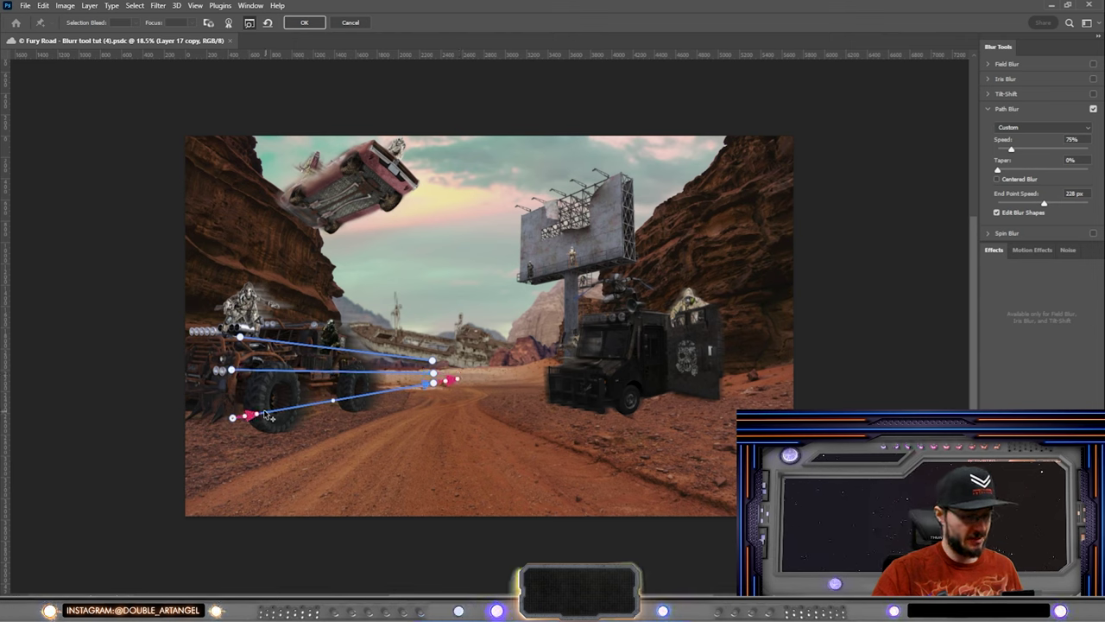
drag(450, 380, 442, 382)
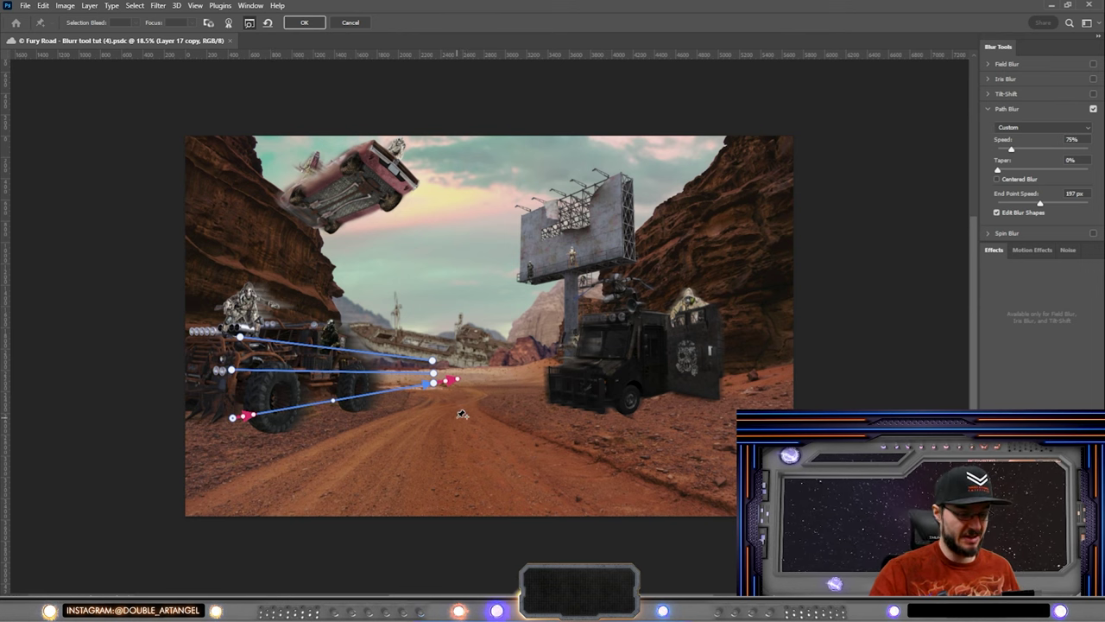
key(Return)
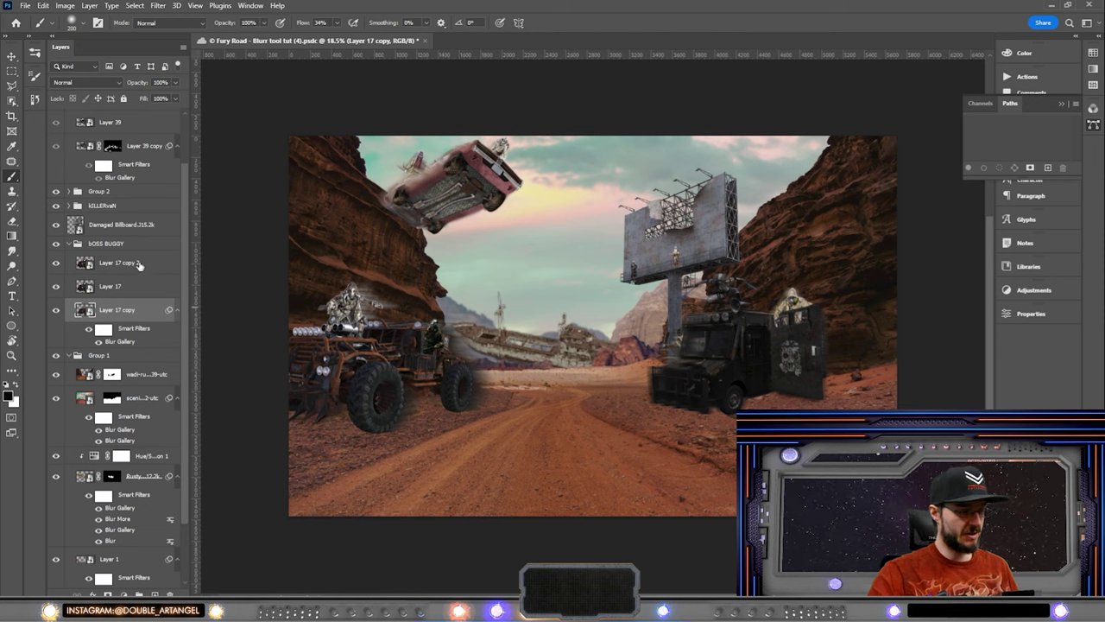
Start a Path Blur on Layer 17 copy 2 with Edit Blur Shapes turned off.
click(152, 273)
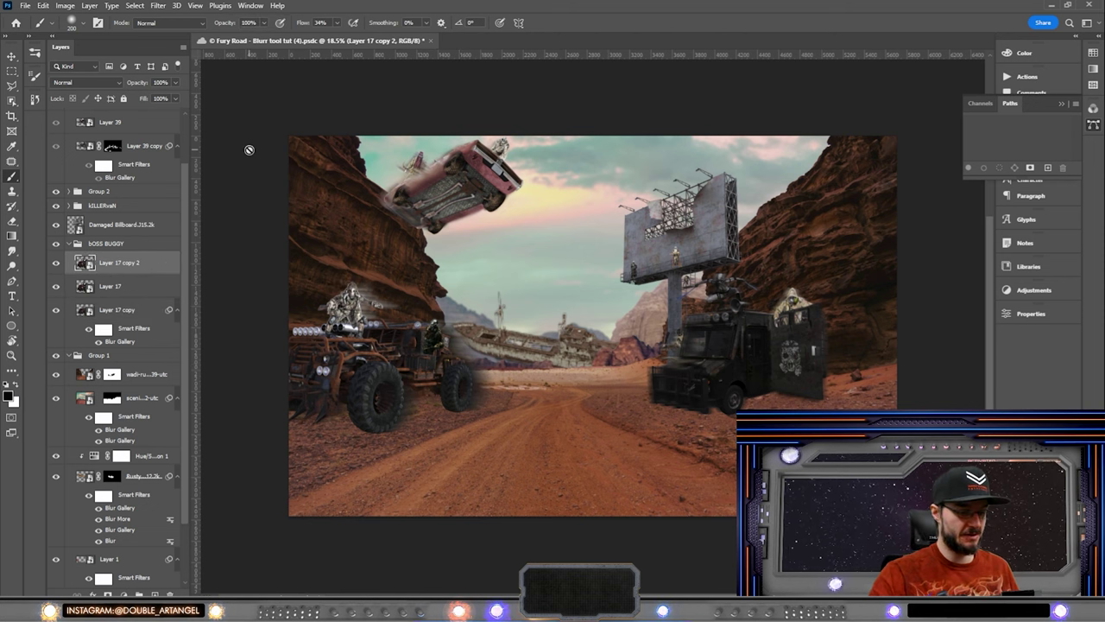
click(158, 5)
mouse_move(233, 177)
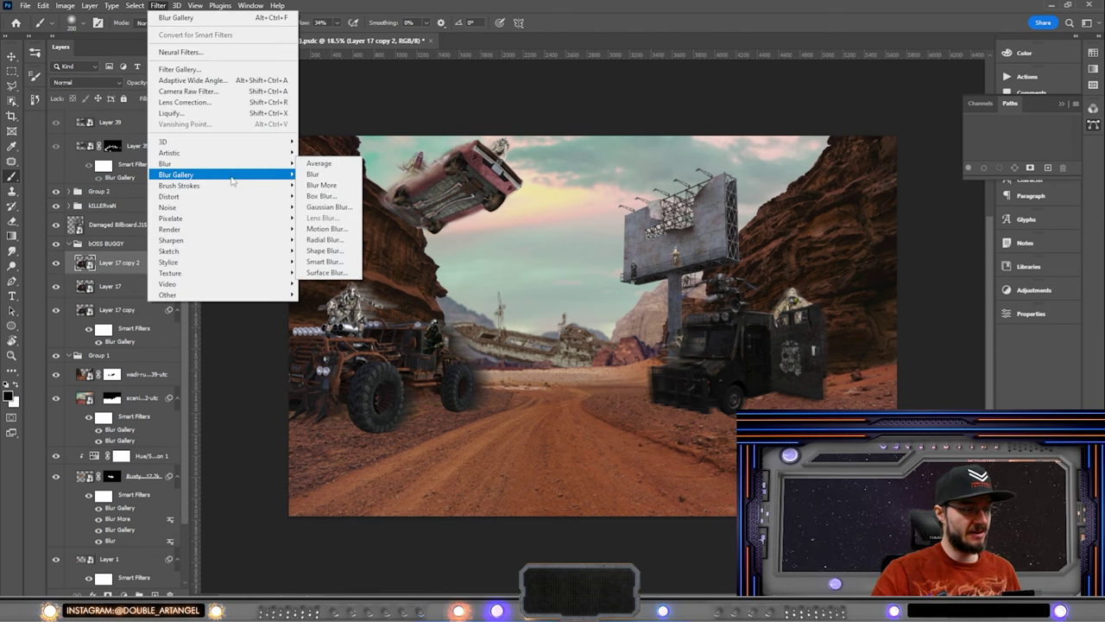
click(322, 207)
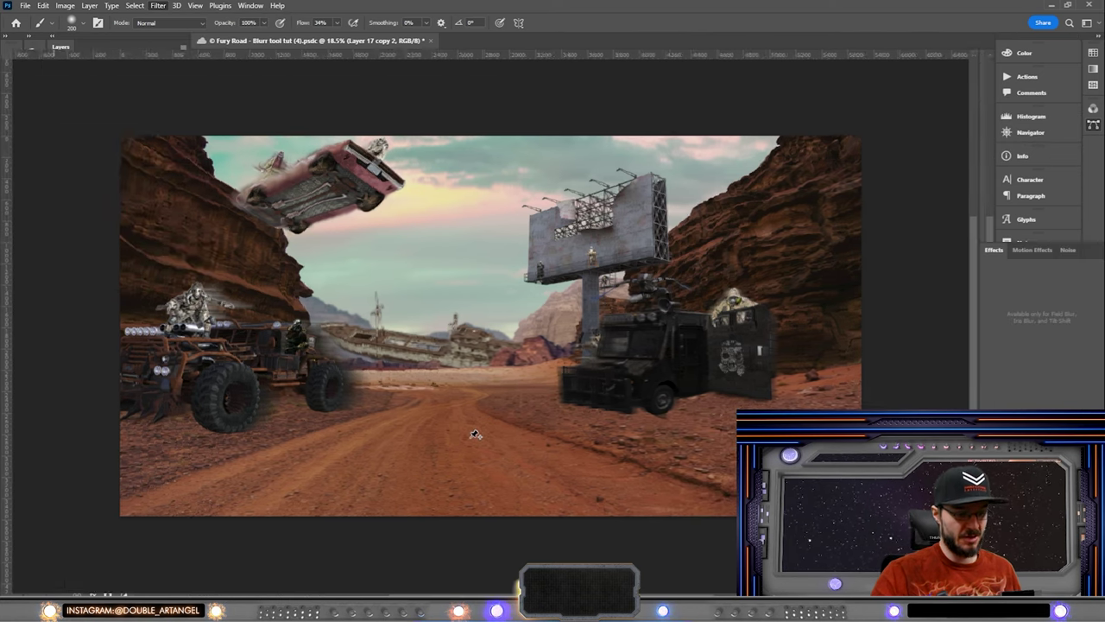
click(996, 213)
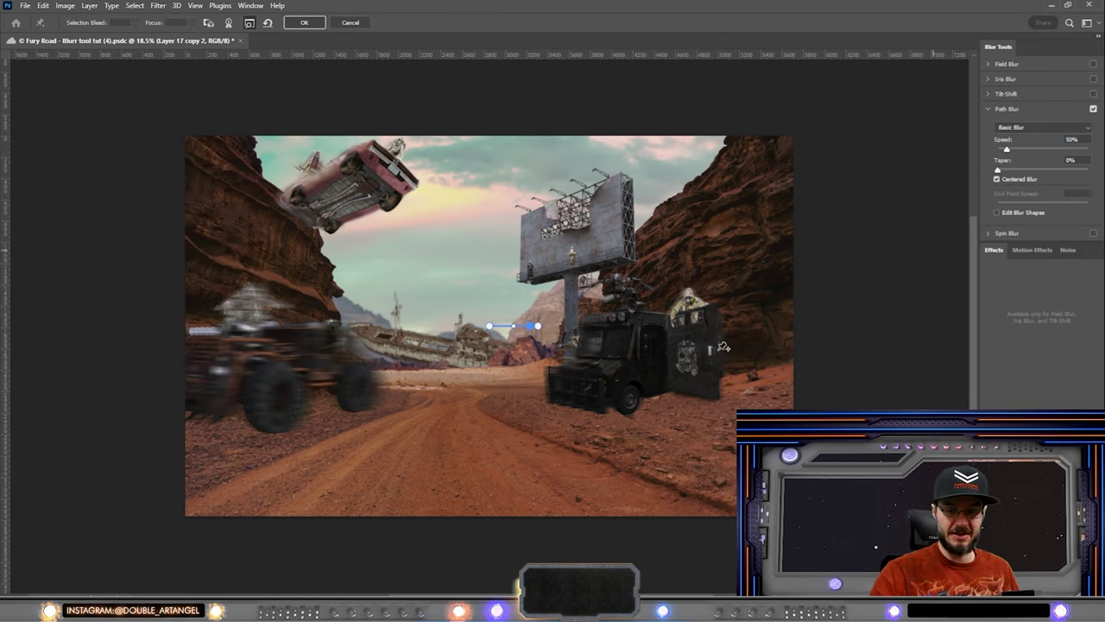
Lay a slightly bent blur path across the buggy's wheels towards the road and apply the Path Blur at 50% speed.
drag(489, 325, 252, 371)
drag(428, 367, 452, 378)
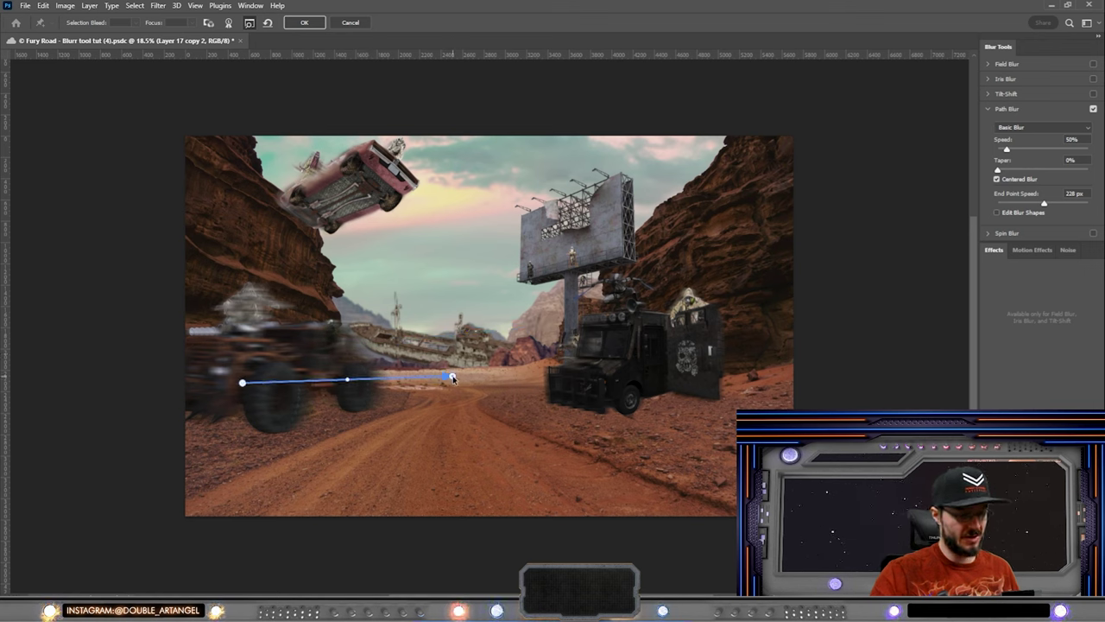
drag(347, 379, 382, 387)
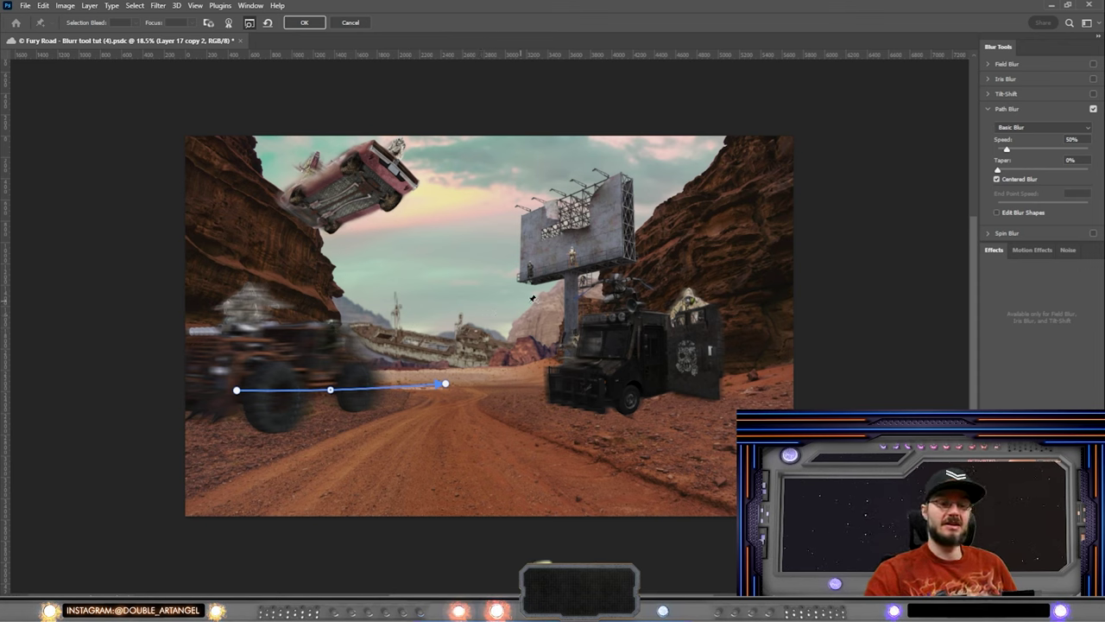
key(Return)
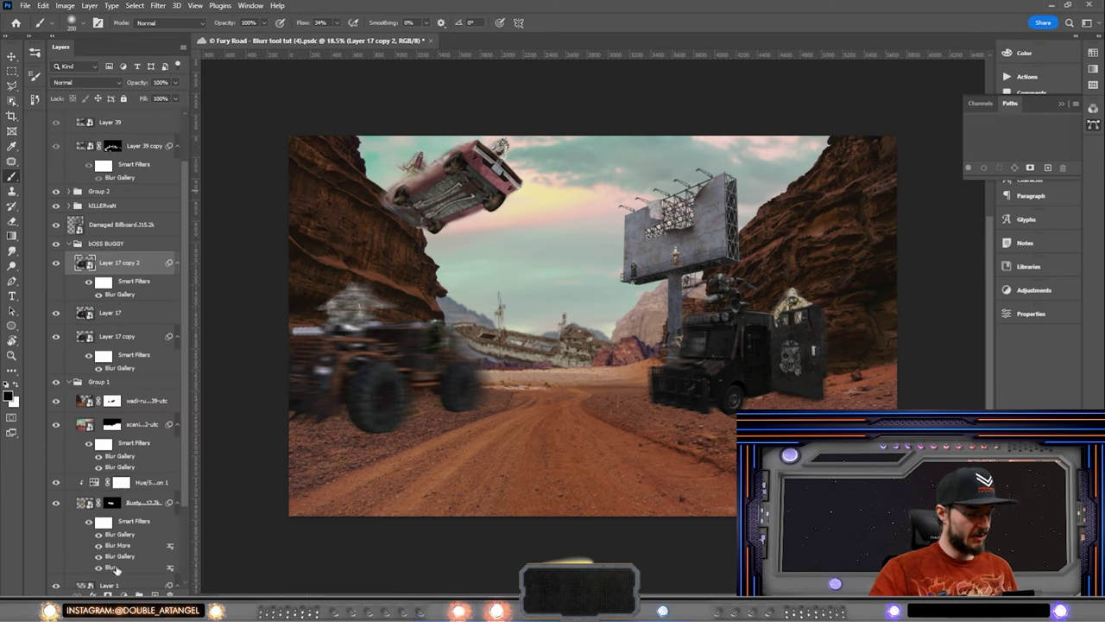
Add a black layer mask to Layer 17 copy 2 to hide the blurred buggy.
alt+click(107, 594)
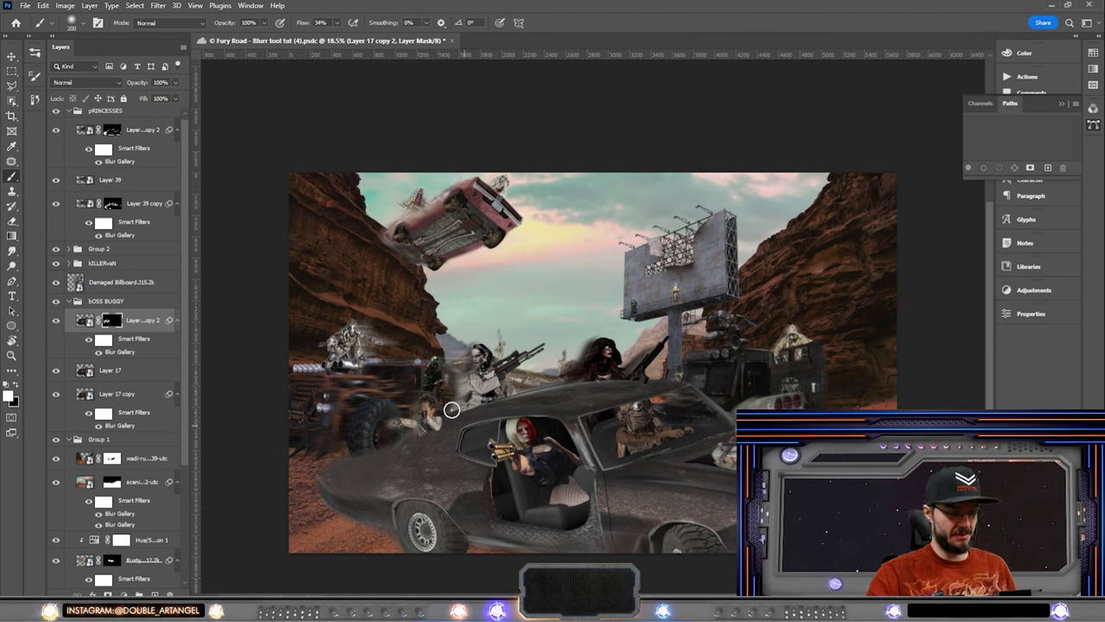
Collapse the bOSS BUGGY group and Group 1, and select Layer 39 in the pRINCESSES group.
click(69, 301)
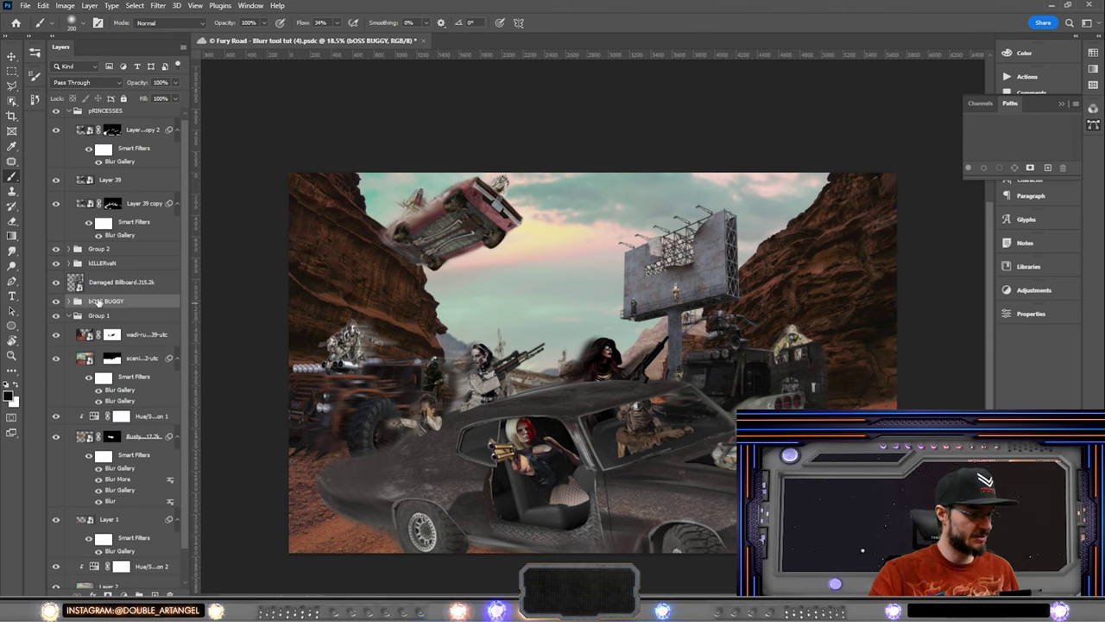
click(69, 316)
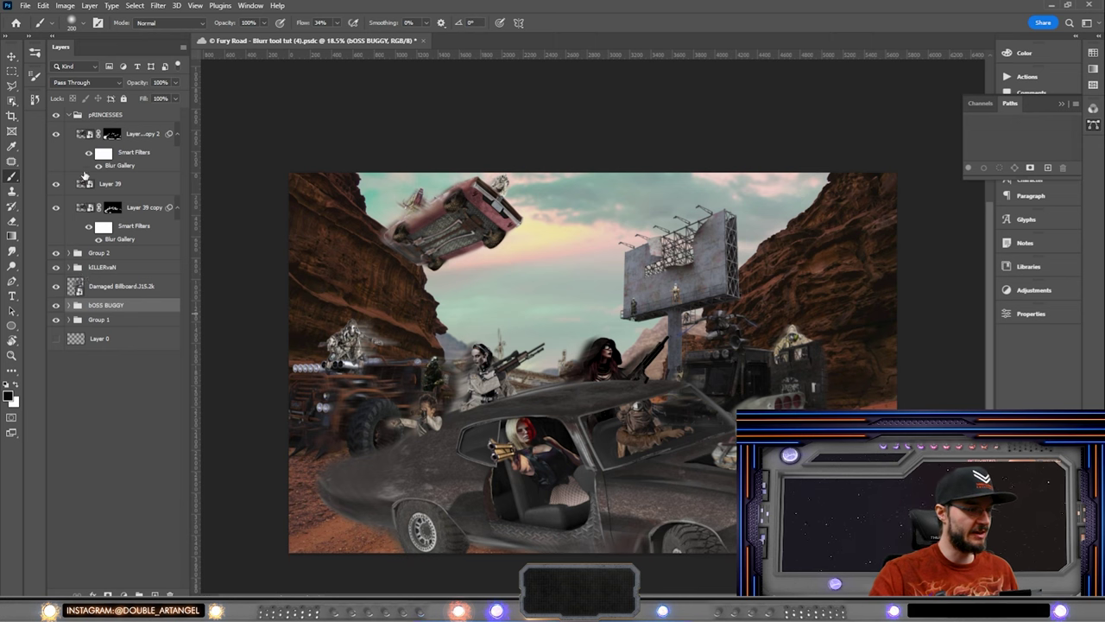
click(144, 186)
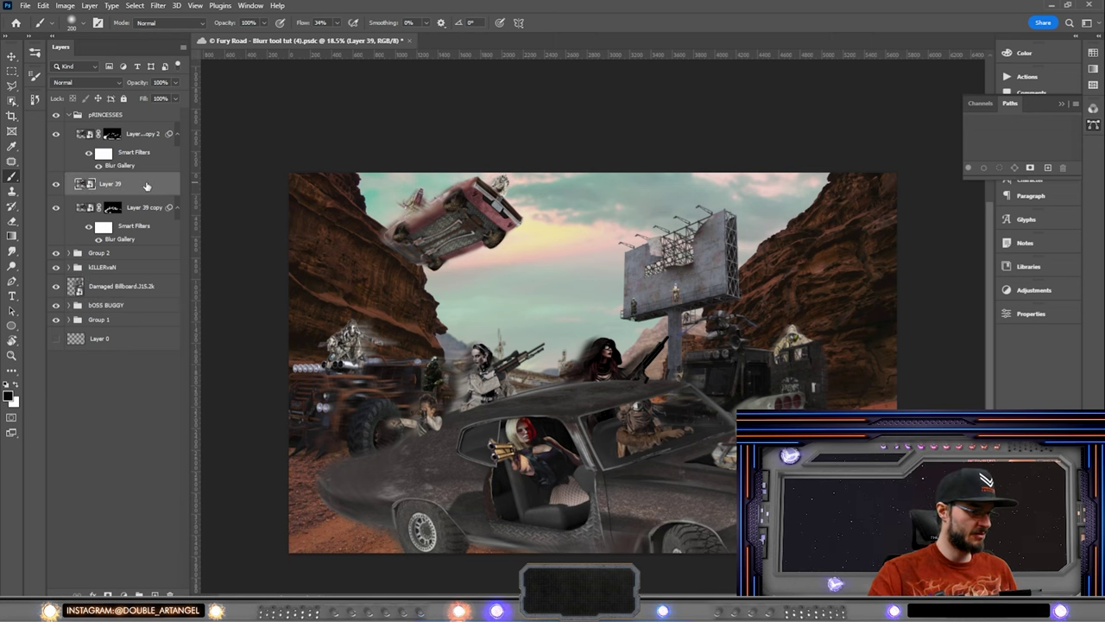
scroll(531, 518, up, 5)
scroll(438, 466, down, 3)
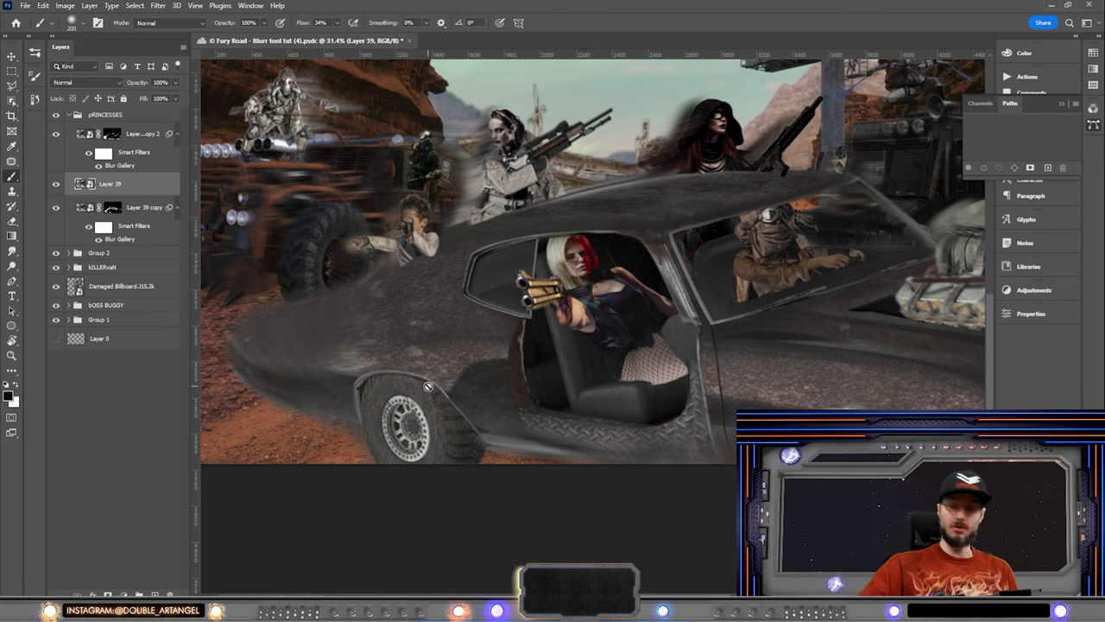
Outline the foreground car's rear wheel with the Pen tool and turn the path into a selection.
key(p)
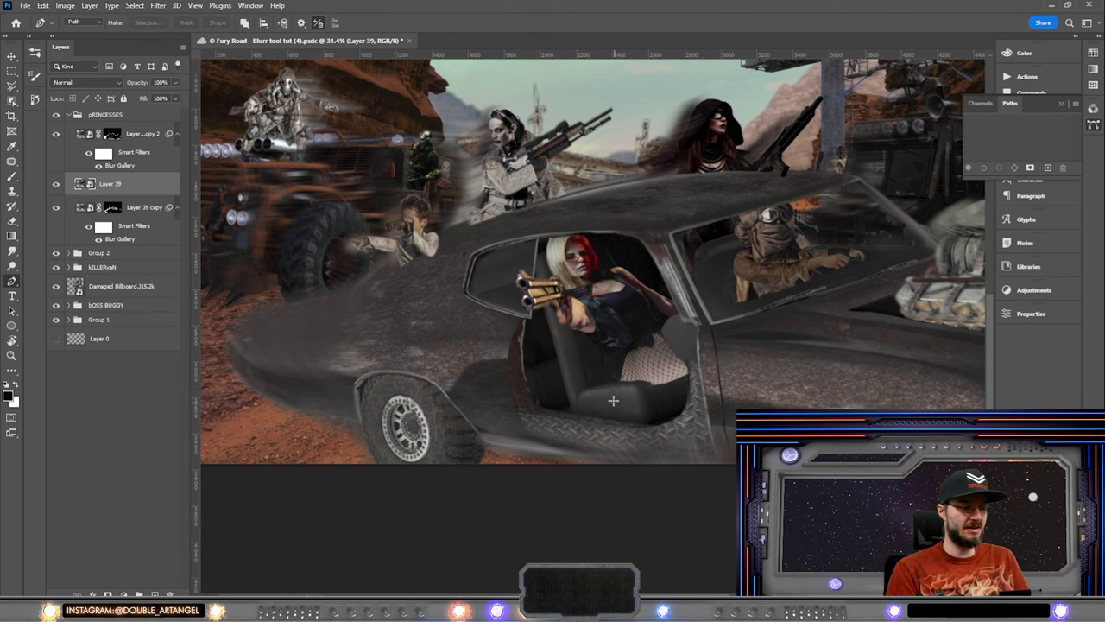
click(377, 373)
click(362, 386)
click(358, 417)
click(377, 467)
click(439, 493)
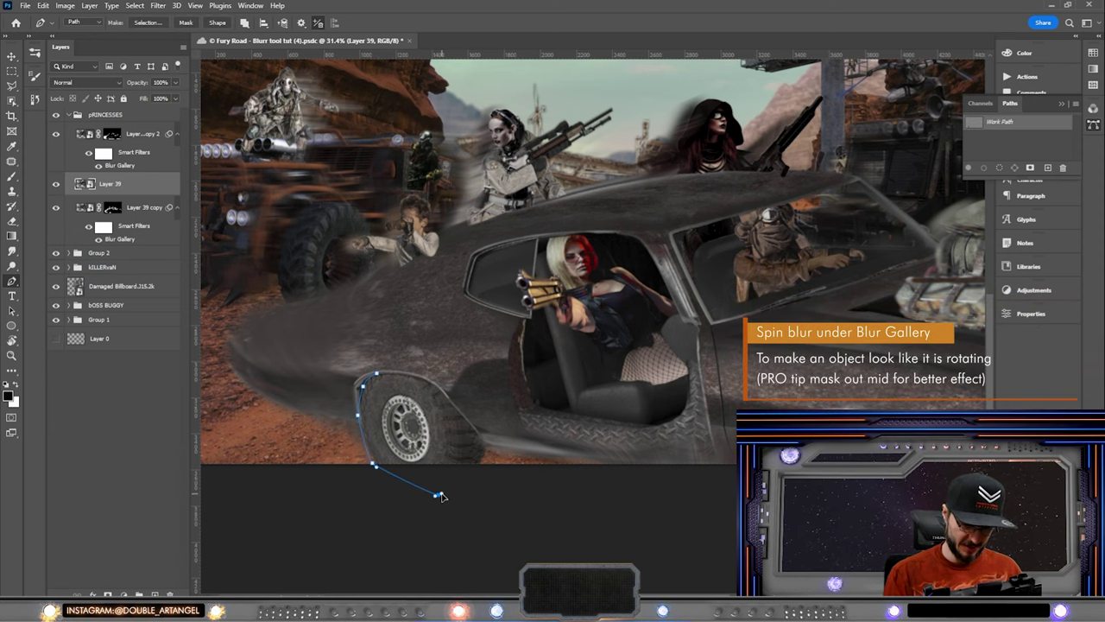
click(482, 470)
click(481, 442)
right_click(432, 426)
click(487, 191)
key(Return)
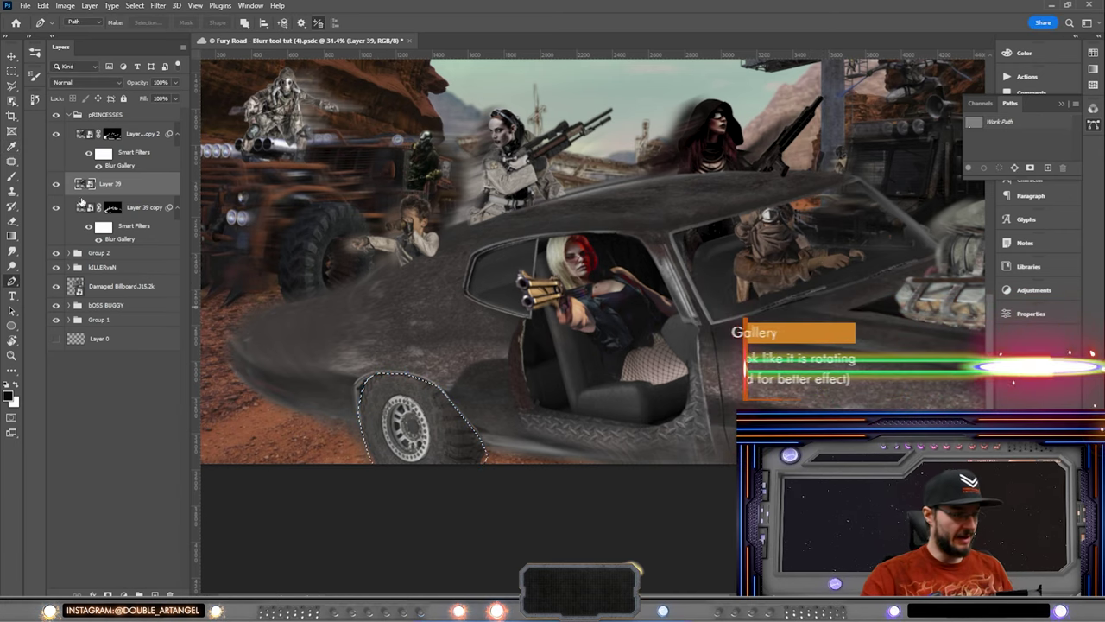
Copy the selected wheel to its own layer at the top of the pRINCESSES group and start a Spin Blur on it.
key(ctrl+j)
drag(129, 183, 128, 121)
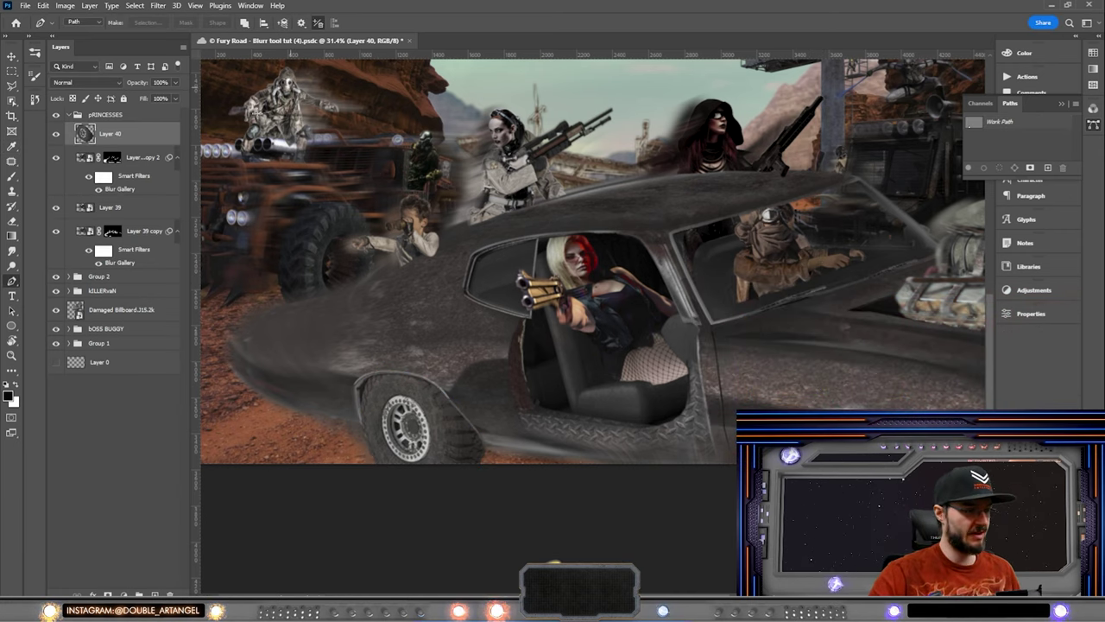
click(158, 5)
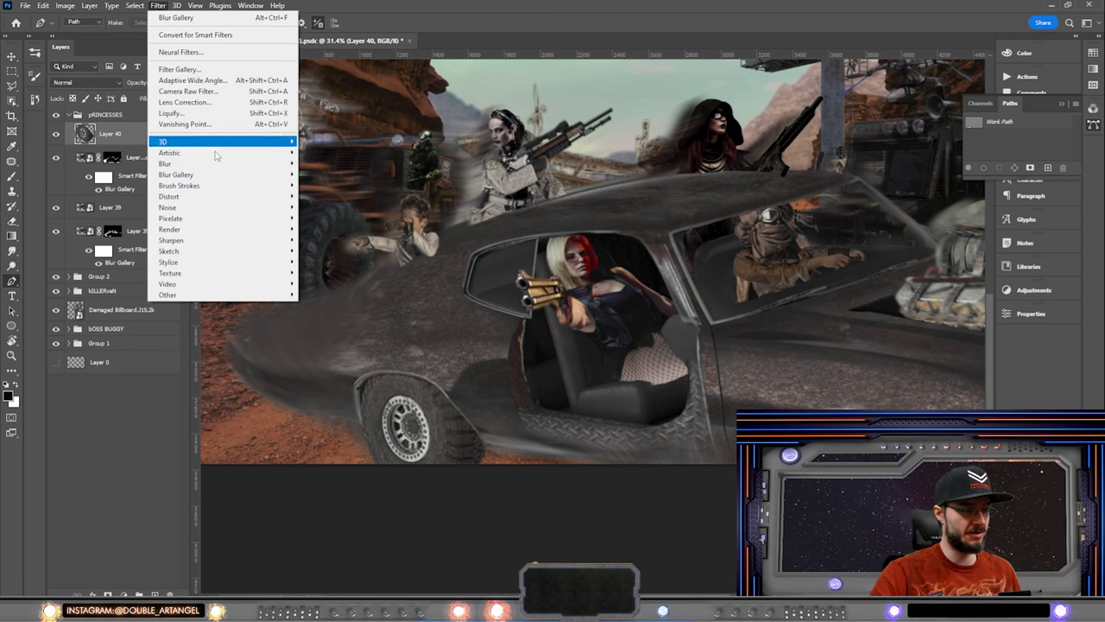
mouse_move(230, 174)
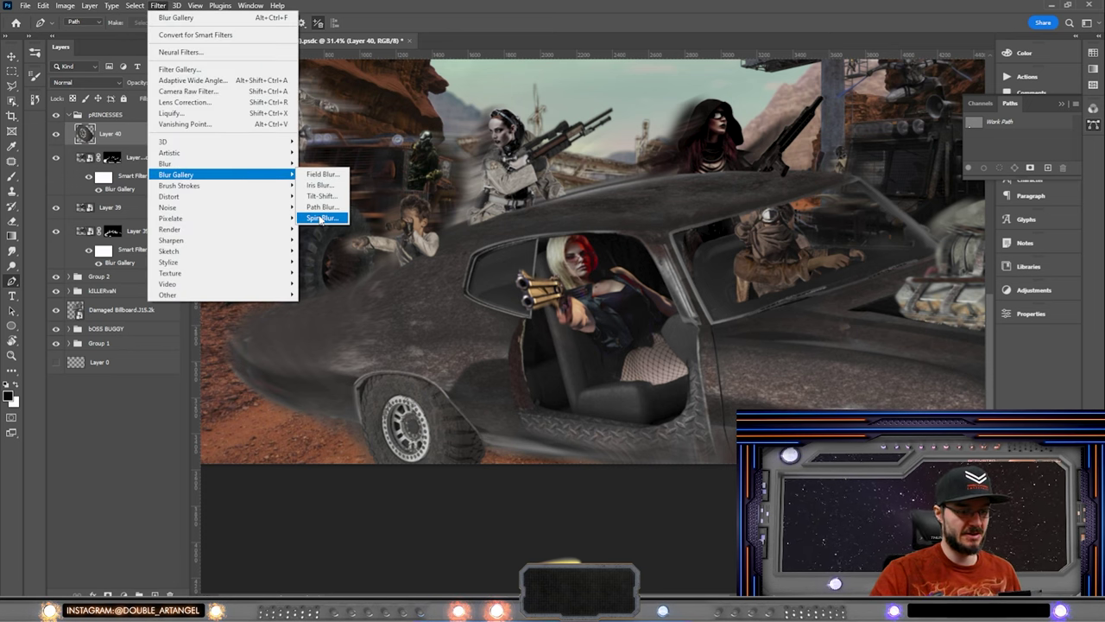
click(321, 216)
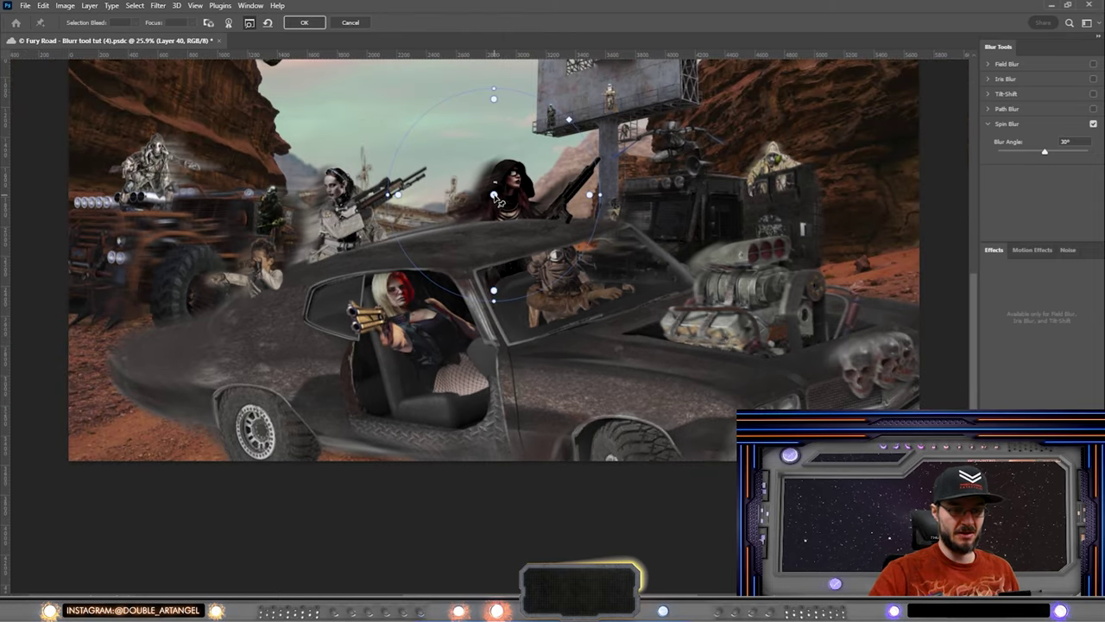
Move the spin blur onto the rear wheel's hub, set its angle to 15°, and shrink its ring around the tyre.
drag(498, 200, 265, 434)
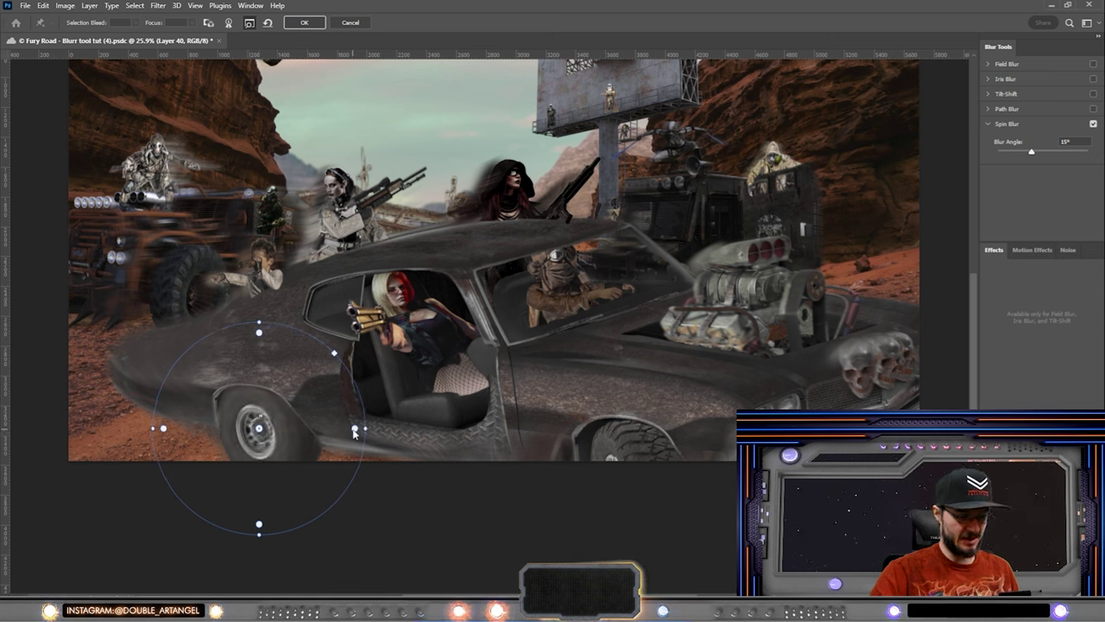
drag(365, 427, 318, 427)
drag(259, 524, 259, 490)
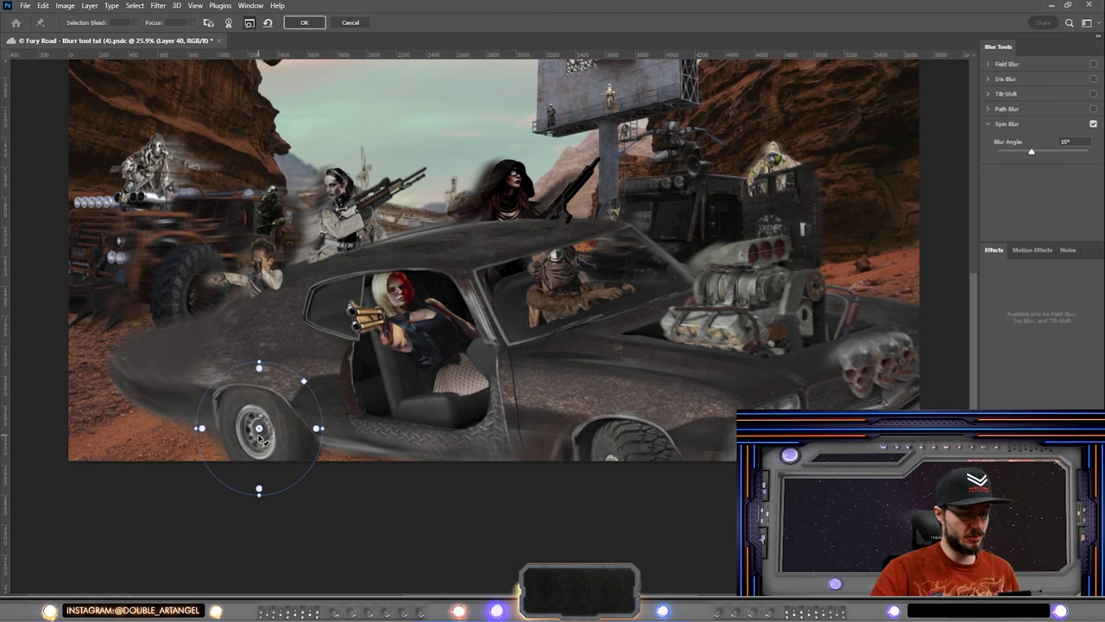
Tilt and recentre the spin blur ring on the wheel, set the blur angle to 7°, and apply it.
scroll(284, 421, down, 2)
drag(318, 410, 322, 416)
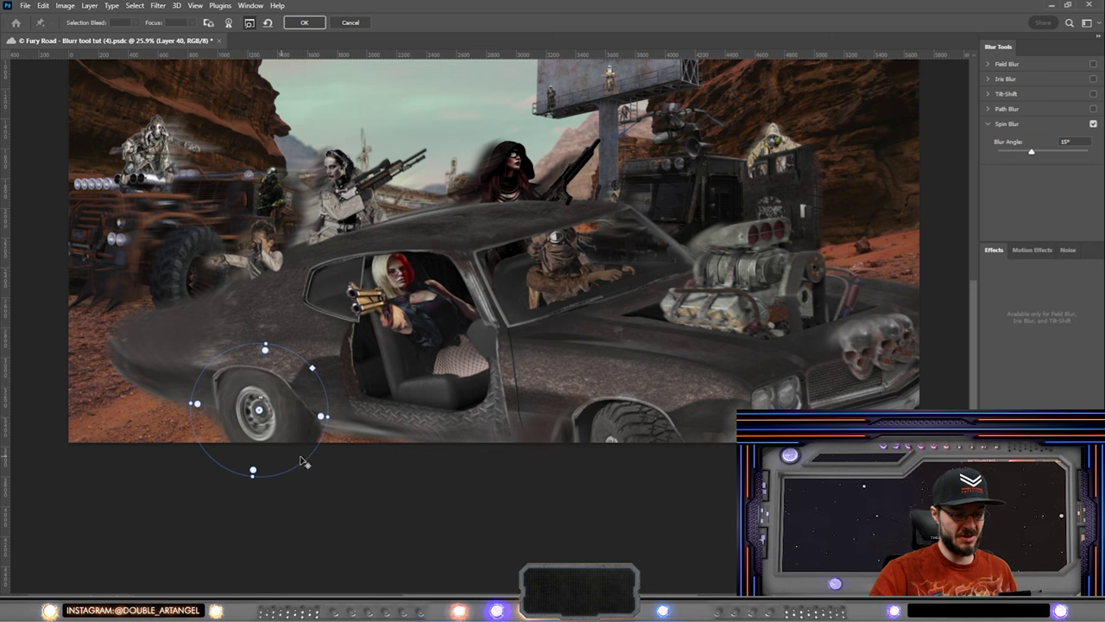
drag(258, 409, 259, 415)
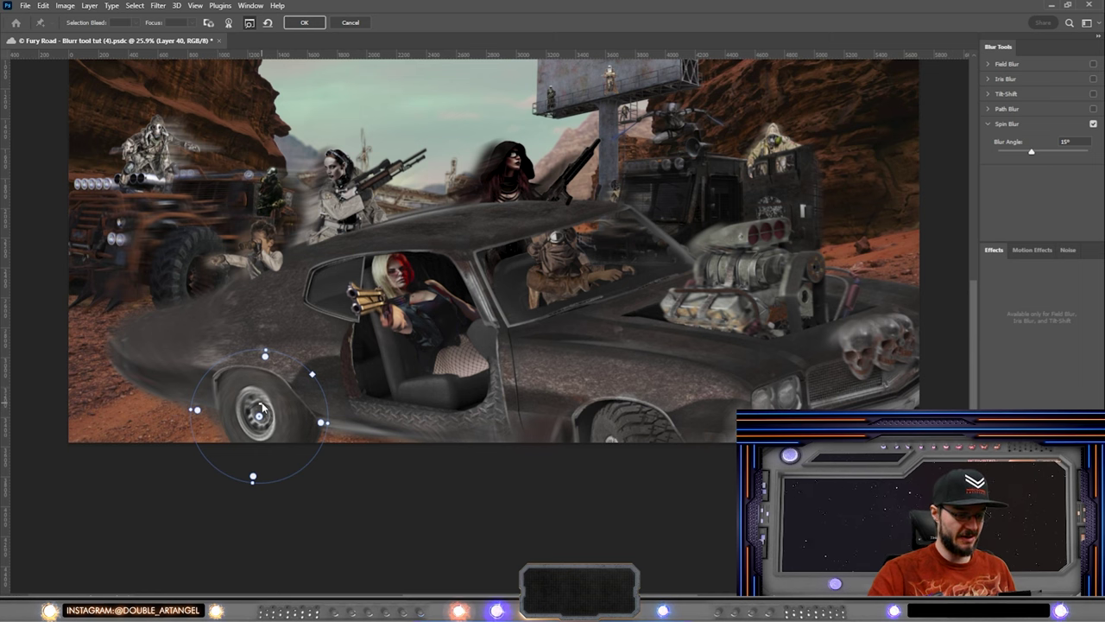
drag(263, 407, 267, 411)
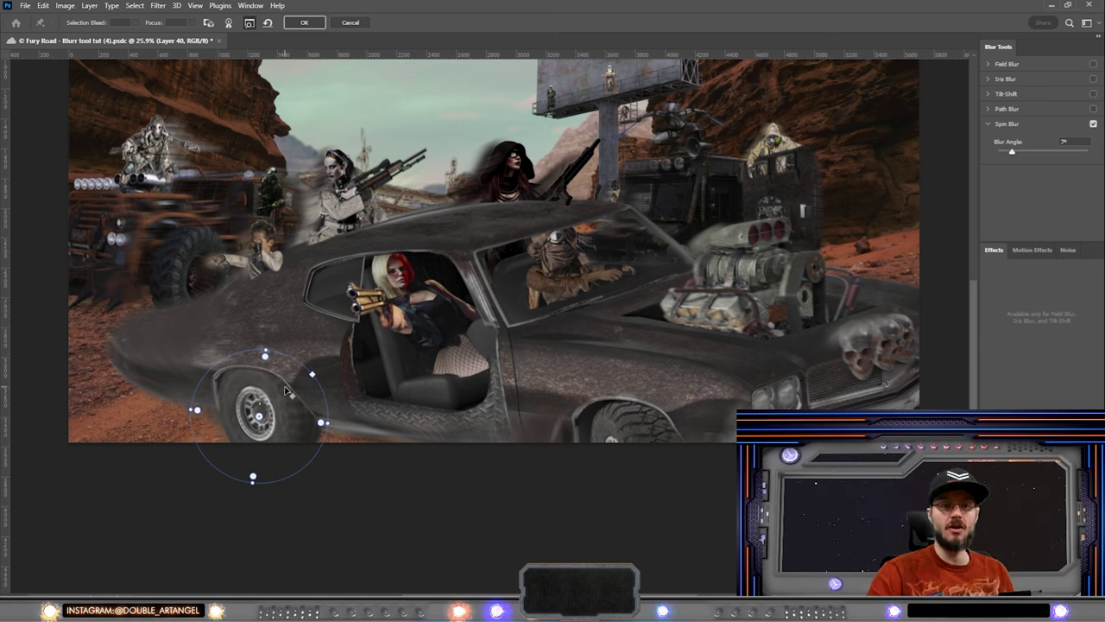
key(Return)
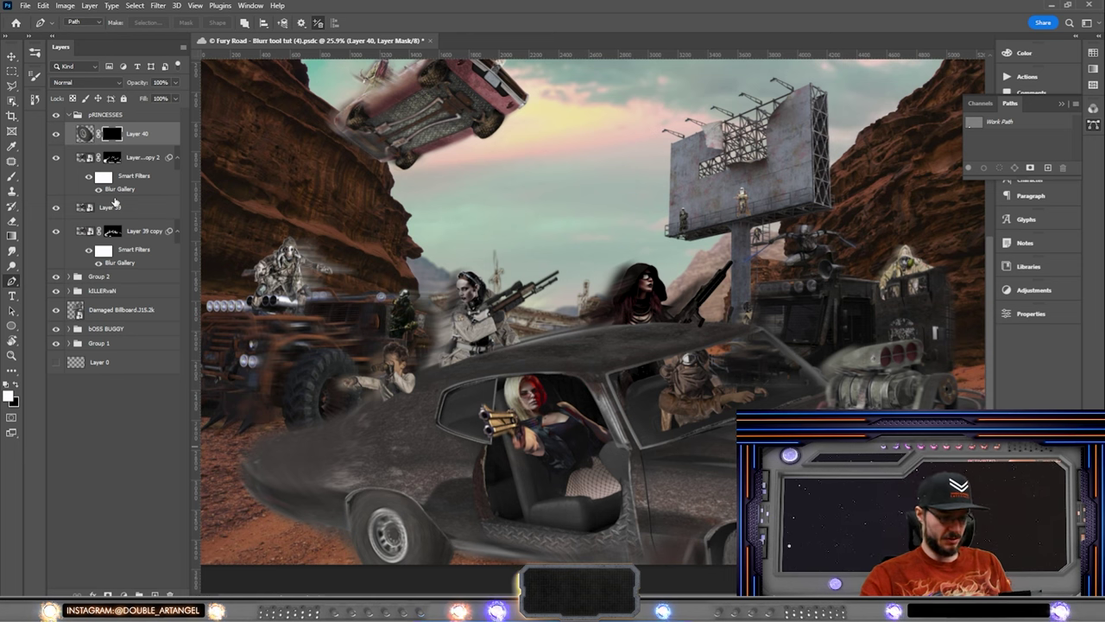
Brush on Layer 40's black mask to reveal the spin blur on the rear tyre, and save the document.
key(b)
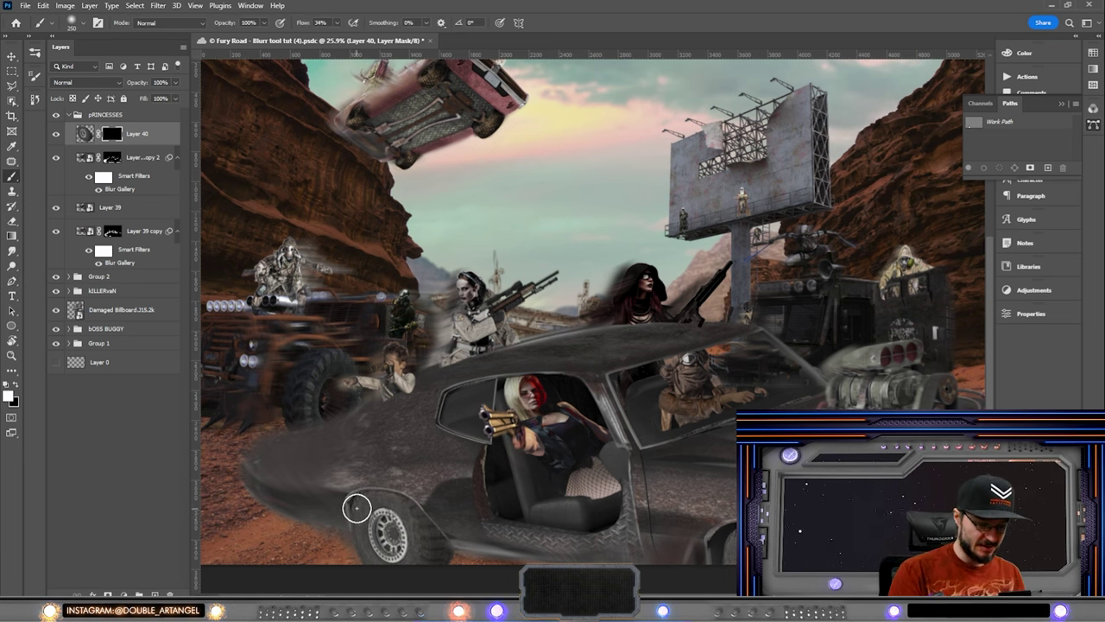
scroll(357, 508, down, 3)
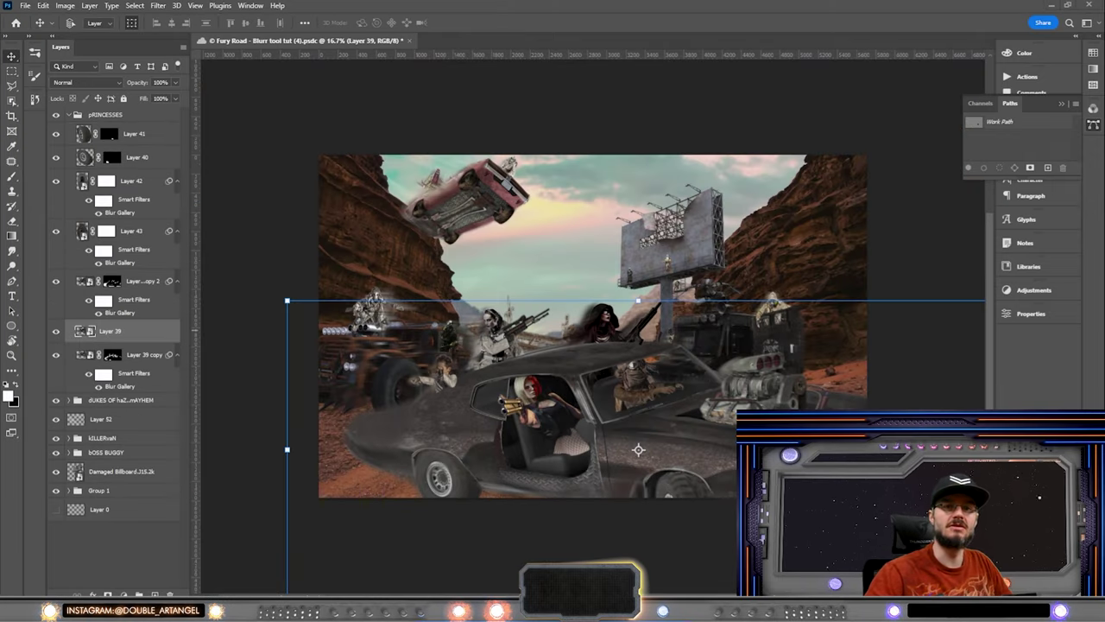
key(ctrl+s)
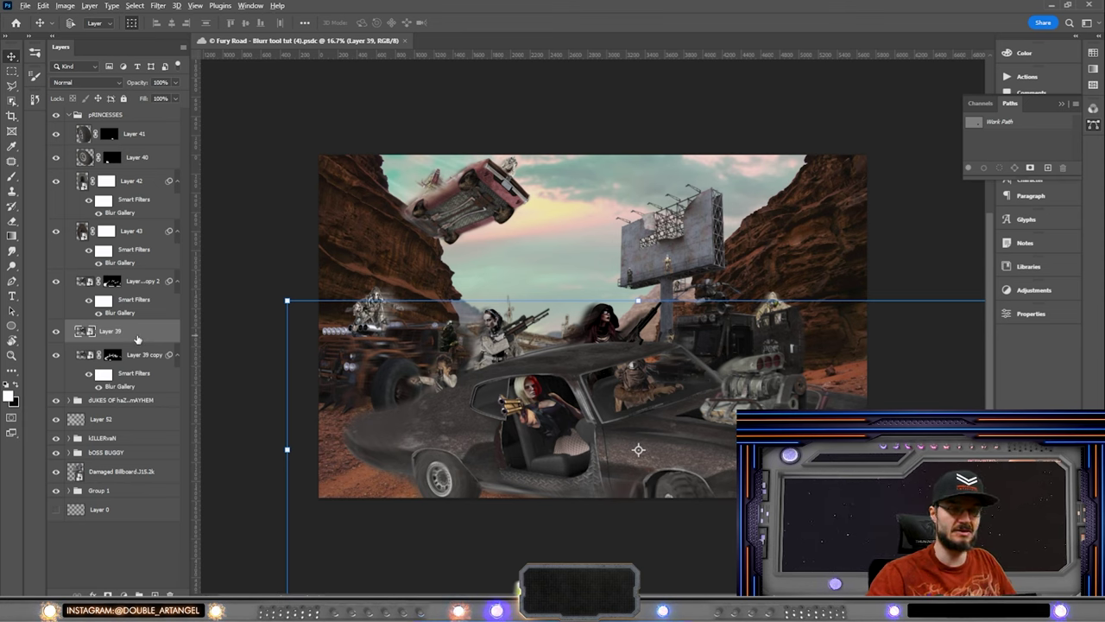
Place a black-filled copy of Layer 39 below the pRINCESSES group and distort it into a ground shadow under the car.
key(ctrl+e)
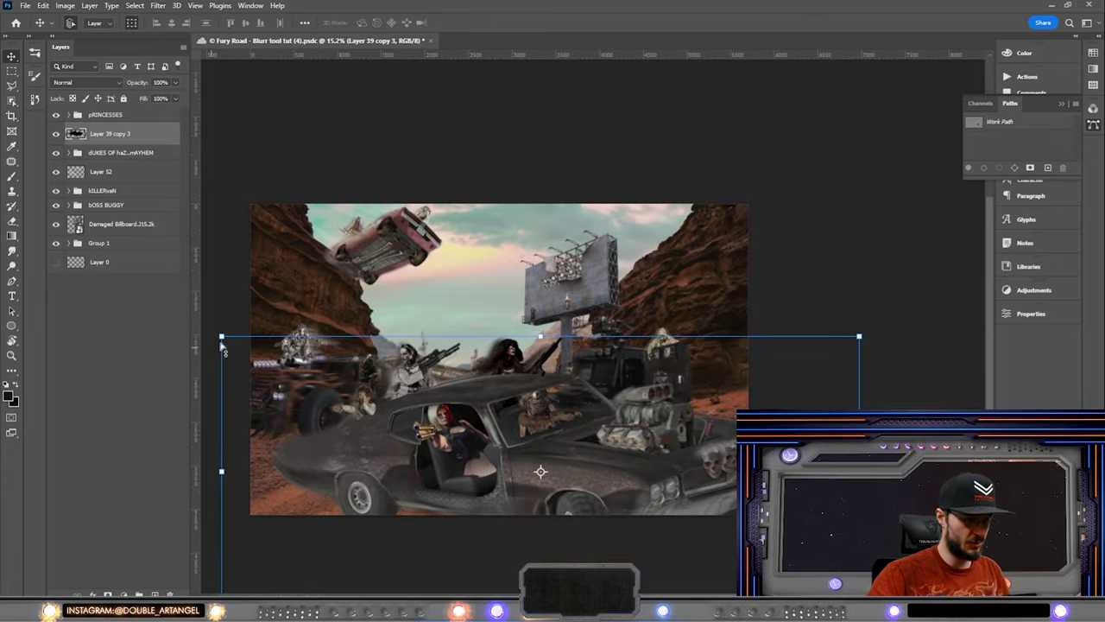
click(222, 337)
drag(222, 340, 232, 402)
scroll(371, 415, down, 1)
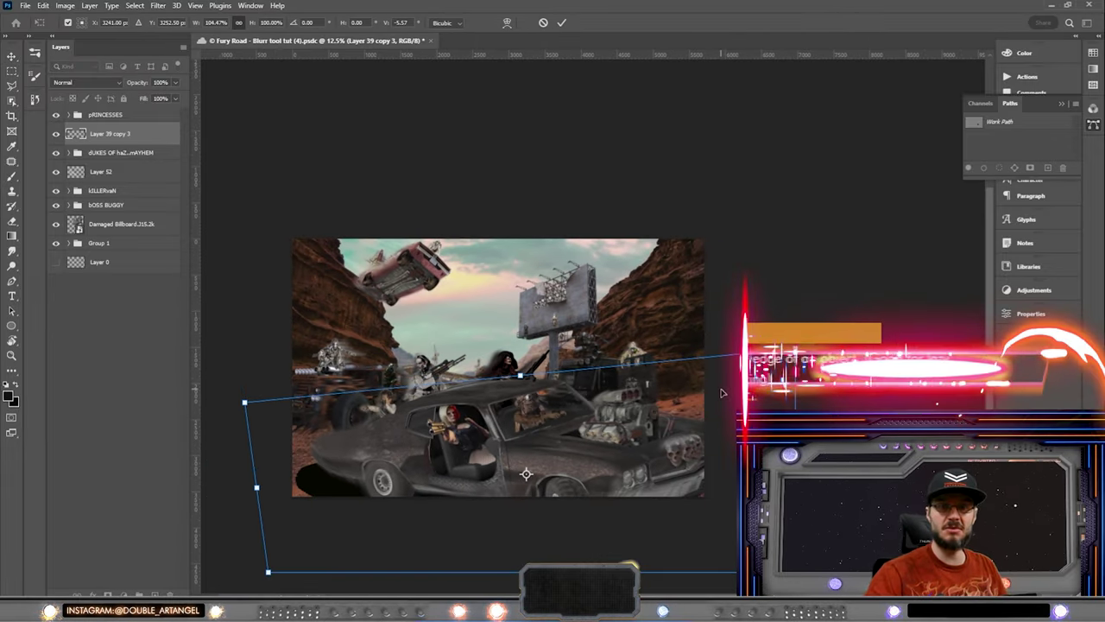
mouse_move(267, 571)
mouse_down()
mouse_move(276, 562)
mouse_move(264, 571)
mouse_up()
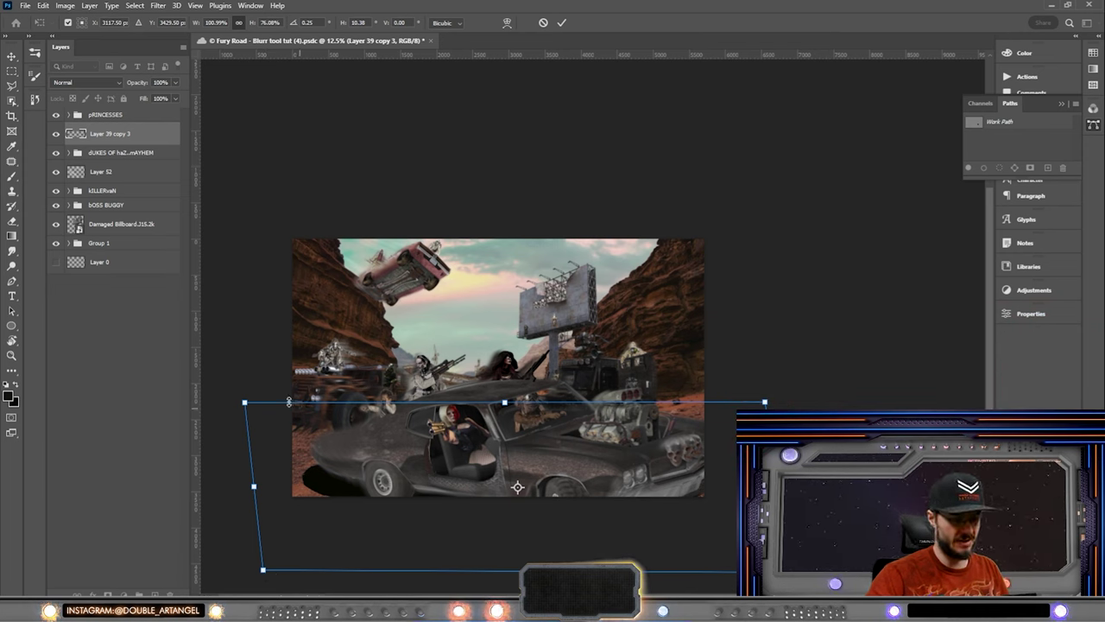
key(Return)
Set the Layer 39 copy 3 shadow to Multiply and soften it with a Gaussian Blur of 27.7 pixels.
click(154, 6)
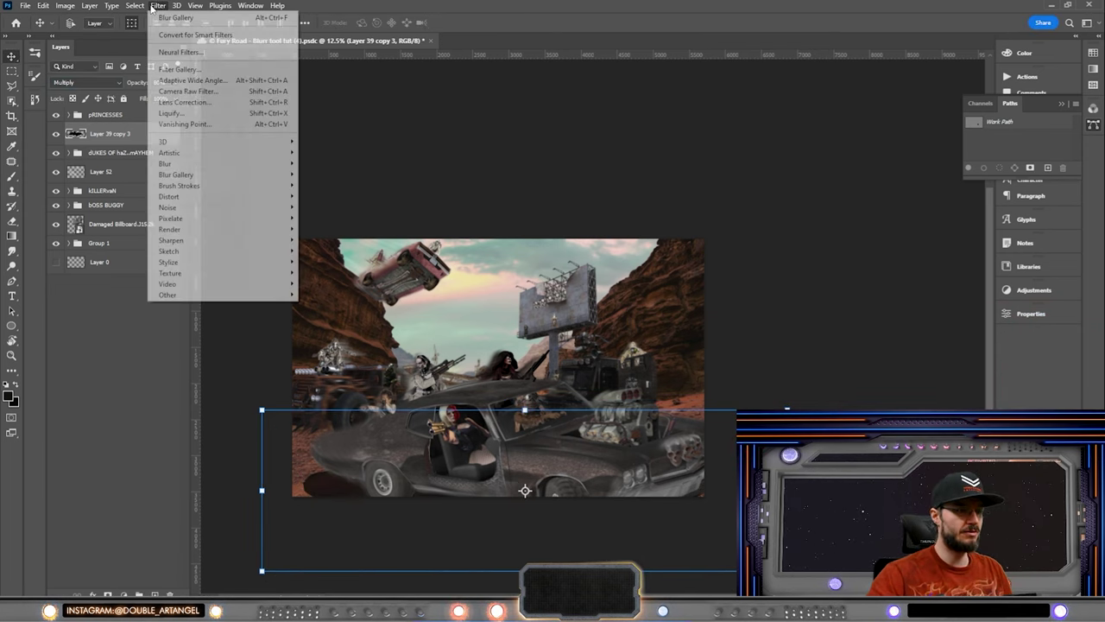
mouse_move(207, 164)
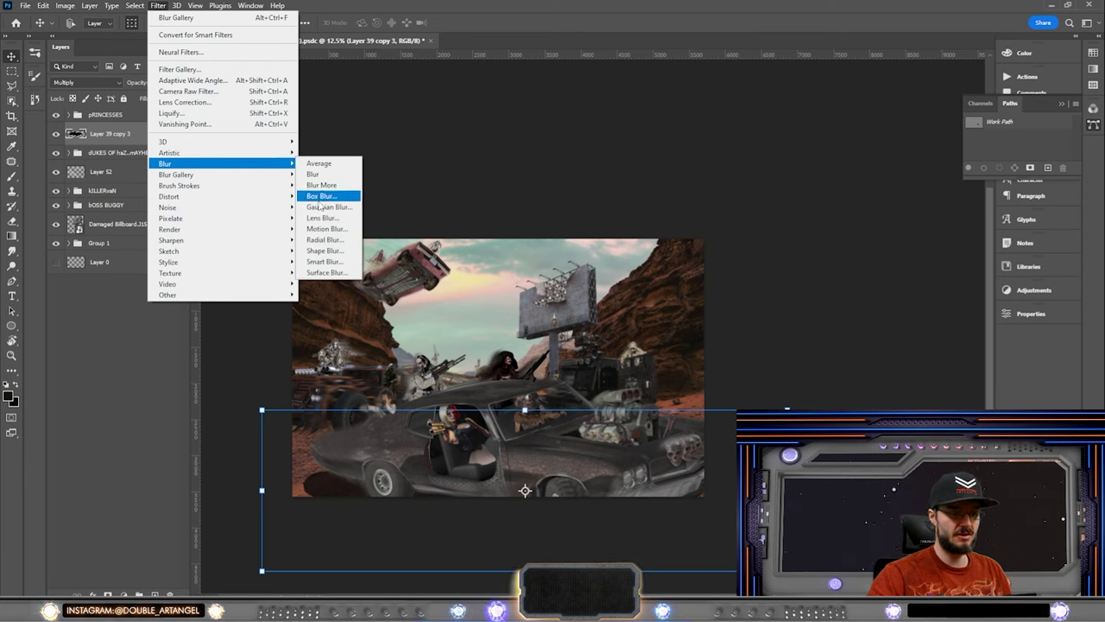
click(326, 208)
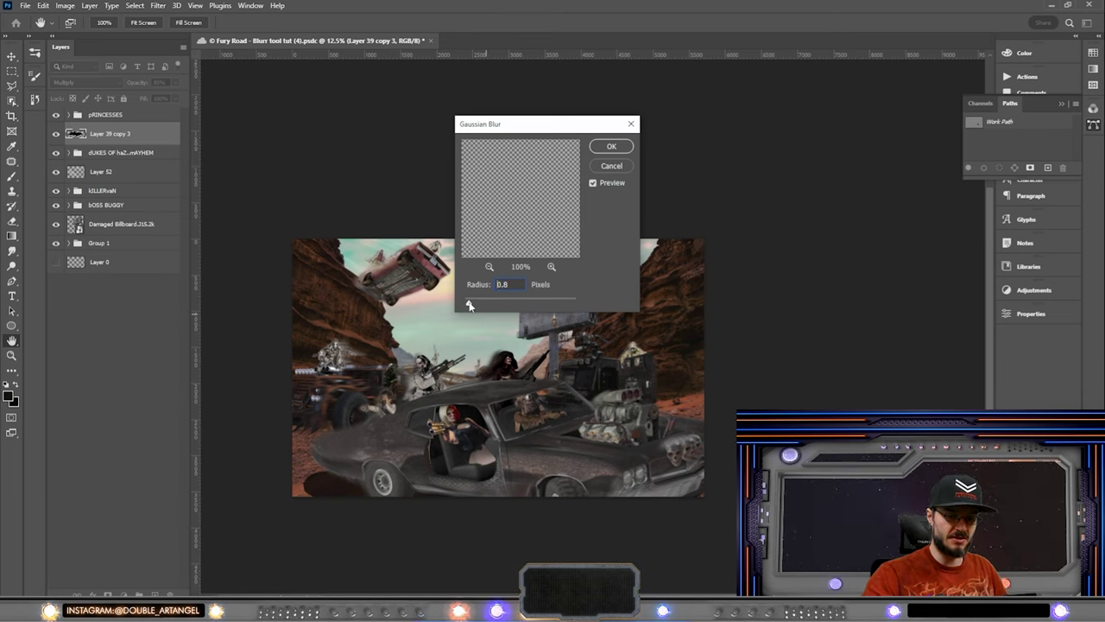
drag(474, 306, 479, 307)
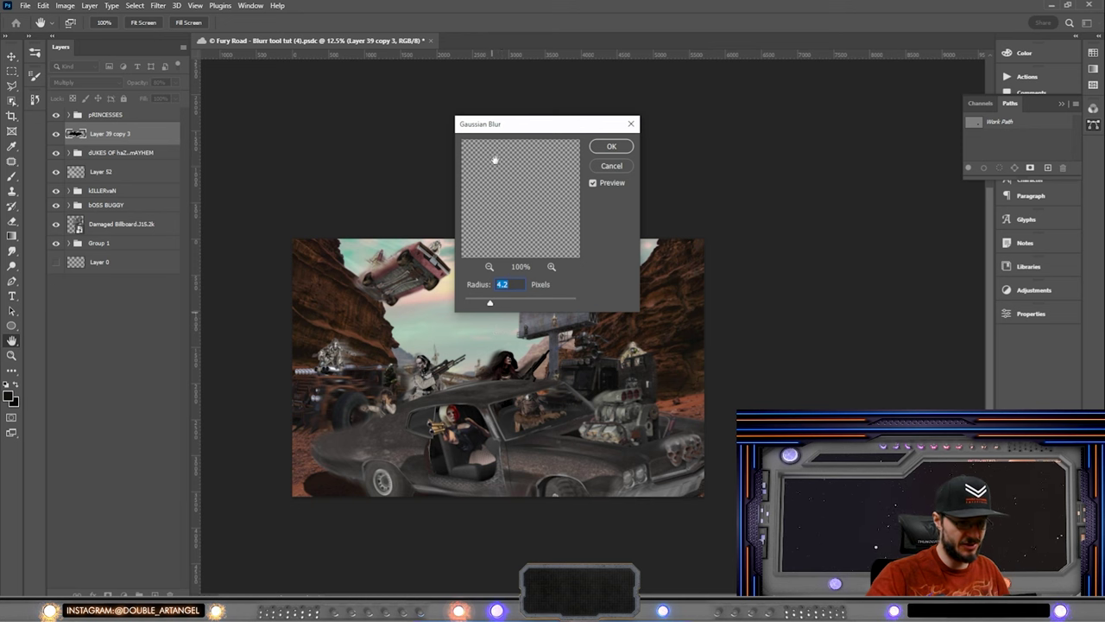
drag(522, 127, 702, 228)
key(ctrl+plus)
key(ctrl+plus)
key(ctrl+plus)
drag(669, 404, 695, 409)
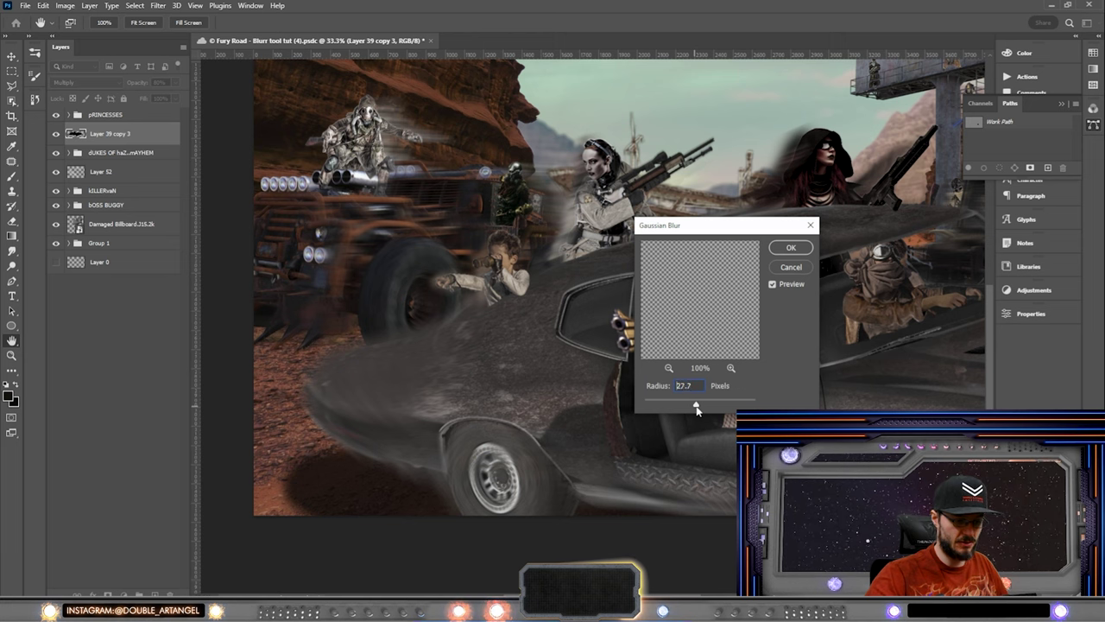
click(791, 247)
key(v)
scroll(588, 323, down, 3)
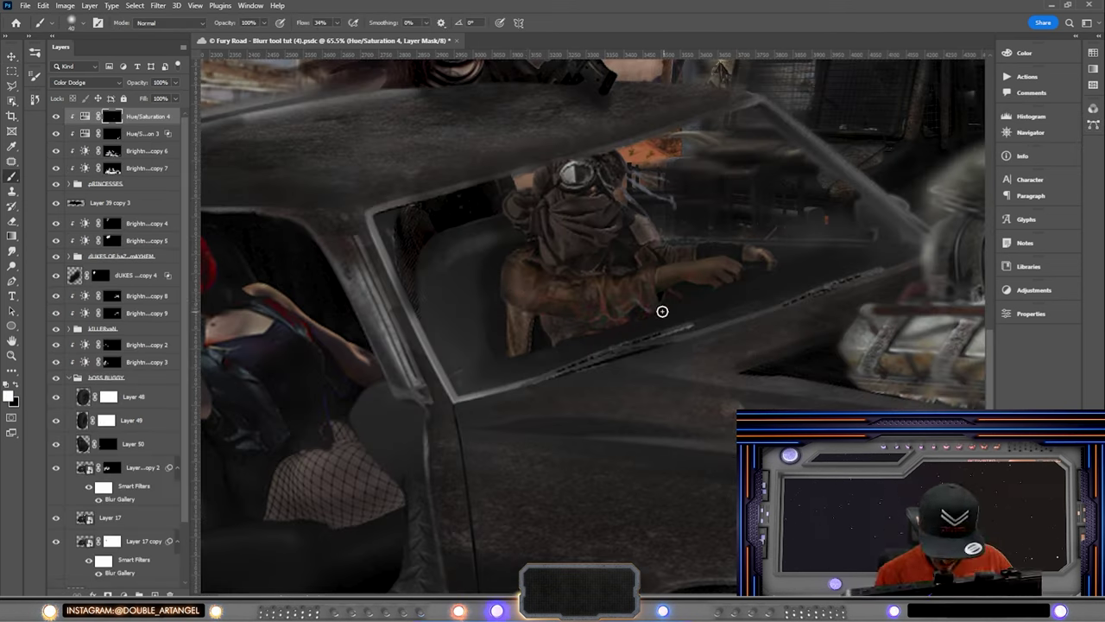
Paint on the Hue/Saturation 4 mask to cast red light over the goggled driver inside the car.
drag(661, 311, 604, 285)
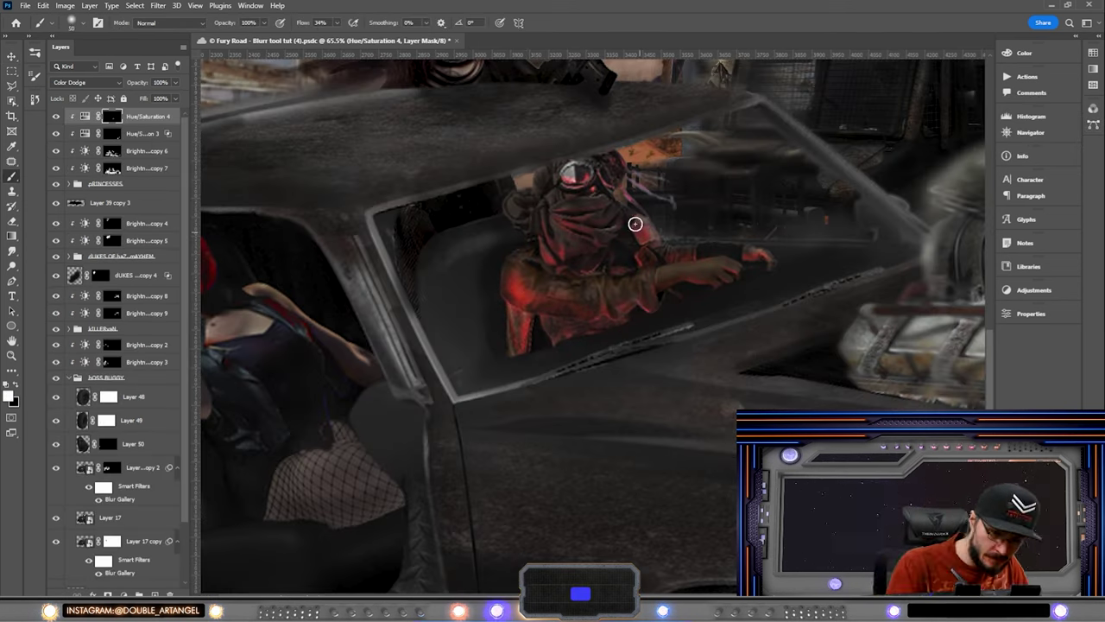
key(ctrl+minus)
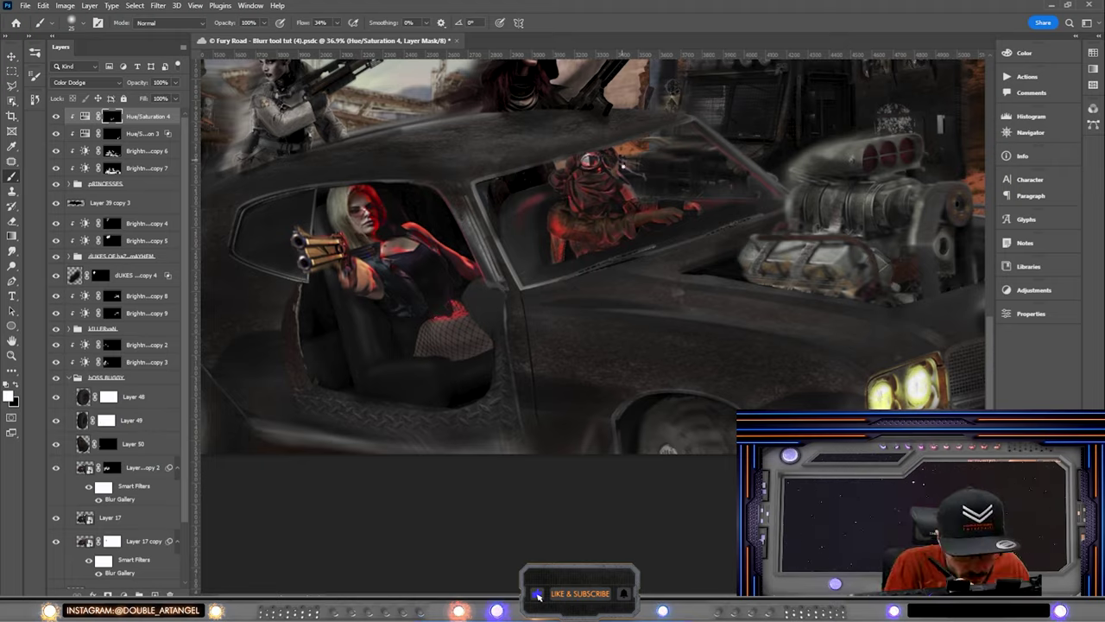
scroll(587, 251, down, 2)
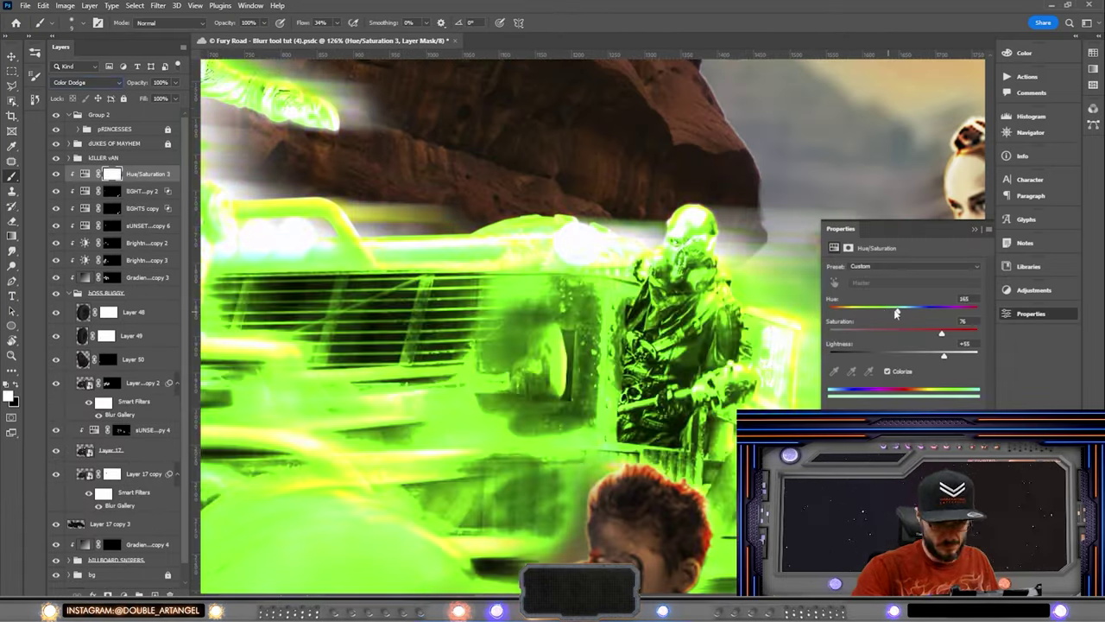
Invert the Hue/Saturation 3 mask and paint a green glow onto the truck's grille and the masked figure beside it.
key(ctrl+i)
drag(345, 324, 406, 355)
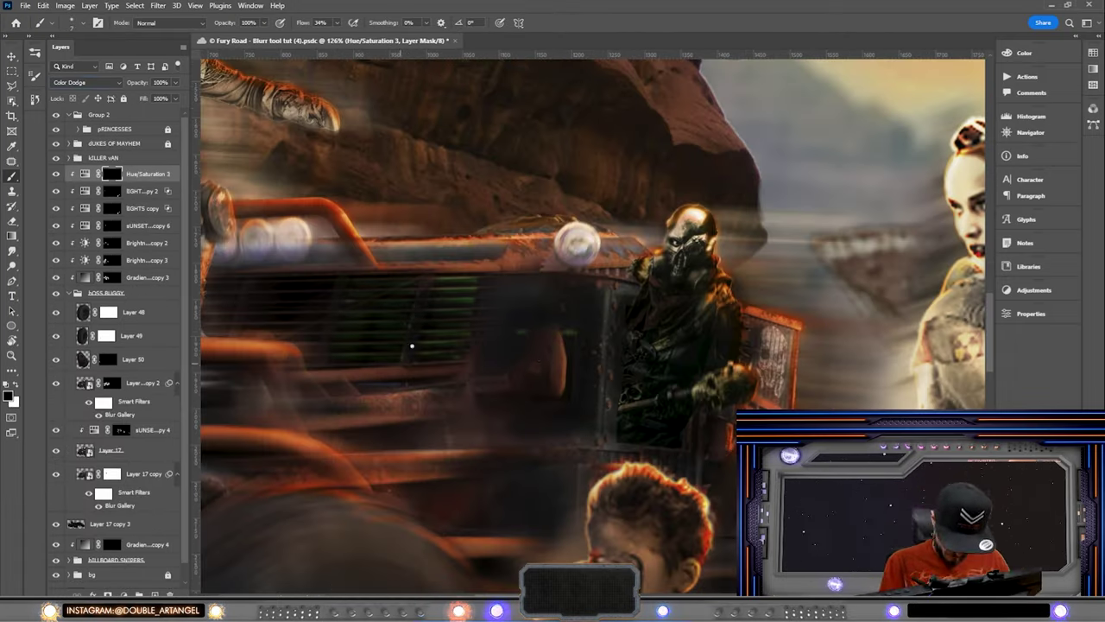
drag(643, 285, 630, 389)
drag(677, 255, 701, 384)
drag(711, 311, 637, 276)
scroll(486, 365, down, 5)
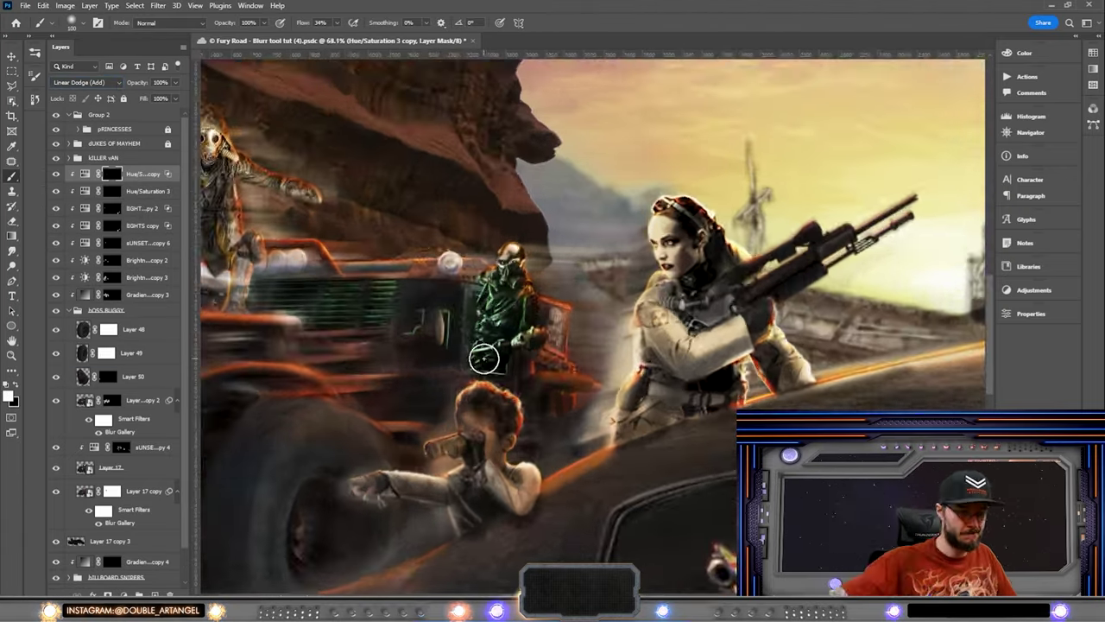
click(110, 524)
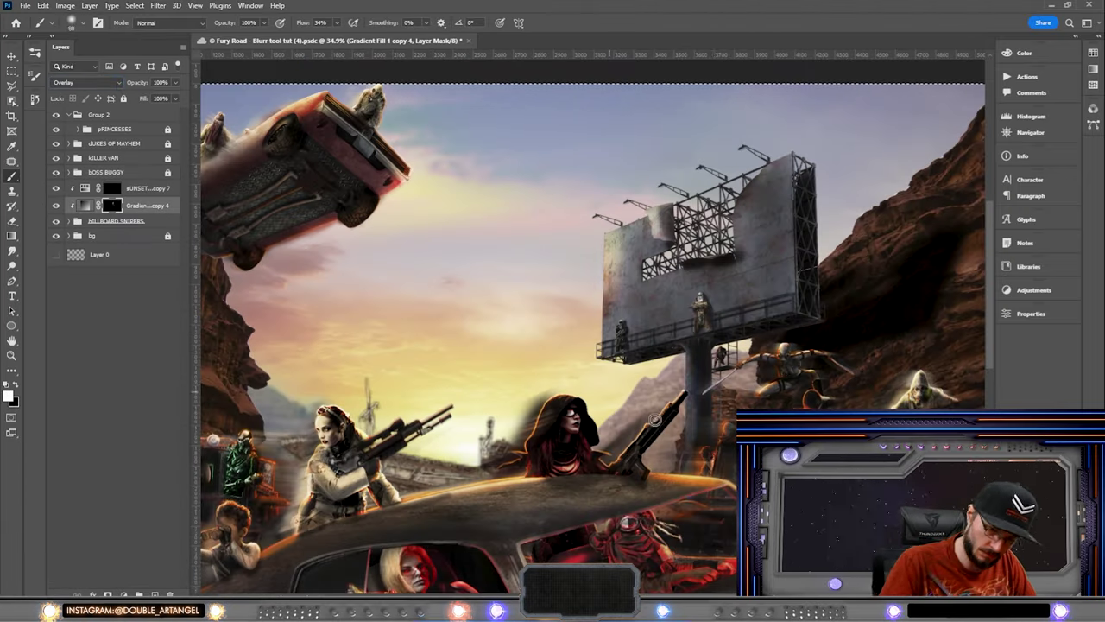
Save the composite document.
scroll(596, 354, up, 2)
scroll(596, 354, down, 5)
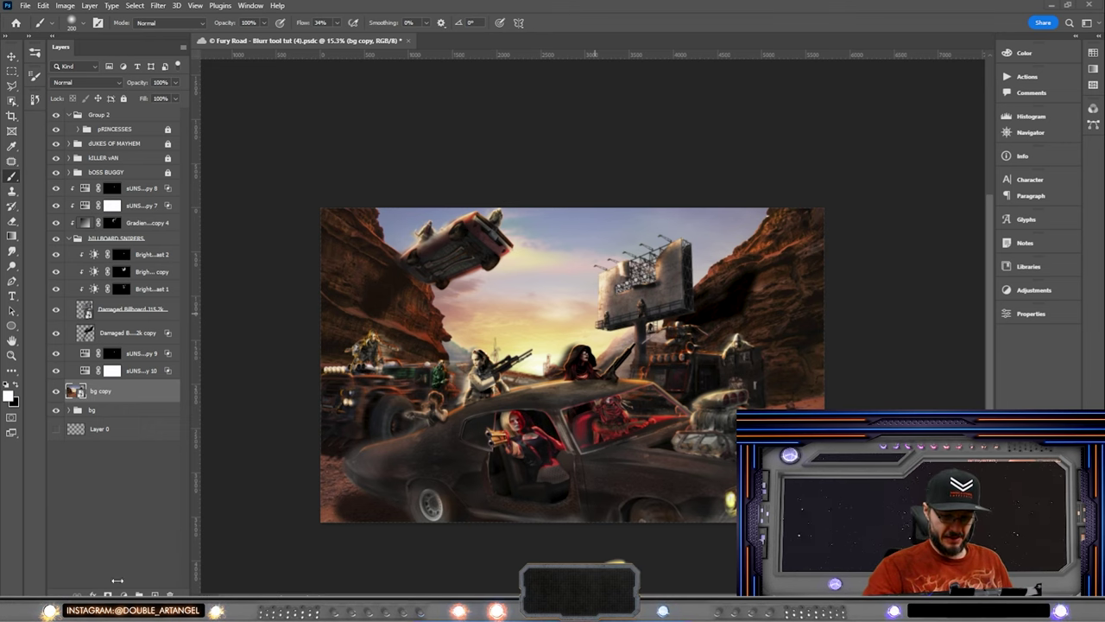
scroll(559, 444, down, 1)
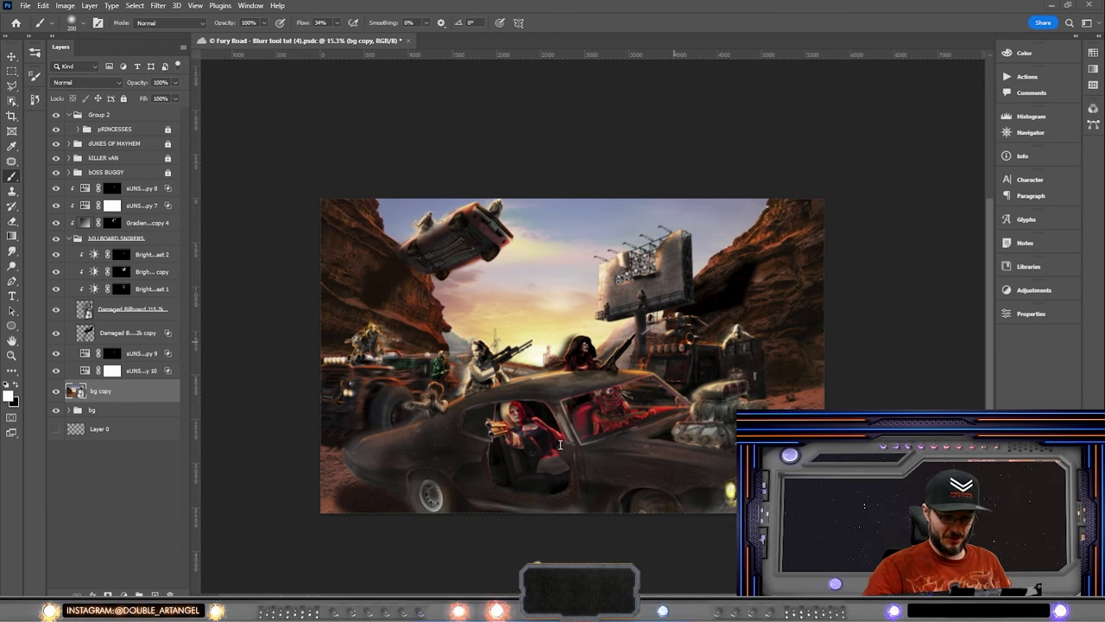
scroll(578, 439, up, 1)
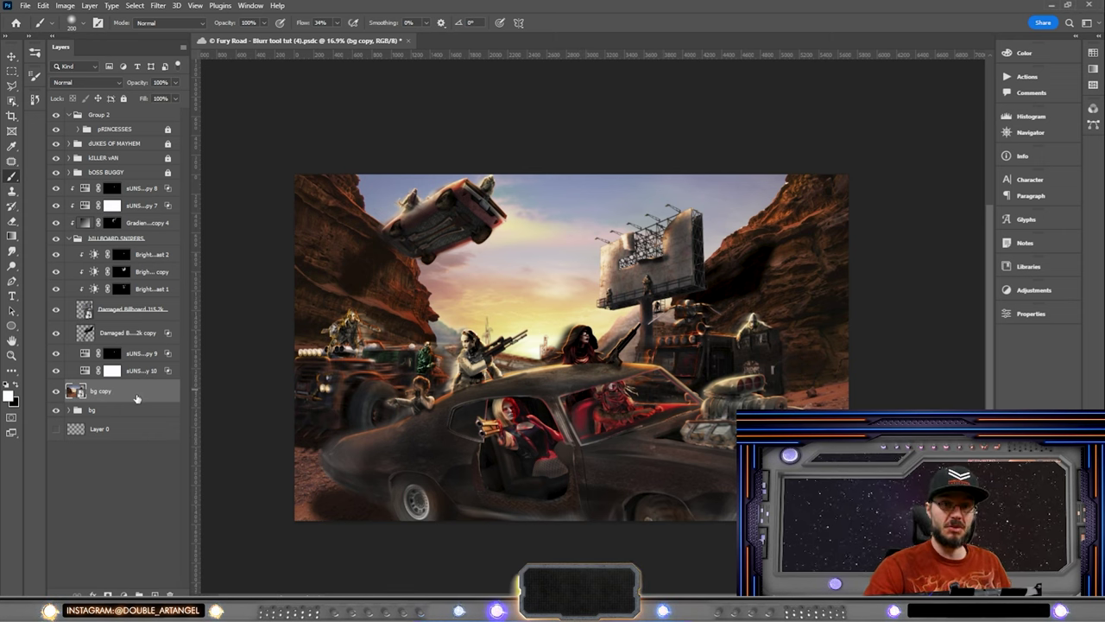
scroll(314, 301, up, 1)
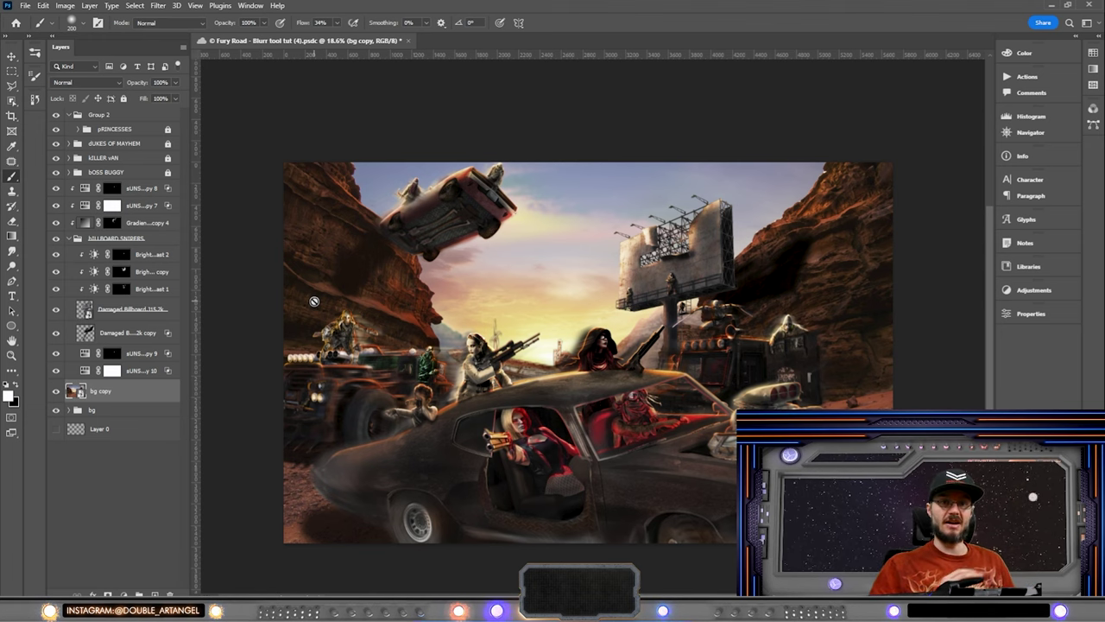
key(ctrl+s)
scroll(534, 329, down, 1)
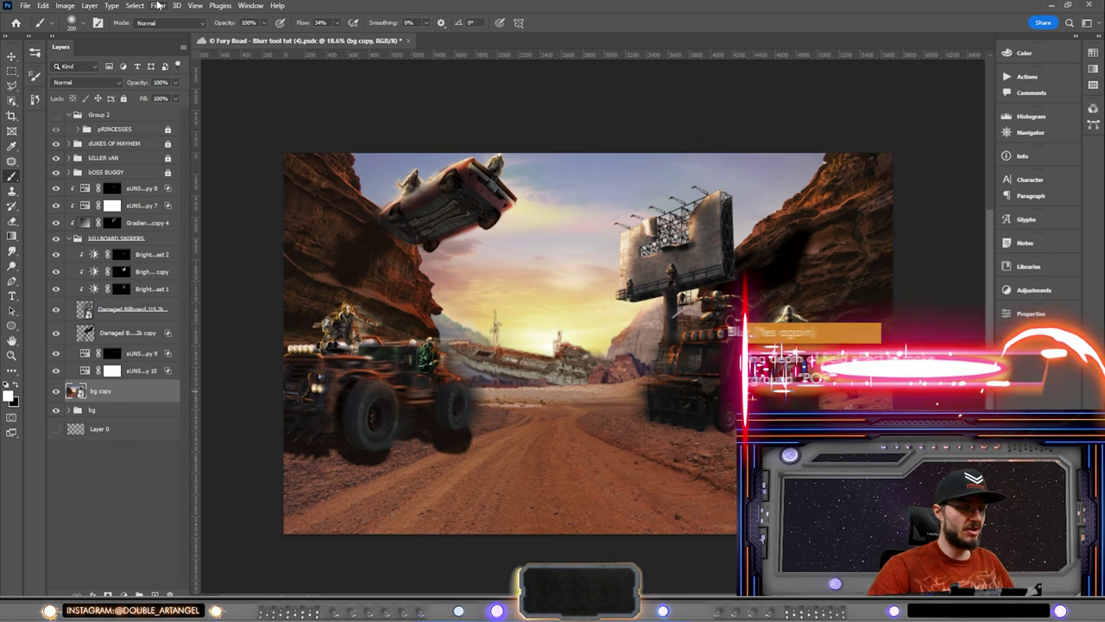
Start a Field Blur on the bg copy layer and place its 10 px pin low on the foreground dirt road.
click(158, 6)
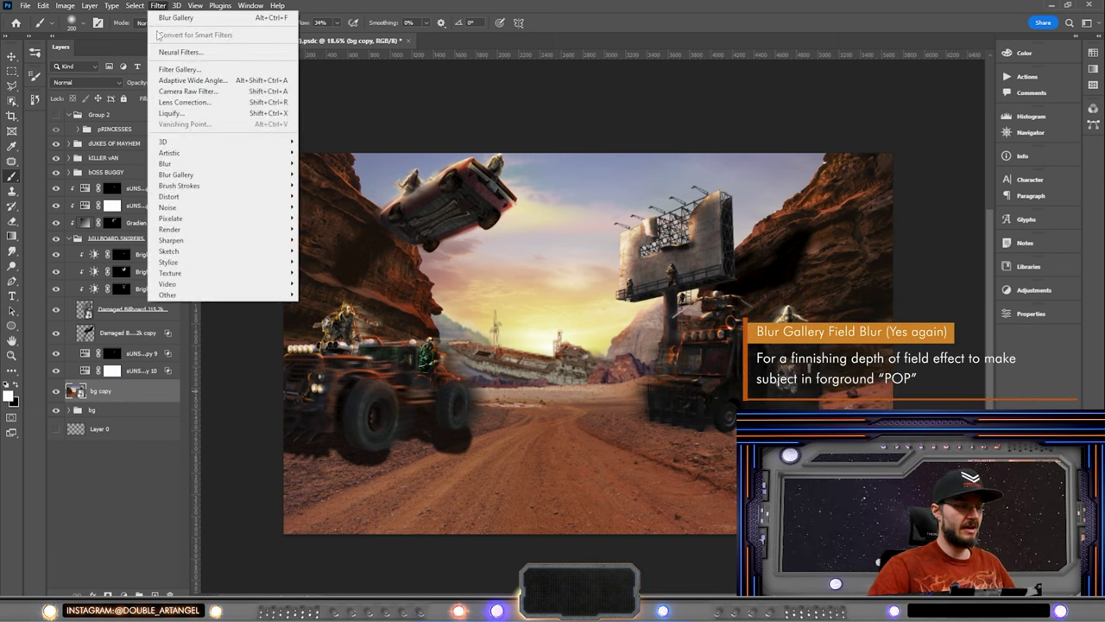
mouse_move(222, 176)
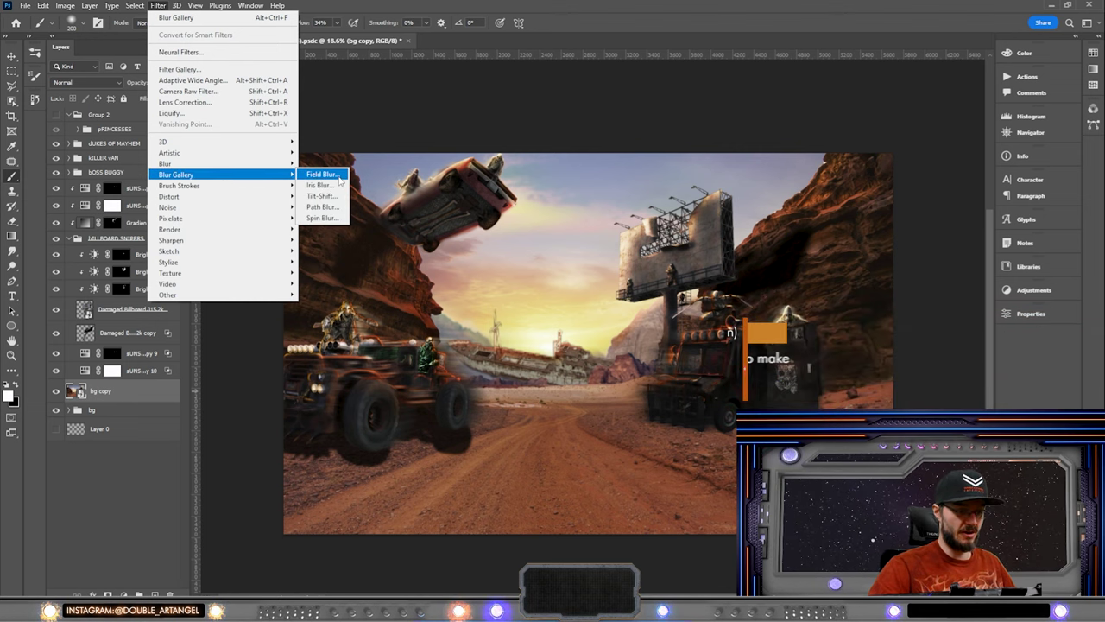
click(341, 176)
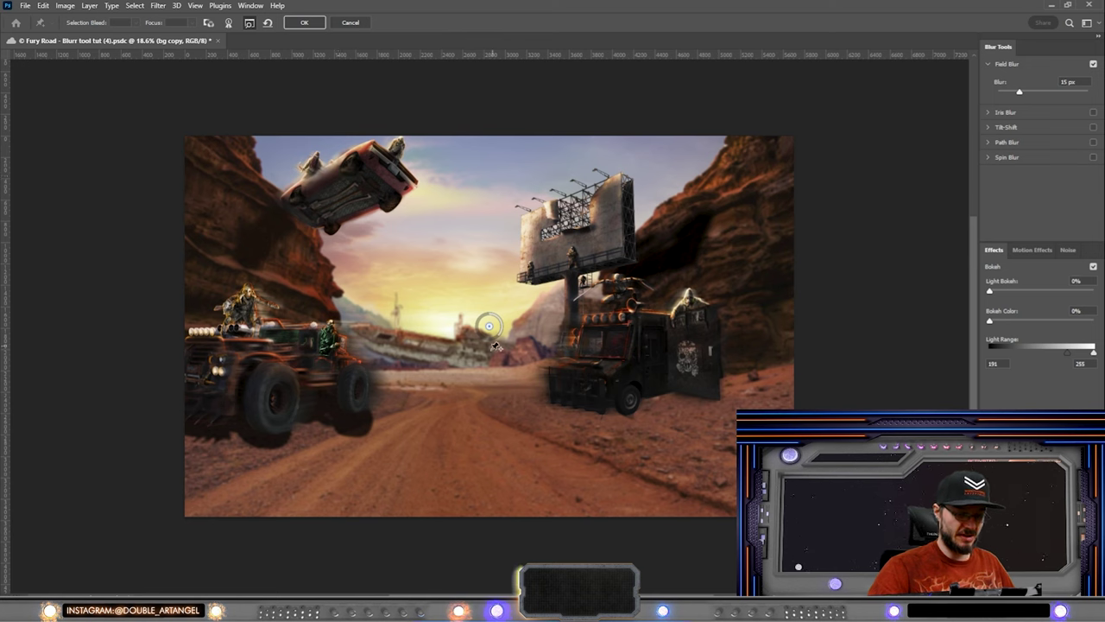
drag(495, 332, 456, 439)
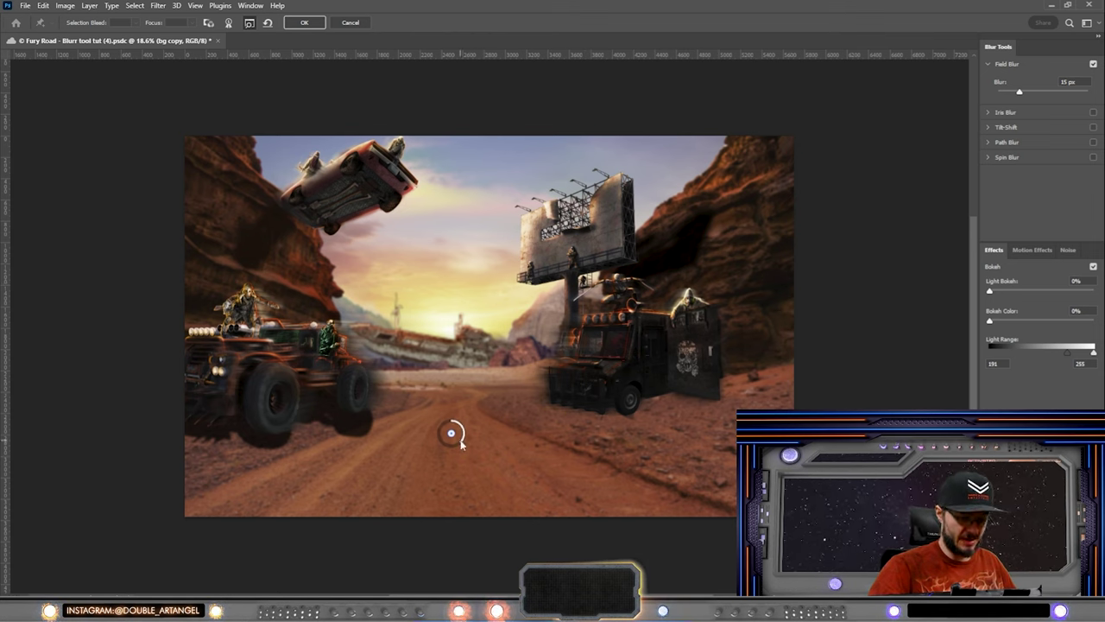
drag(460, 443, 464, 438)
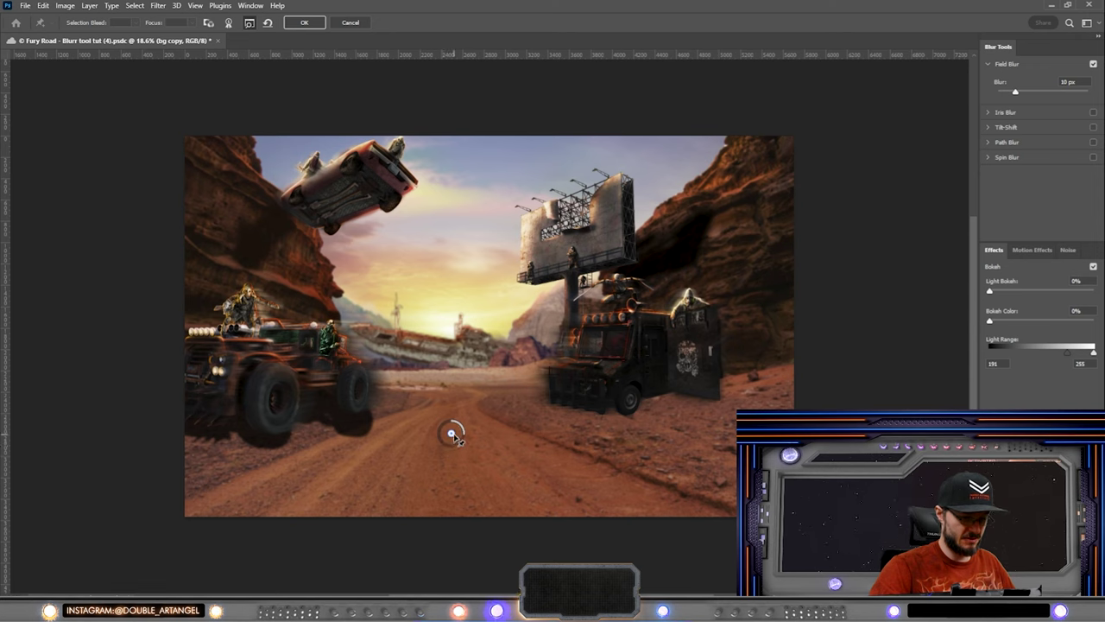
drag(458, 438, 457, 463)
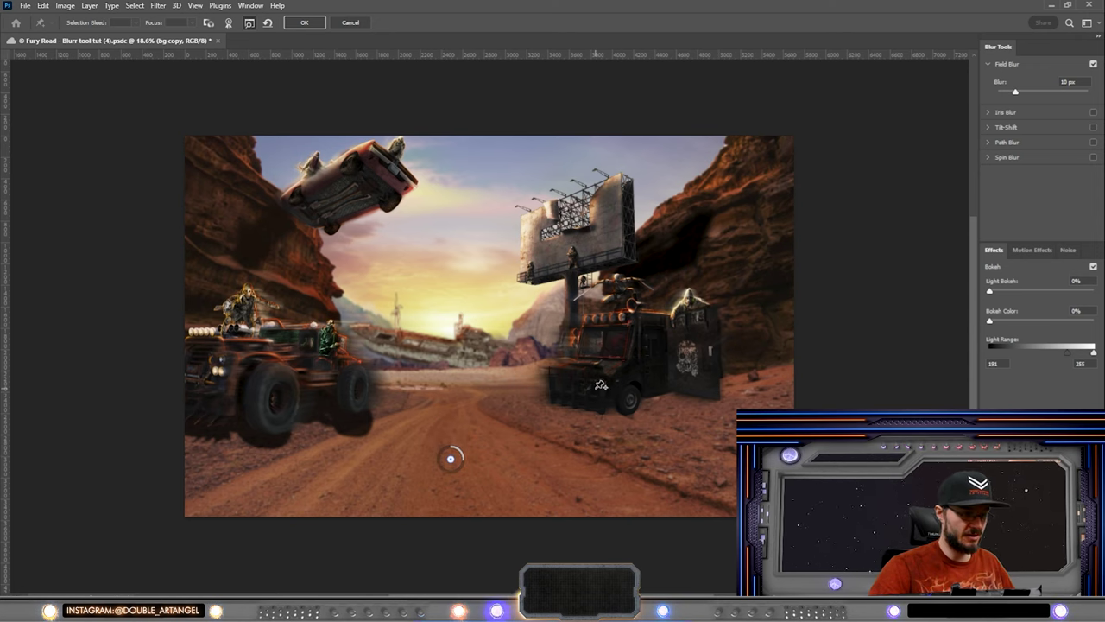
drag(451, 459, 451, 496)
Add a second Field Blur pin of 5 px on the horizon below the sun and apply the blur.
click(465, 334)
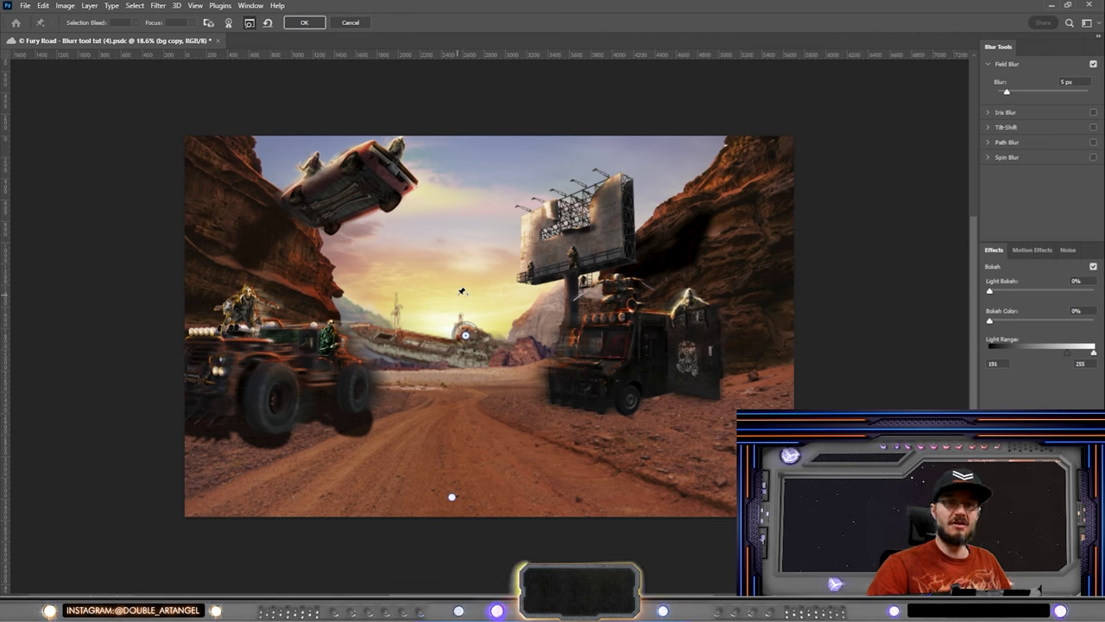
click(304, 23)
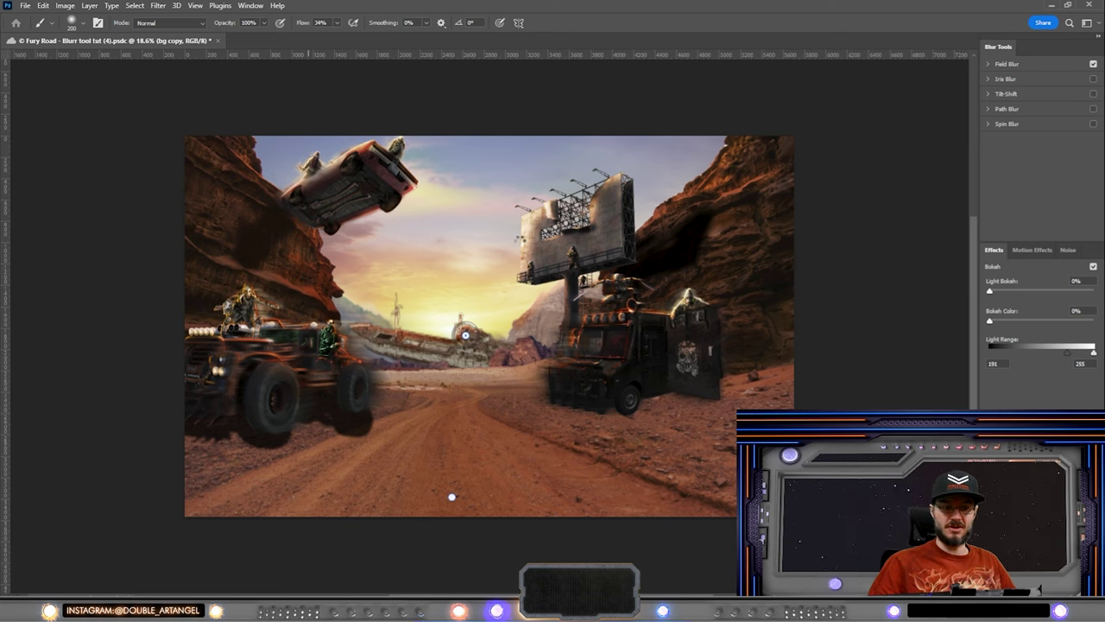
click(158, 5)
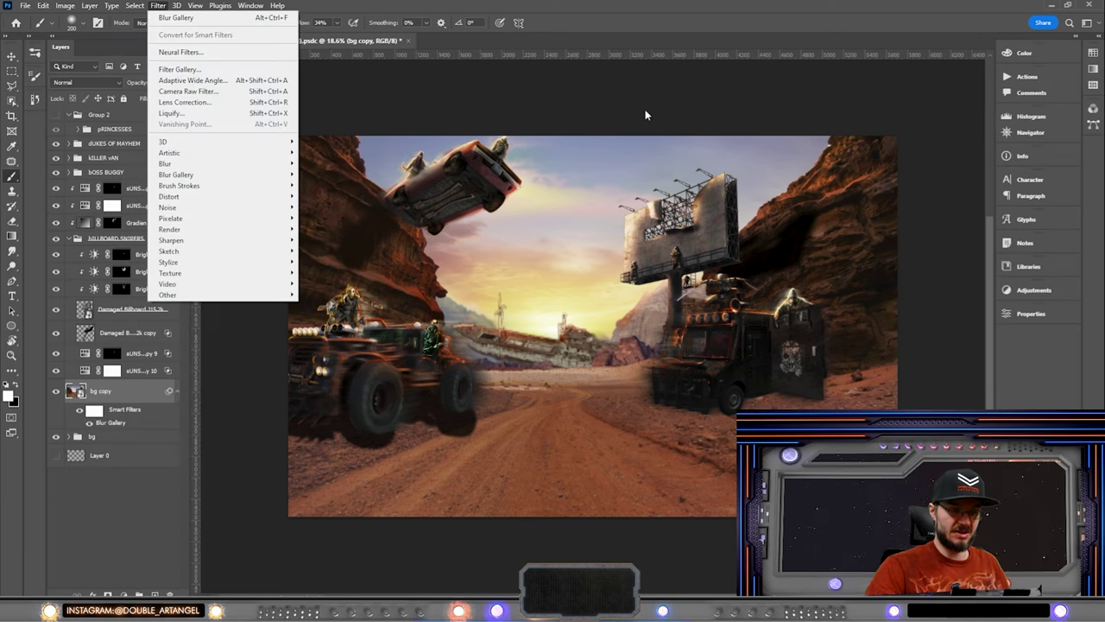
key(Escape)
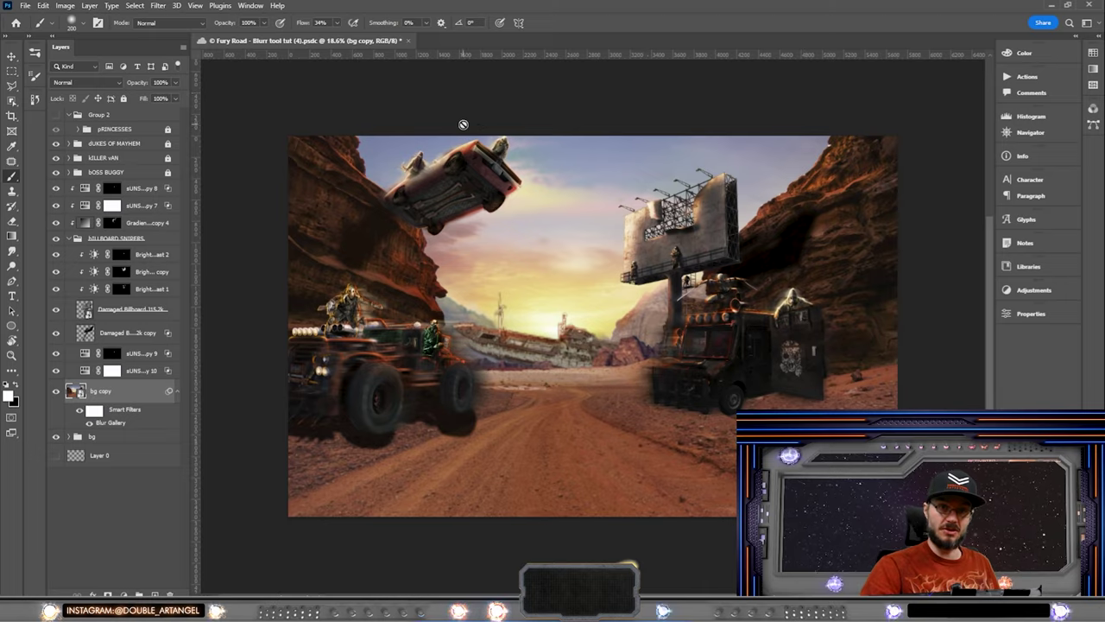
Show the pRINCESSES group with the foreground car again.
click(56, 129)
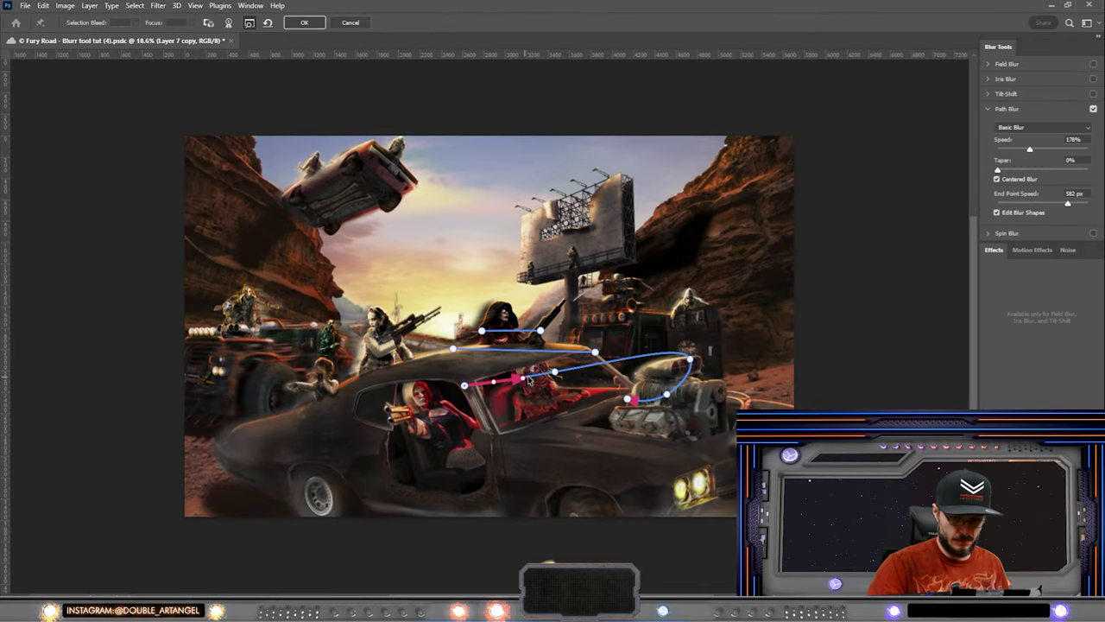